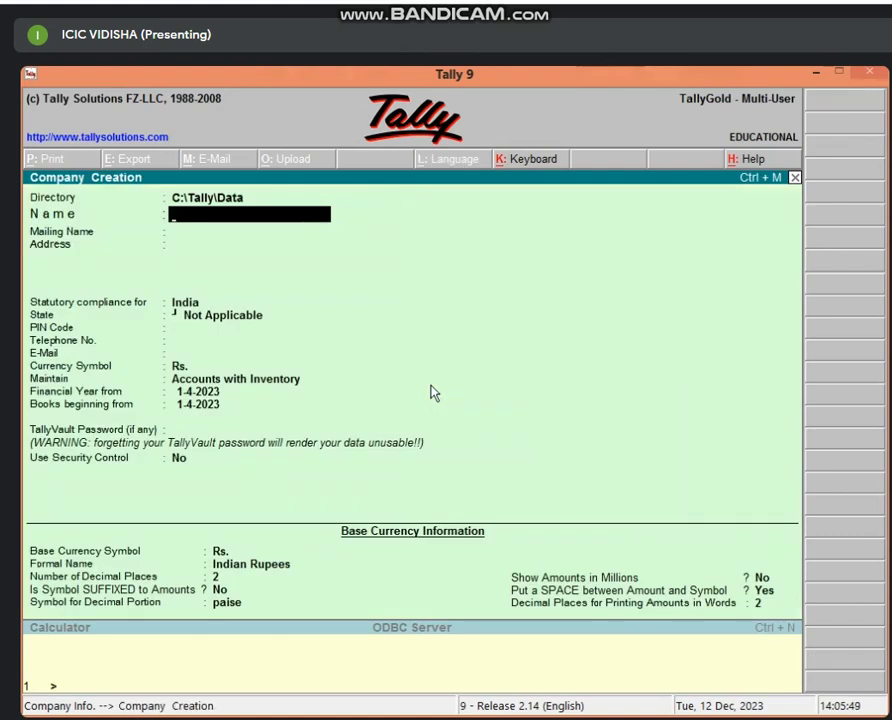
Name the new company ICIC, keep the same mailing name and enter the company's address.
text(ICIC)
key(Return)
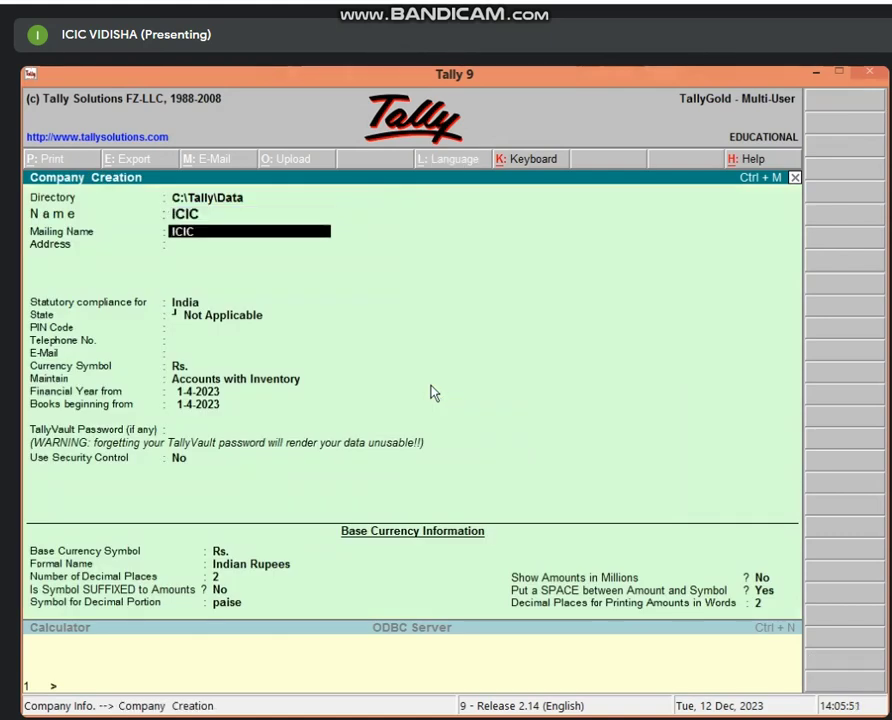
key(Return)
text(VID)
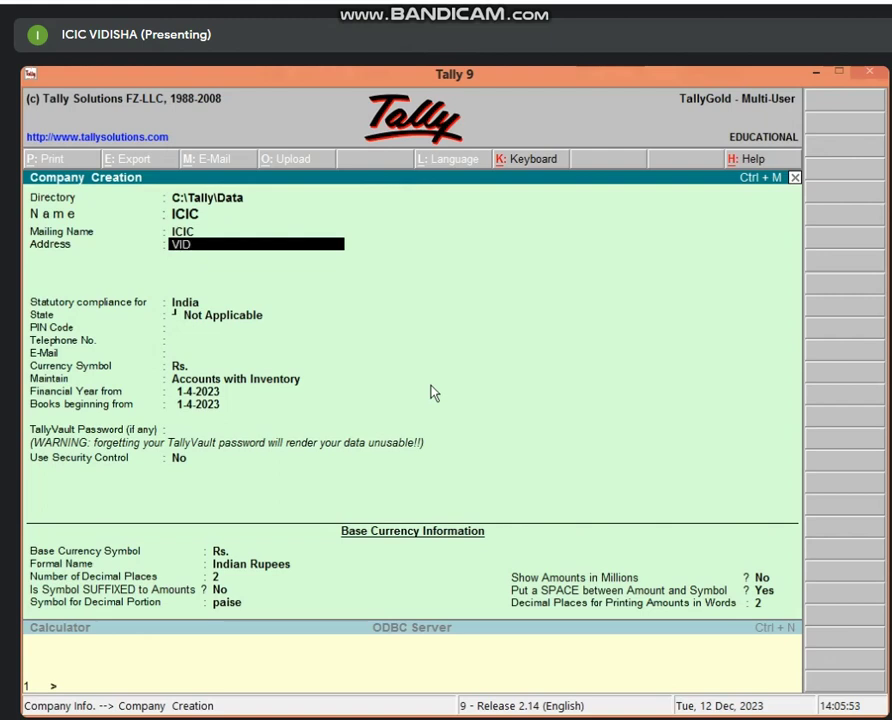
text(ISHA)
key(Return)
key(Return)
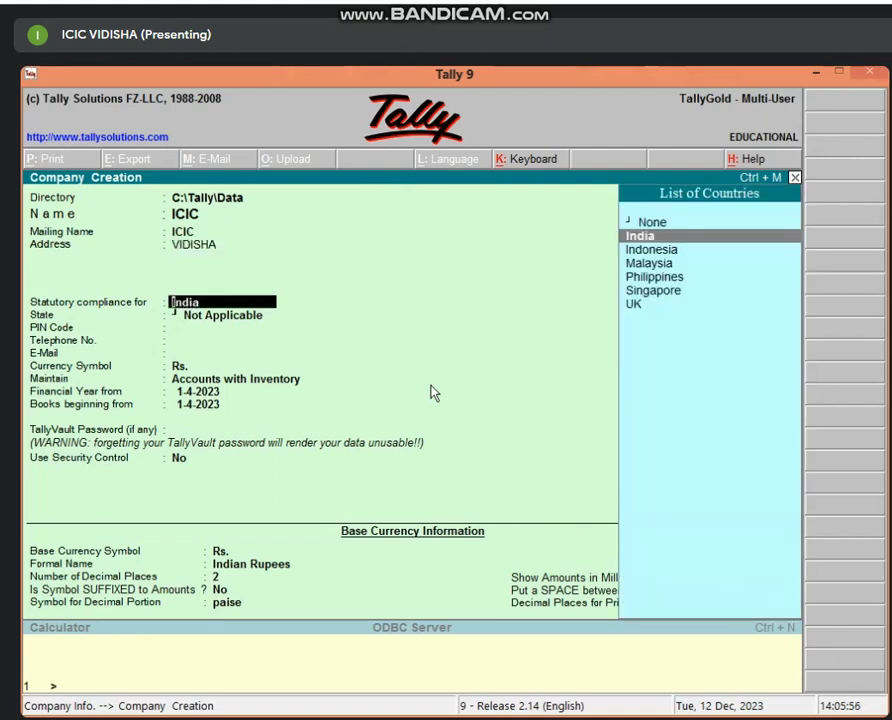
Keep India for statutory compliance, set the state to Madhya Pradesh and enter the company's postal code and telephone number.
key(Return)
text(Mad)
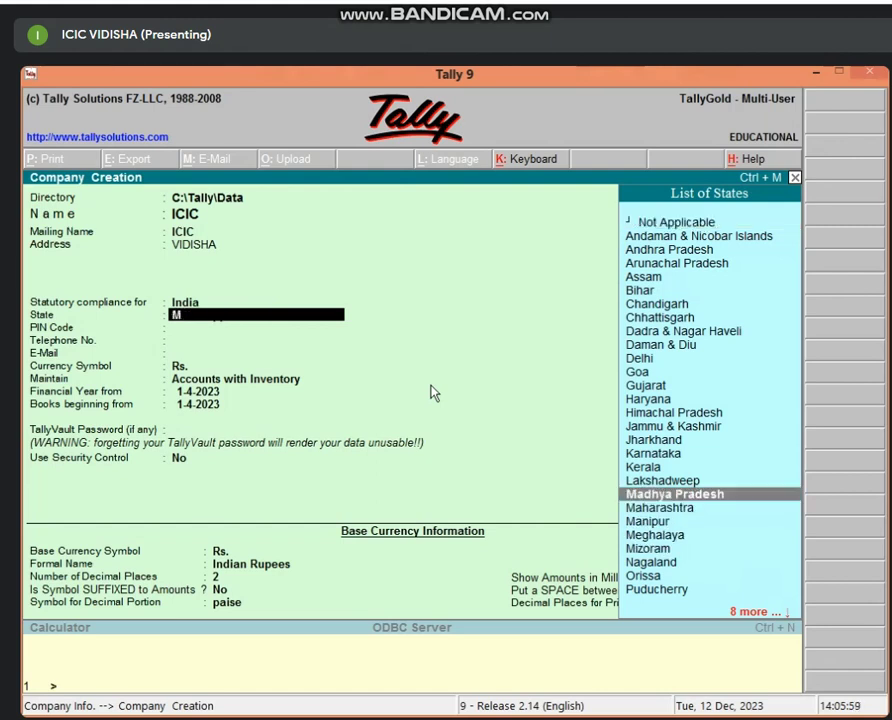
key(Return)
text(464)
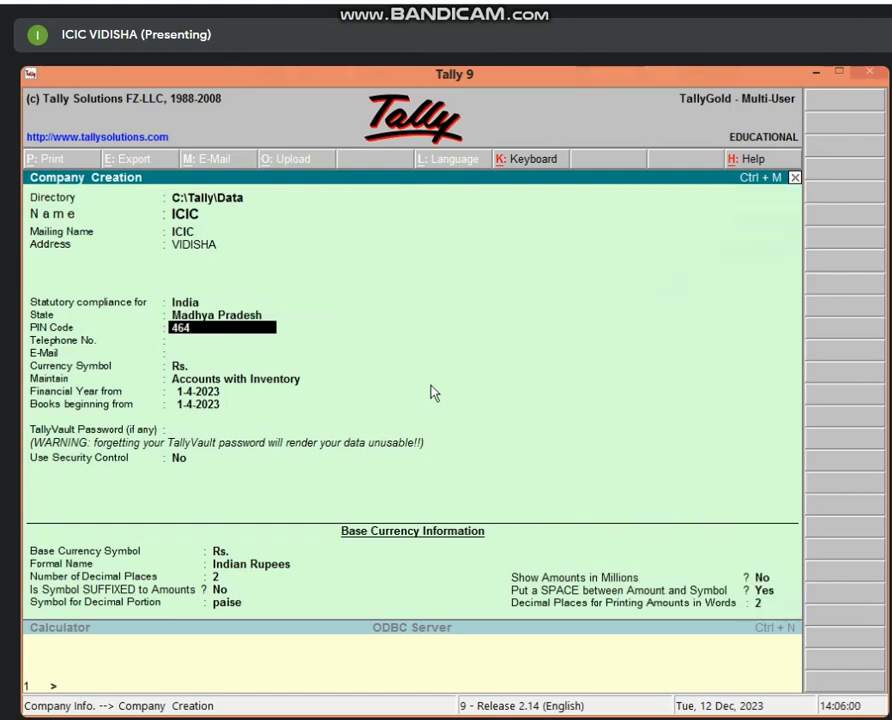
text(001)
key(Return)
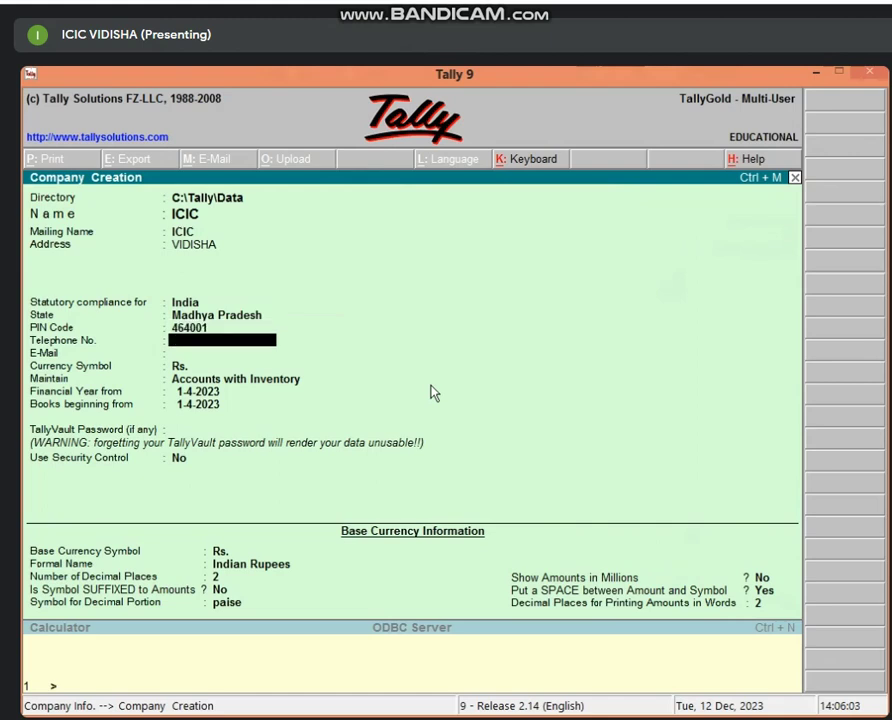
text(123654)
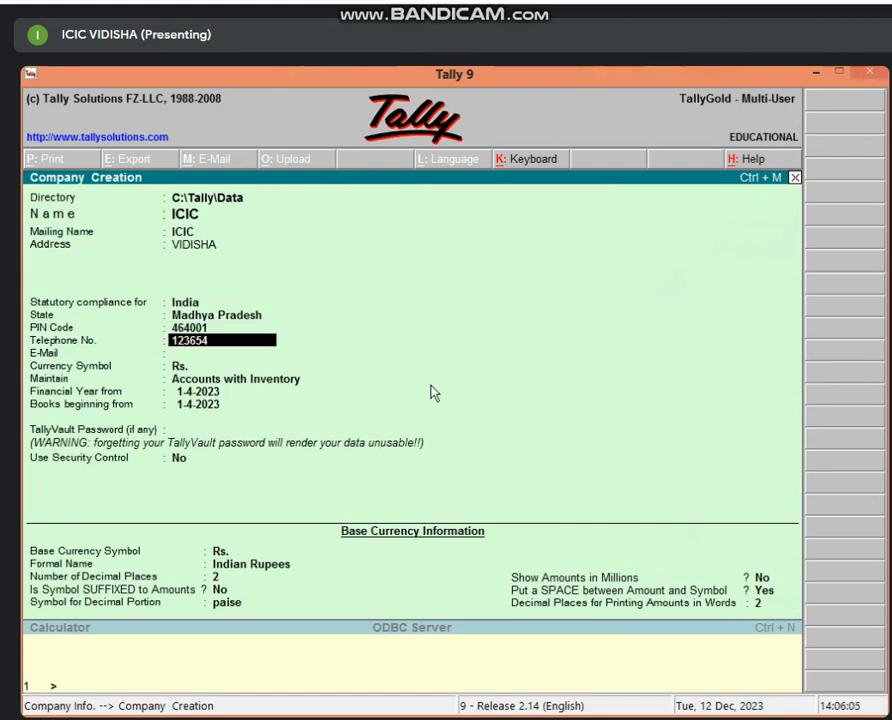
text(7896)
key(Return)
Leave the e-mail blank, accept the default currency, financial year and security settings, and create the company.
key(Return)
key(Return)
key(Return)
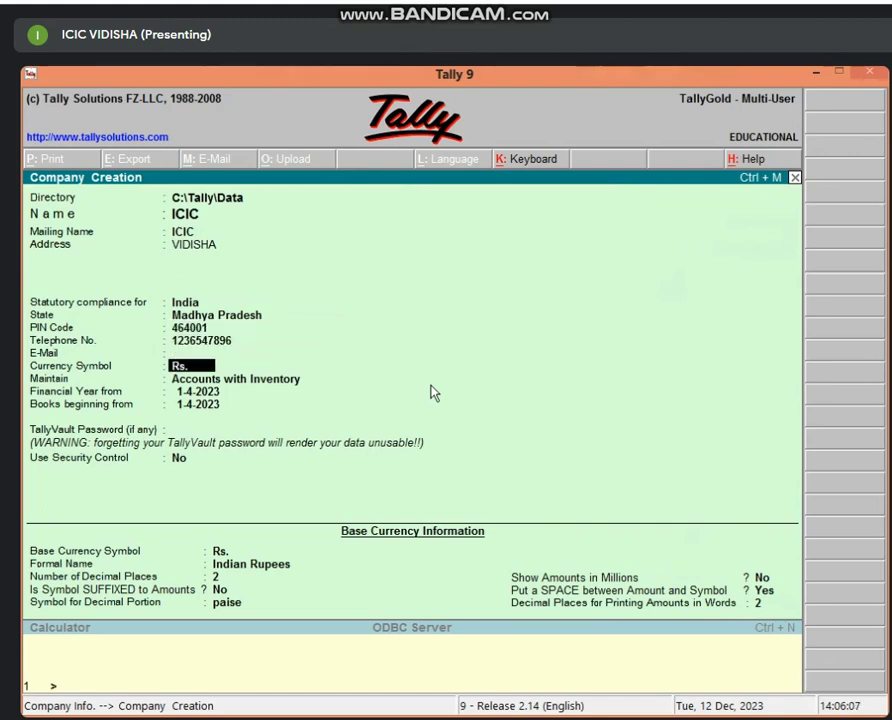
key(Return)
key(Return)
key(Return)
key(Return)
key(Return)
key(Return)
key(Return)
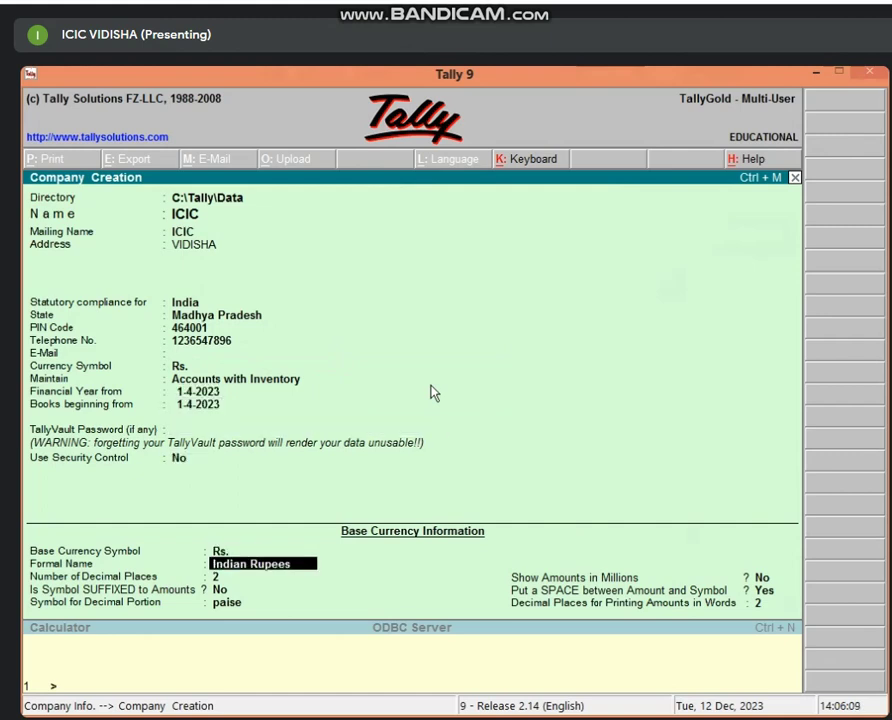
key(Return)
key(Return)
key(Return)
key(Return)
key(Return)
key(Return)
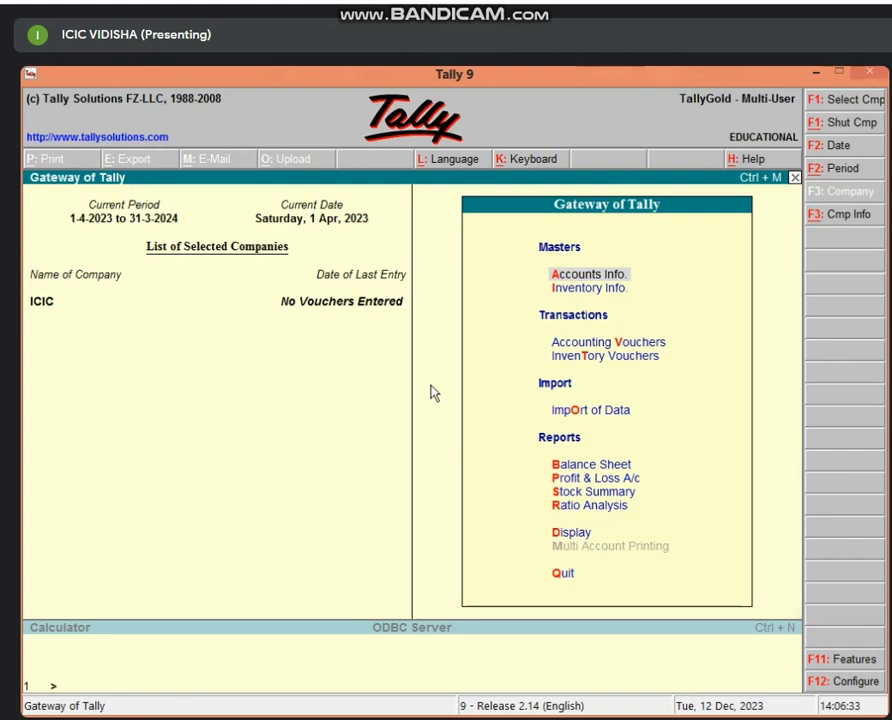
Start a new single ledger named CAPITAL A/C under the Capital Account group.
text(a)
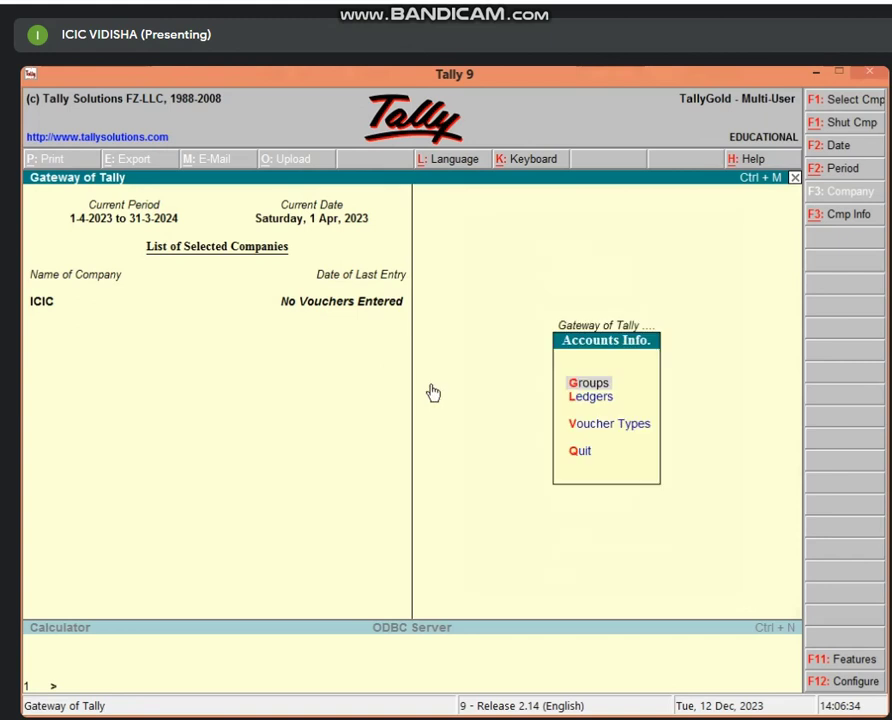
text(lcCAP)
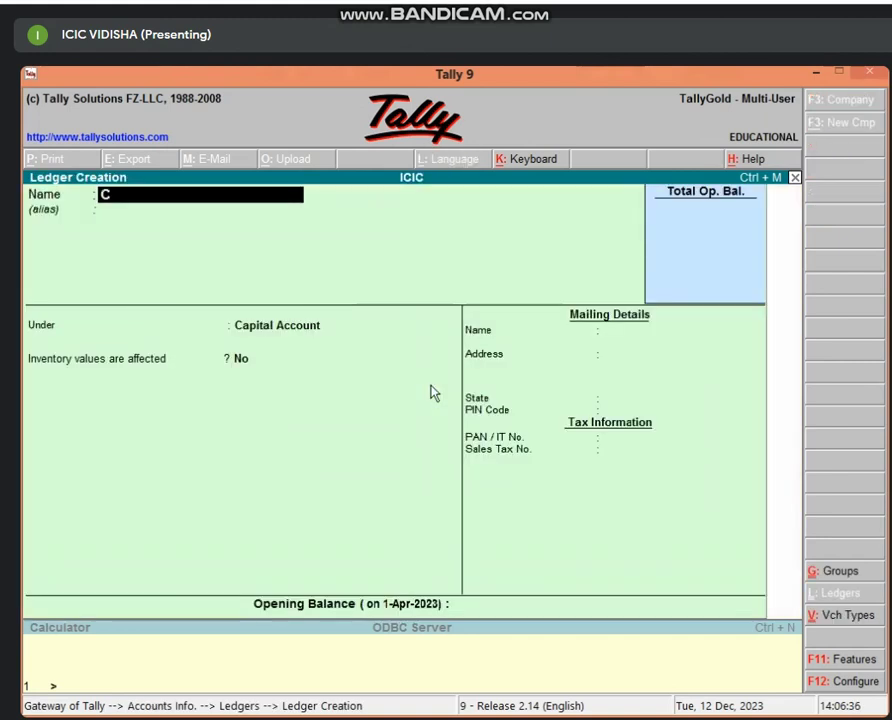
text(ITAL)
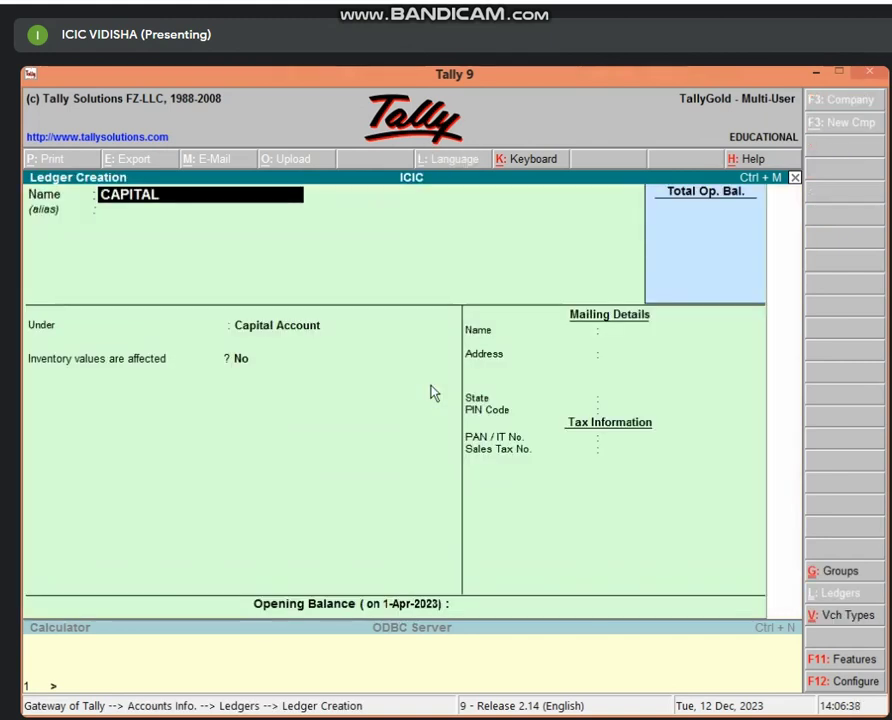
text( A/C)
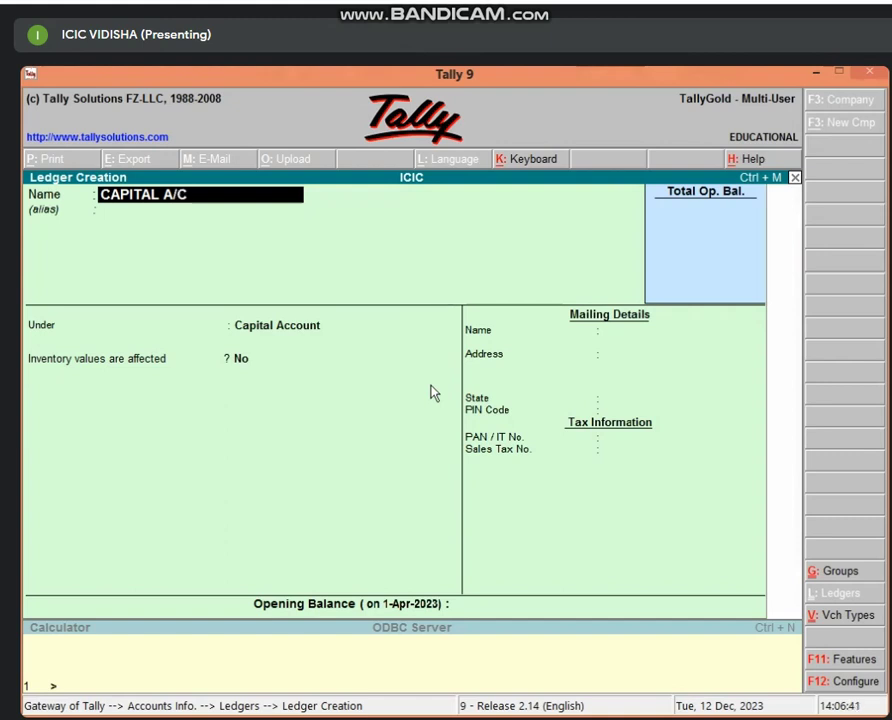
key(Return)
key(Return)
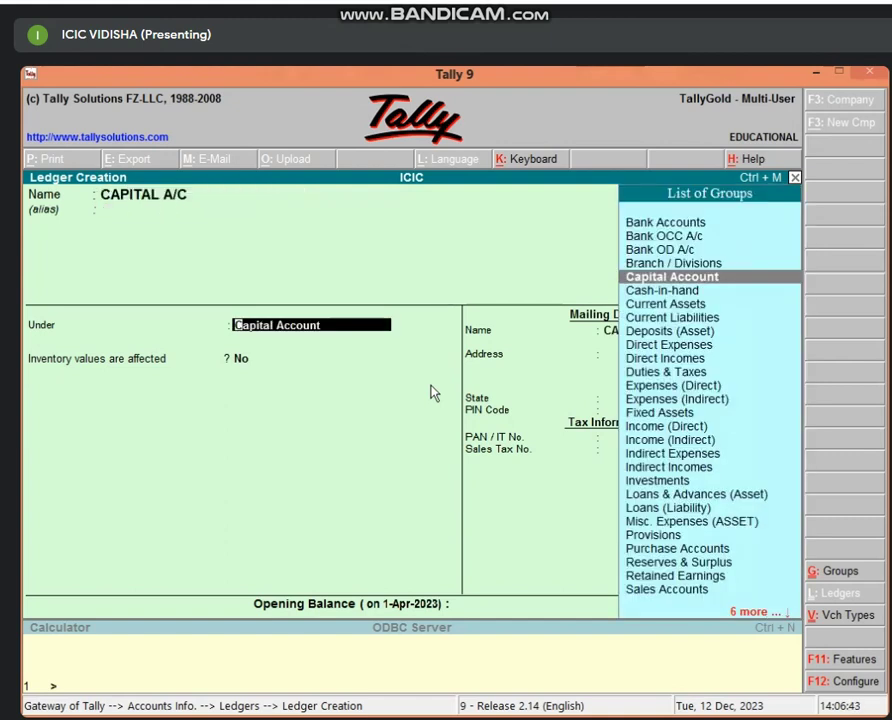
key(Return)
Save the capital ledger with state Not Applicable and blank address and tax details, and return to the Gateway of Tally.
key(Return)
key(Return)
key(Return)
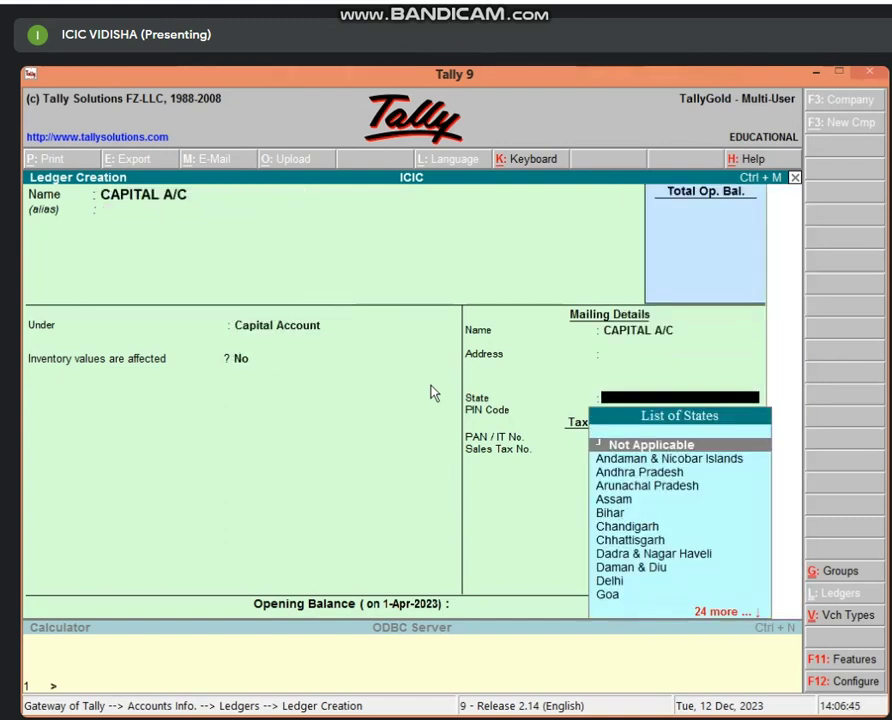
key(Return)
key(Return)
key(Return)
key(Return)
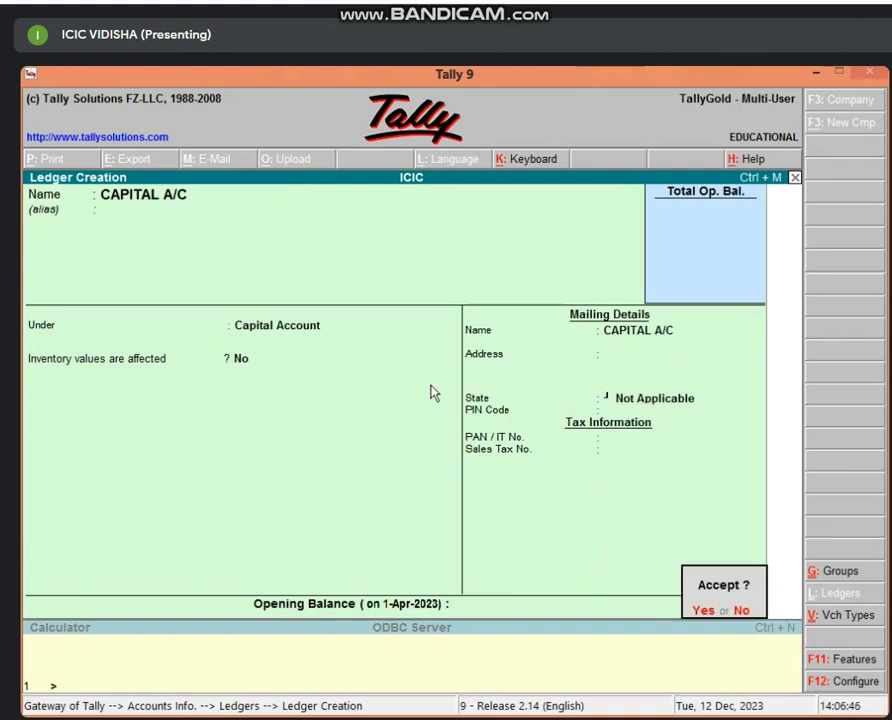
key(Return)
key(Escape)
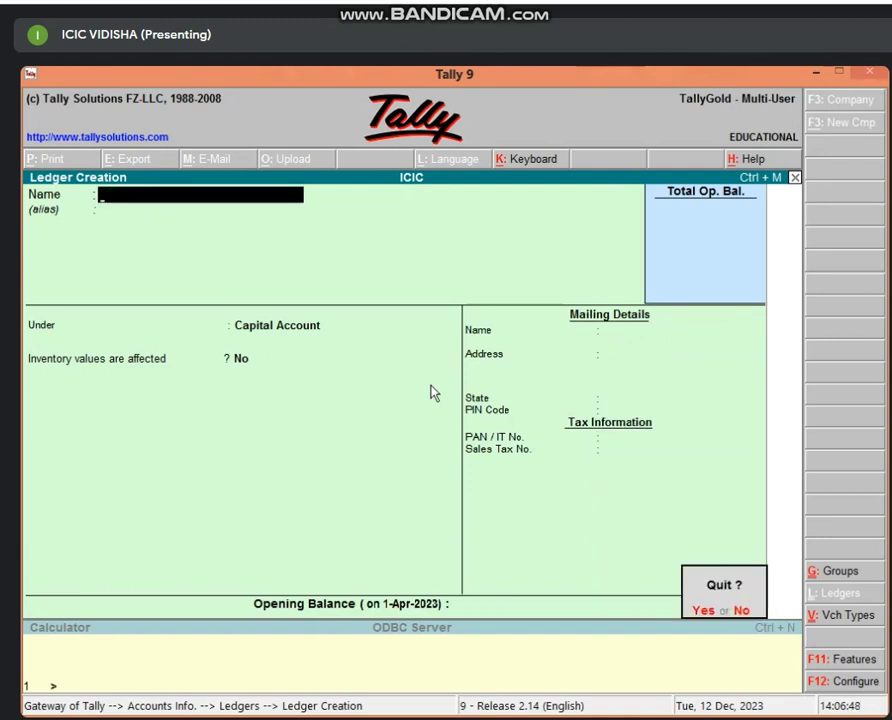
key(Return)
key(Escape)
key(Escape)
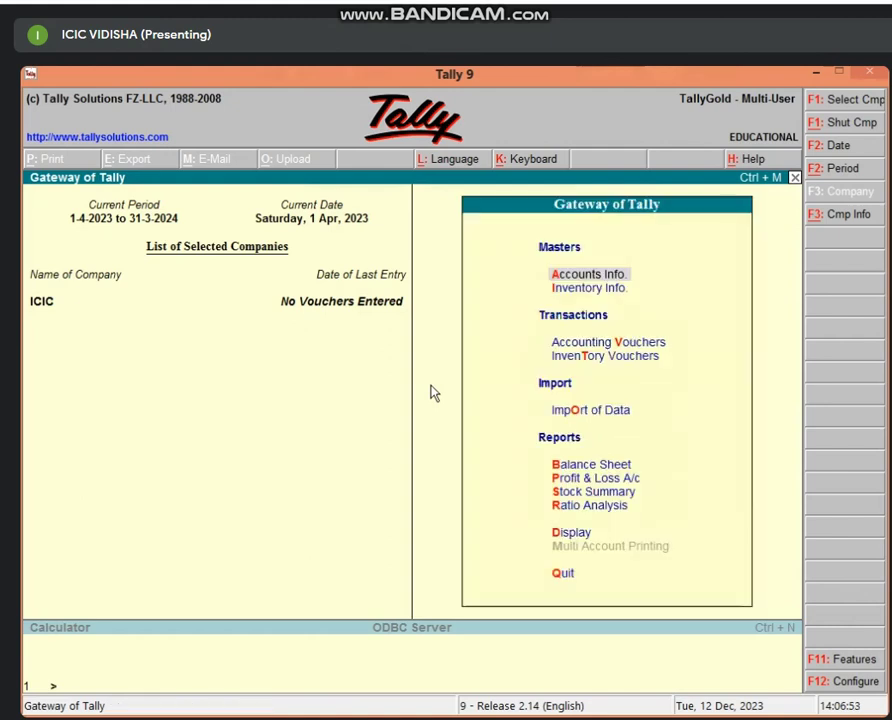
Start a receipt voucher and credit CAPITAL A/C with 5,00,000.
key(v)
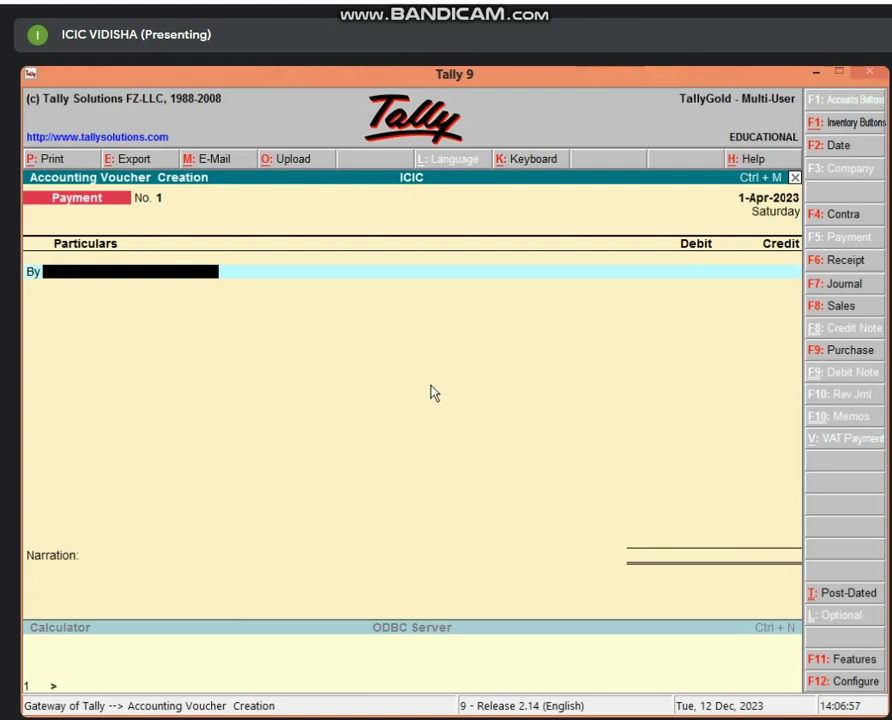
key(F6)
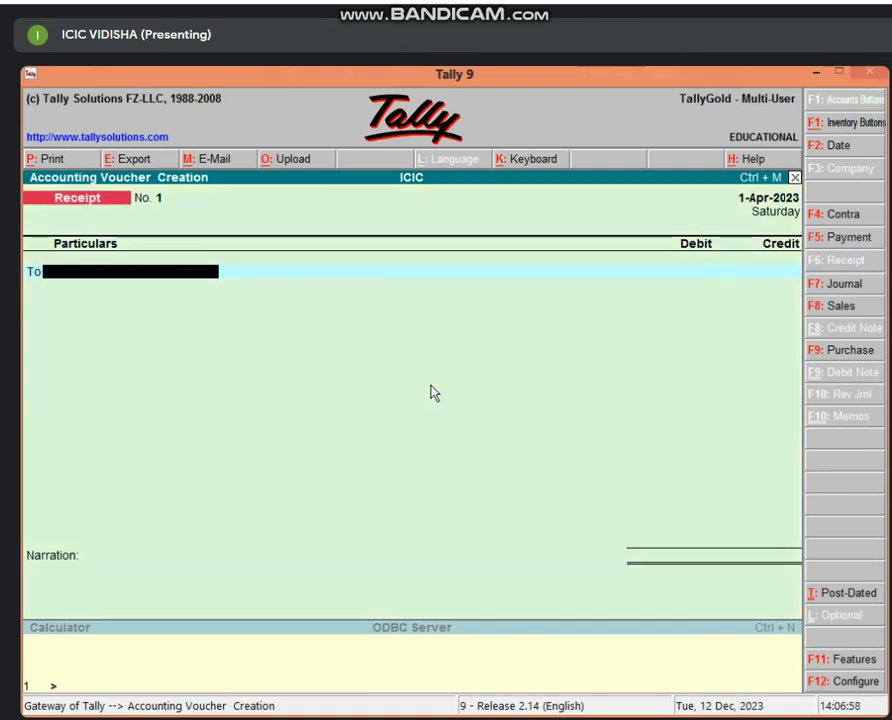
text(CA)
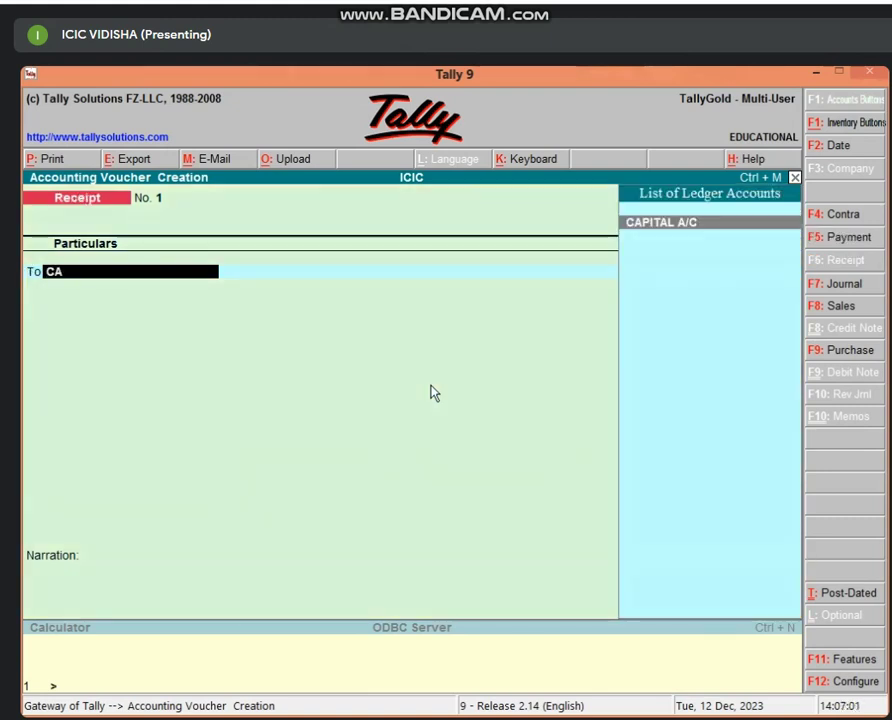
key(Return)
text(5,0)
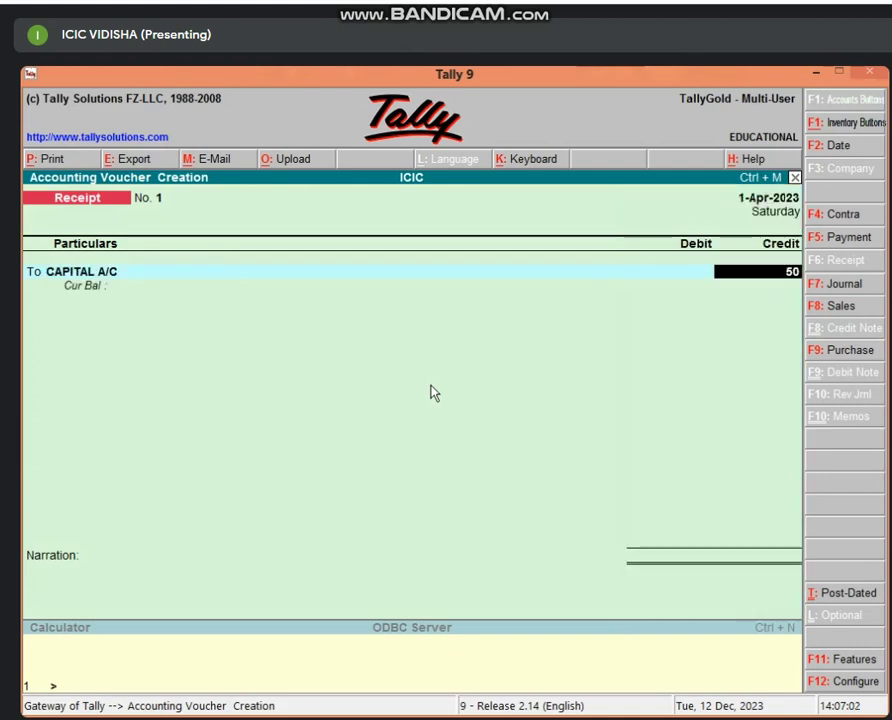
text(0,000)
key(Return)
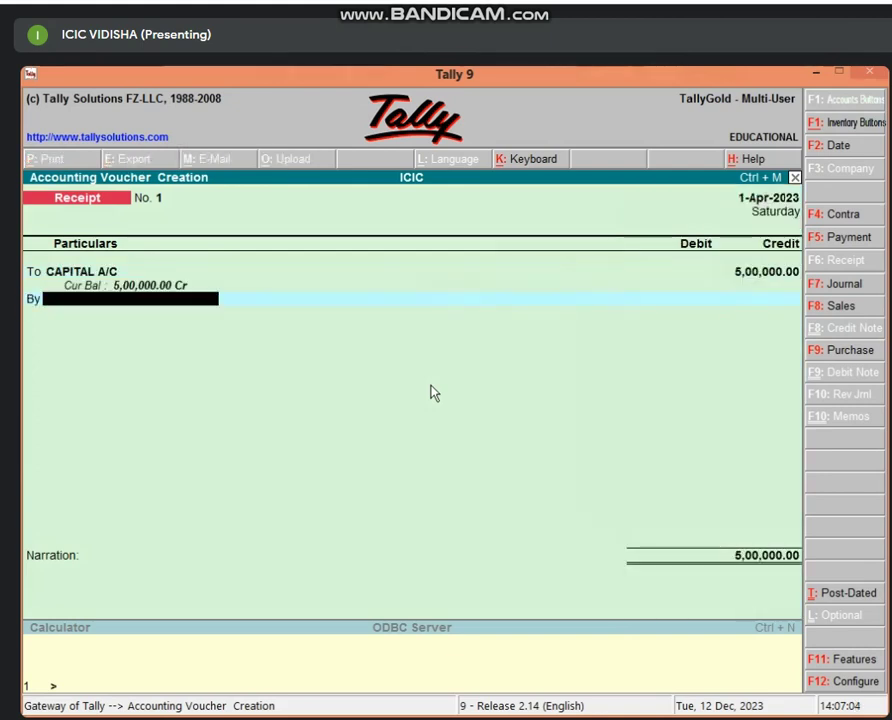
Debit Cash for 5,00,000, leave the narration blank and save the receipt voucher.
text(CAS)
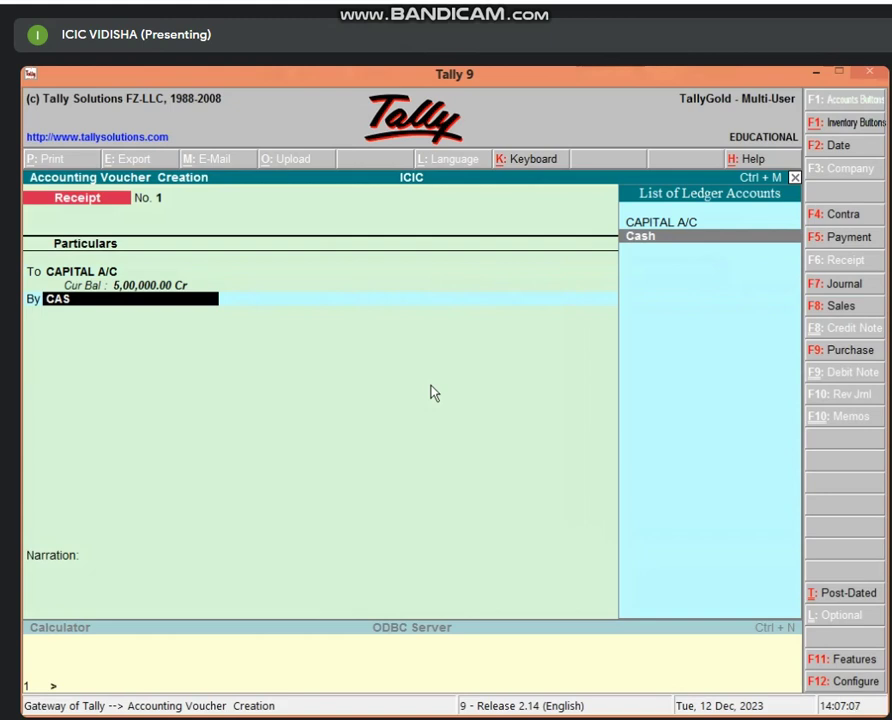
key(Return)
key(Return)
key(Return)
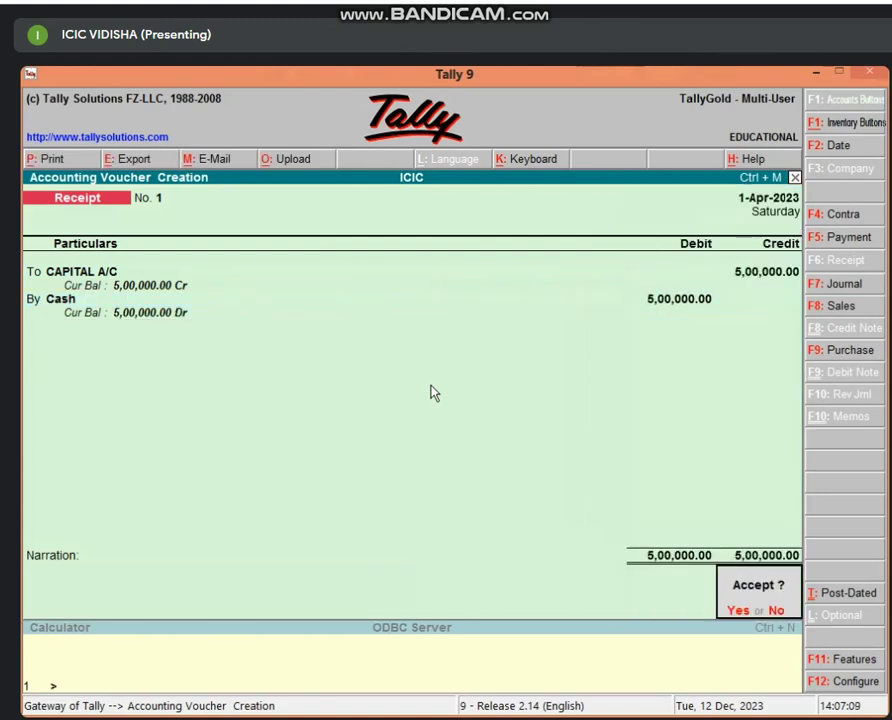
key(Return)
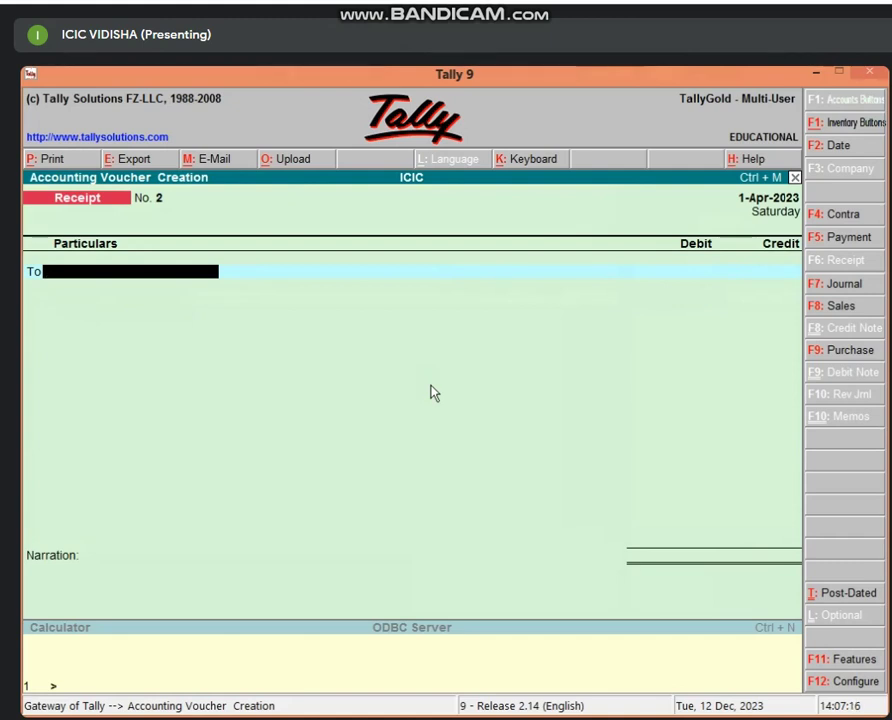
Start a purchase entry in voucher mode without a reference and credit Cash with 65,000.
key(F9)
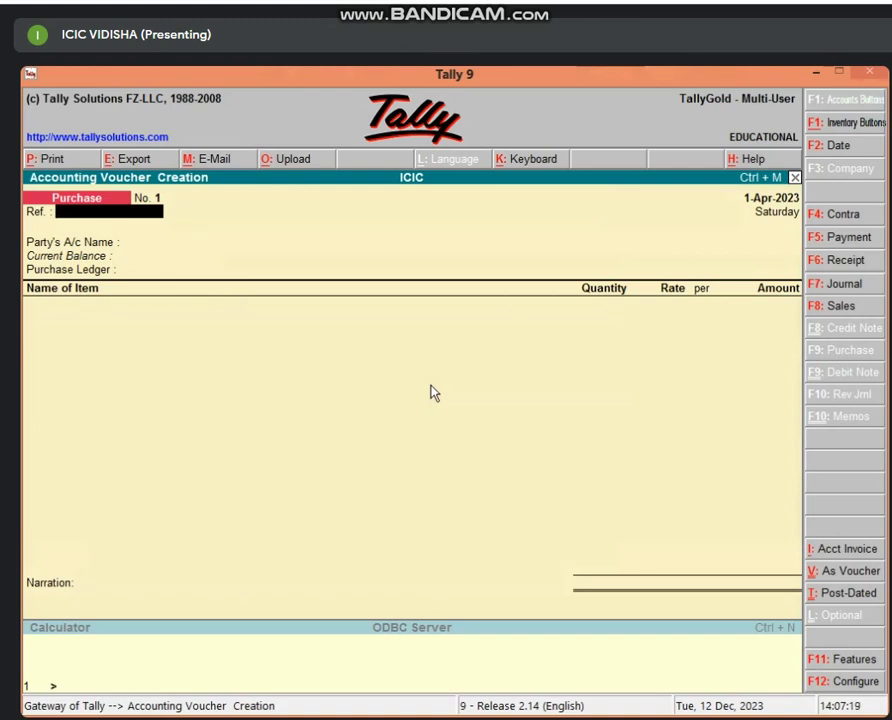
click(818, 571)
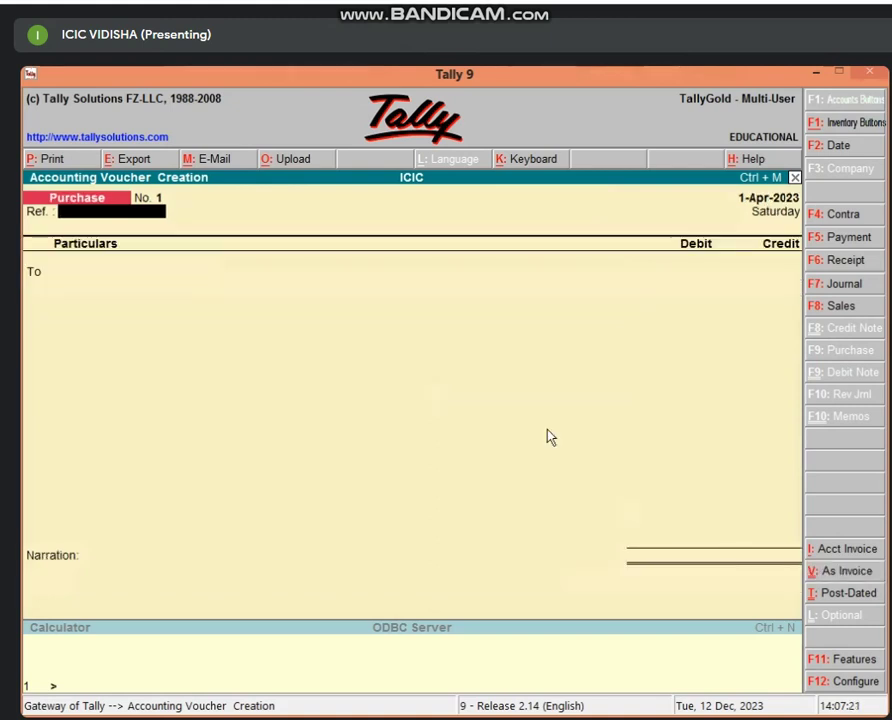
key(Return)
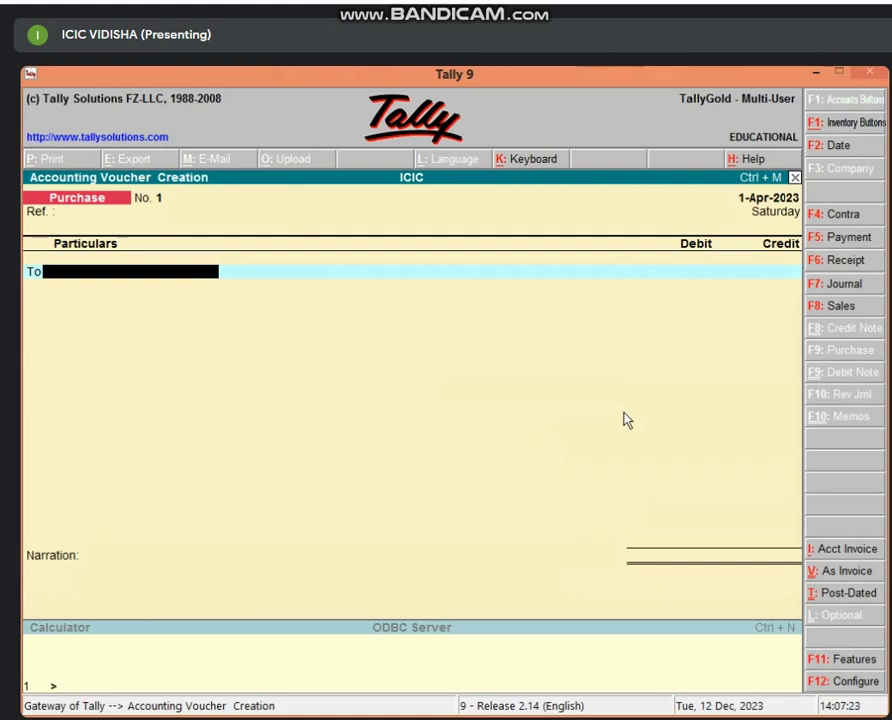
text(CA)
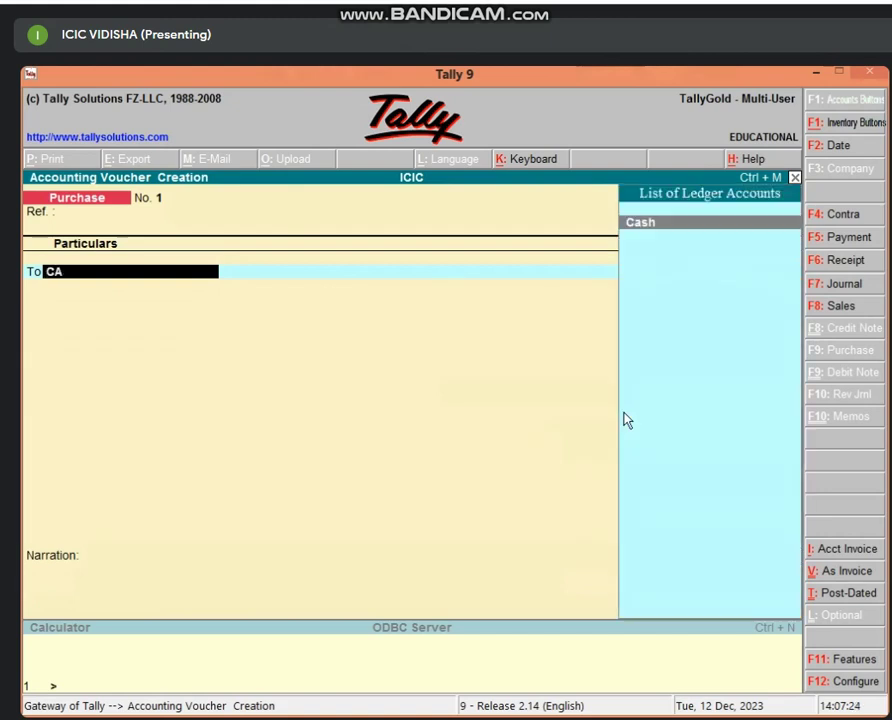
text(SH)
key(Return)
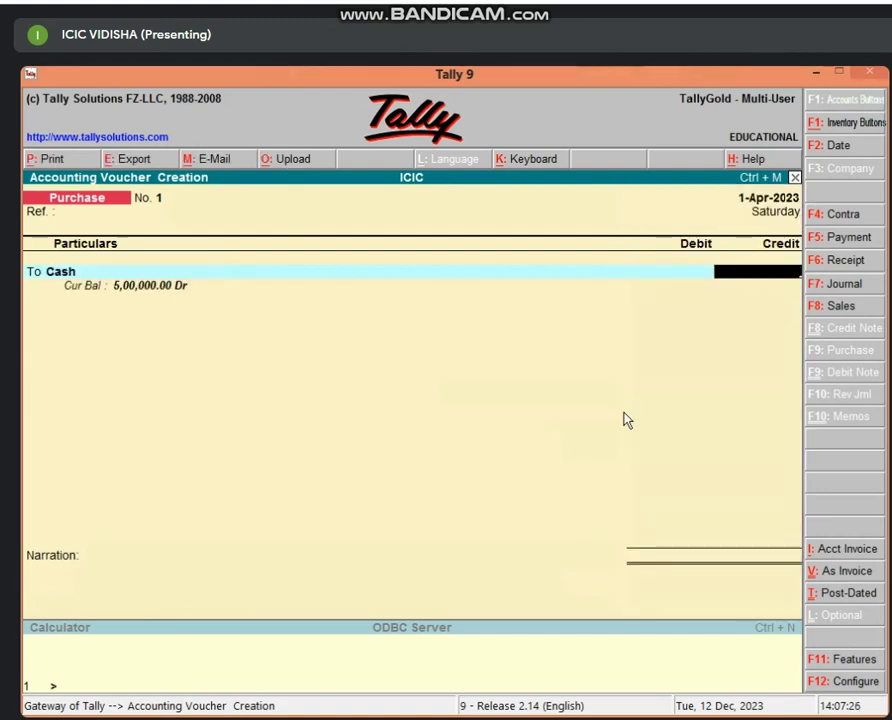
text(65000)
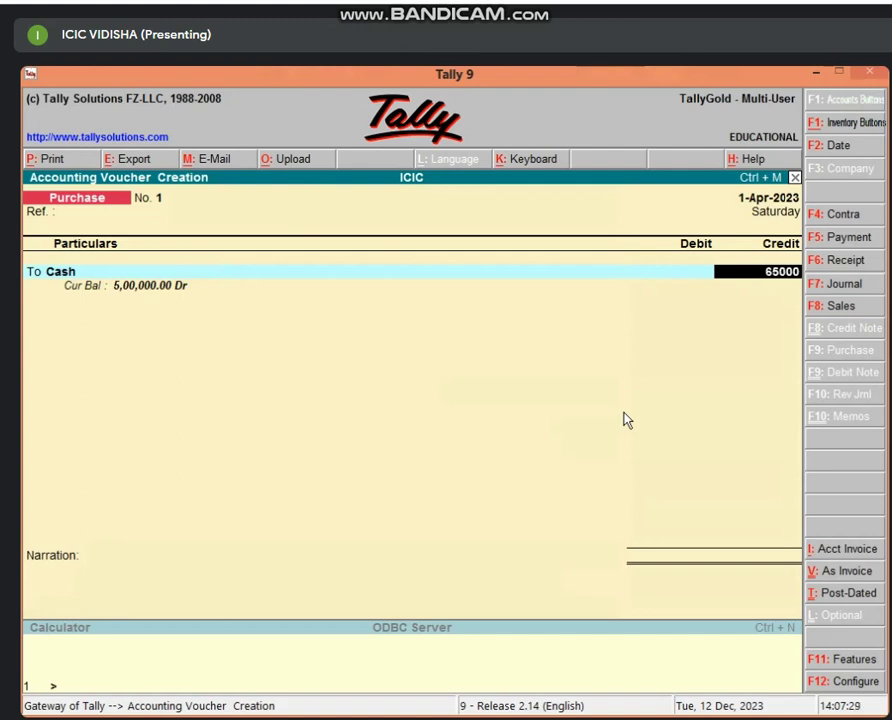
key(Return)
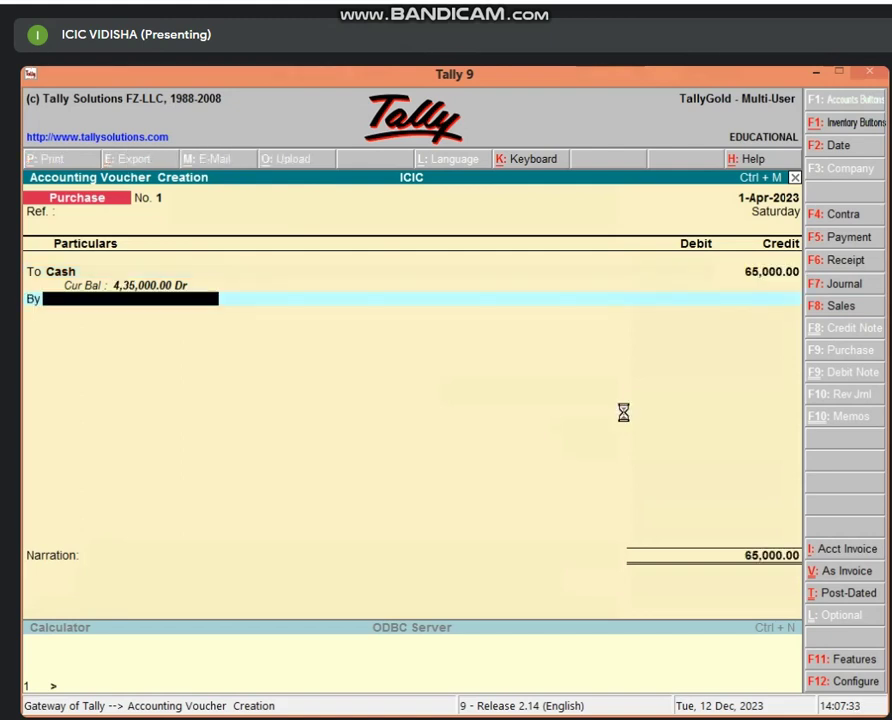
Create a ledger named PURCHASE A/C for the debit entry, with no alias.
text(PURCH)
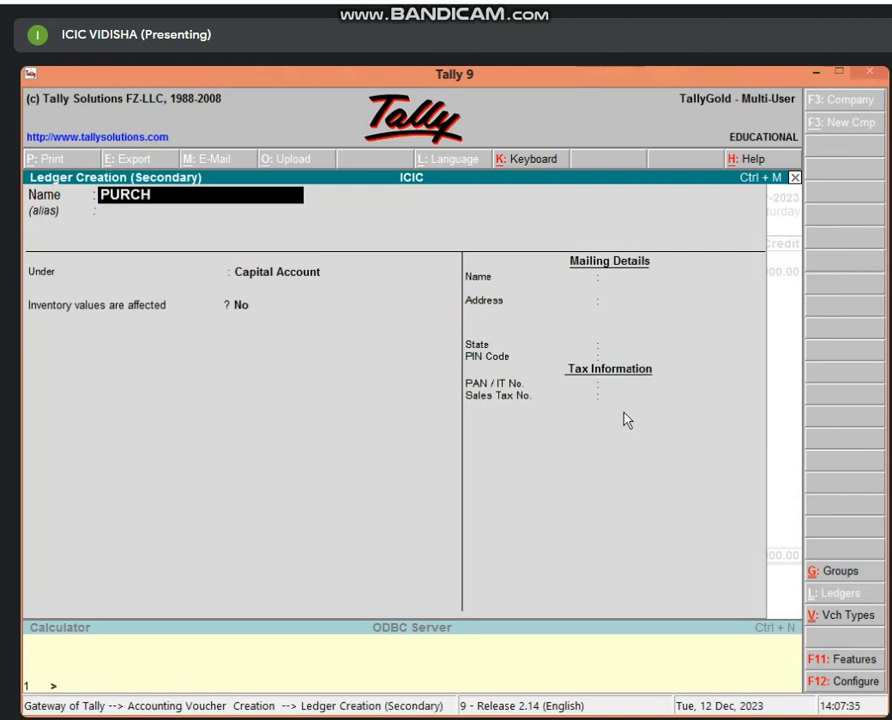
text(ASE A)
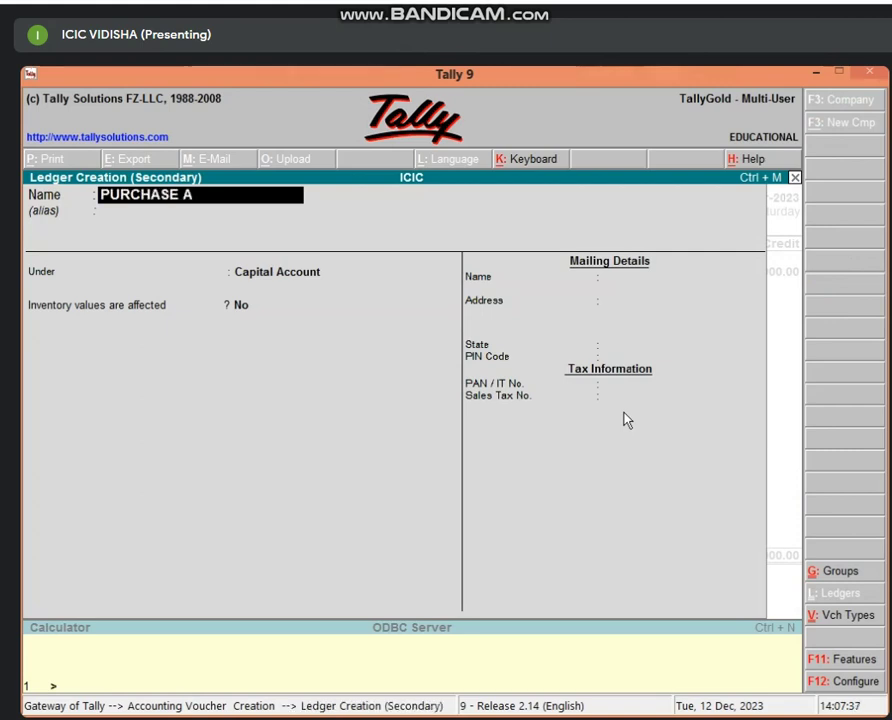
text(/C)
key(Return)
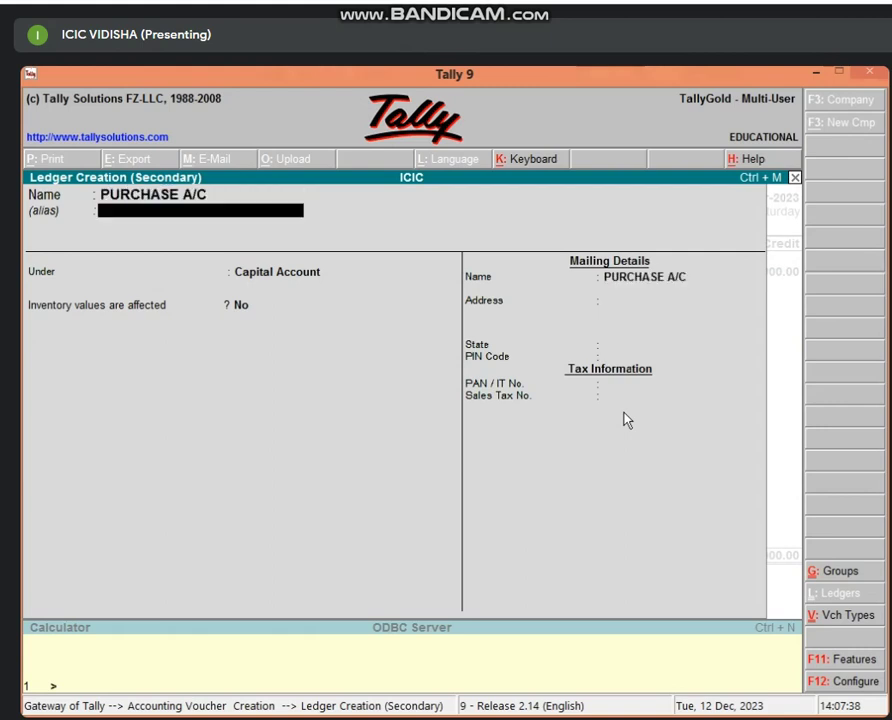
key(Return)
Place the purchase ledger under Purchase Accounts, save it and debit it with 65,000 in the voucher.
text(p)
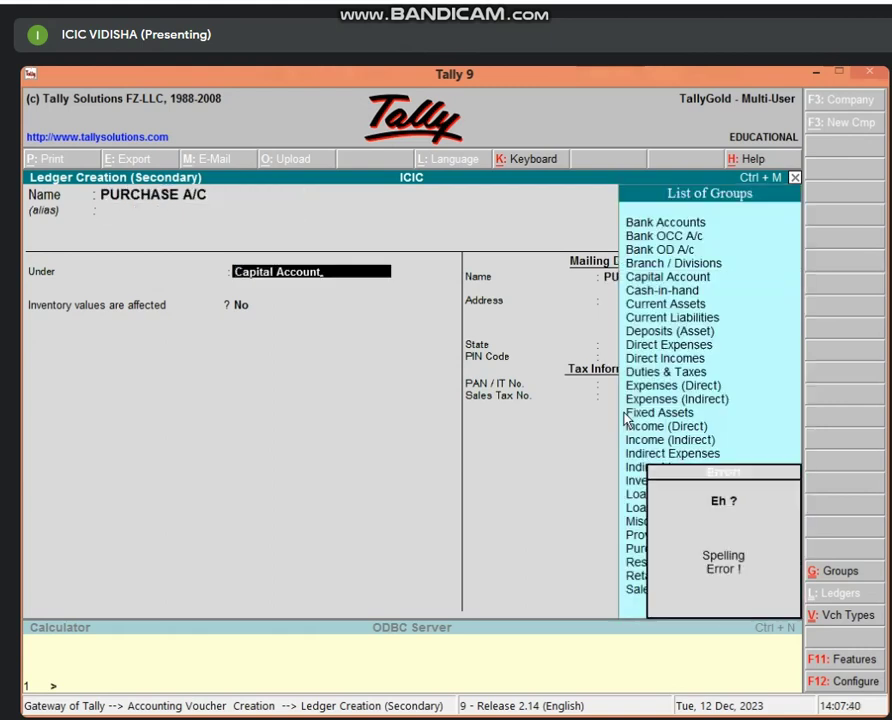
key(BackSpace)
key(BackSpace)
key(BackSpace)
key(BackSpace)
key(BackSpace)
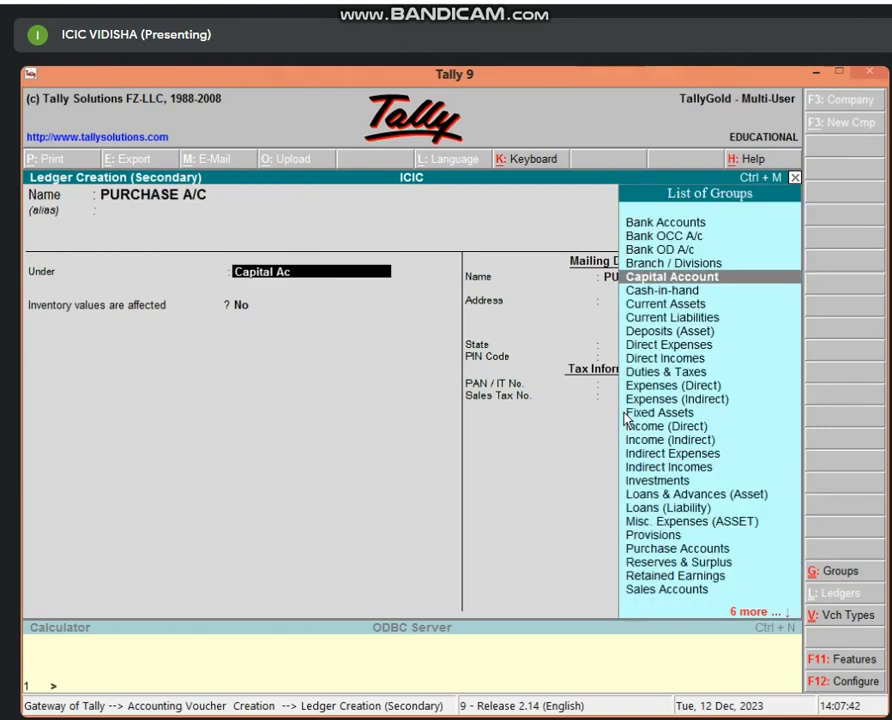
key(BackSpace)
key(BackSpace)
key(BackSpace)
key(BackSpace)
key(BackSpace)
key(BackSpace)
key(BackSpace)
key(BackSpace)
key(BackSpace)
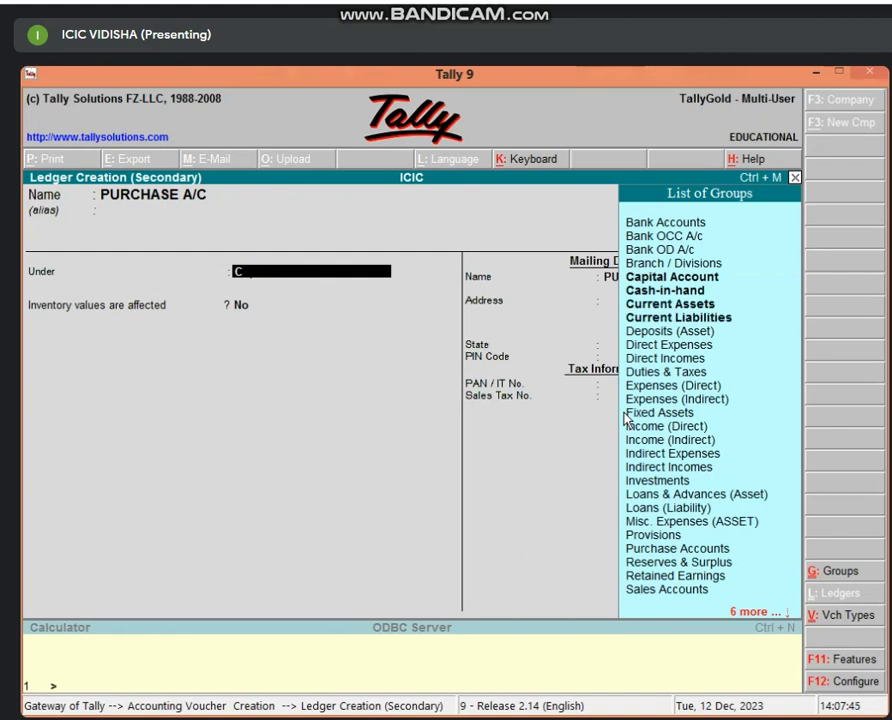
key(BackSpace)
text(PU)
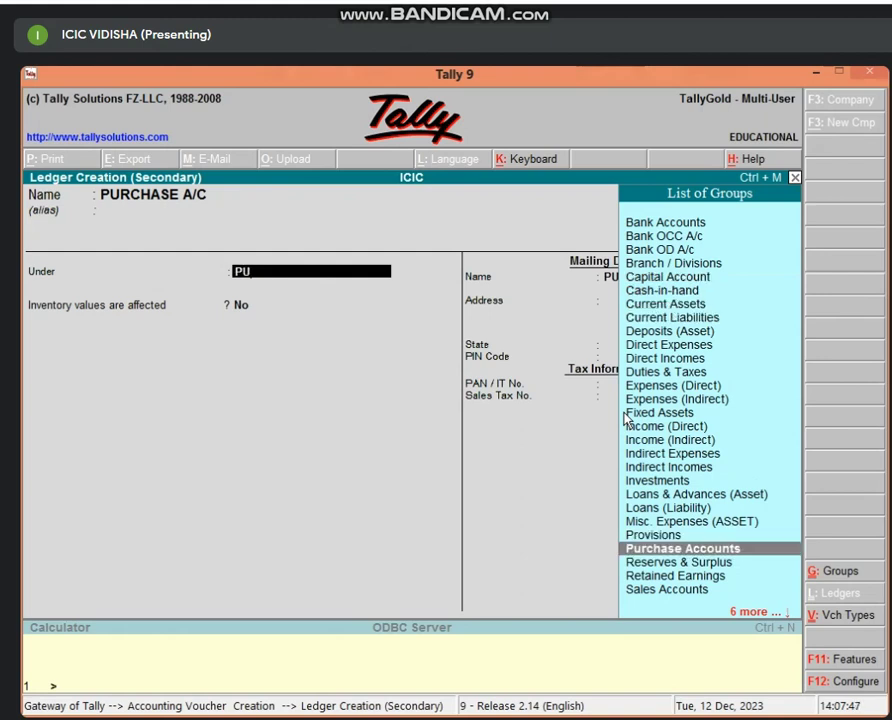
key(Return)
key(Return)
key(Return)
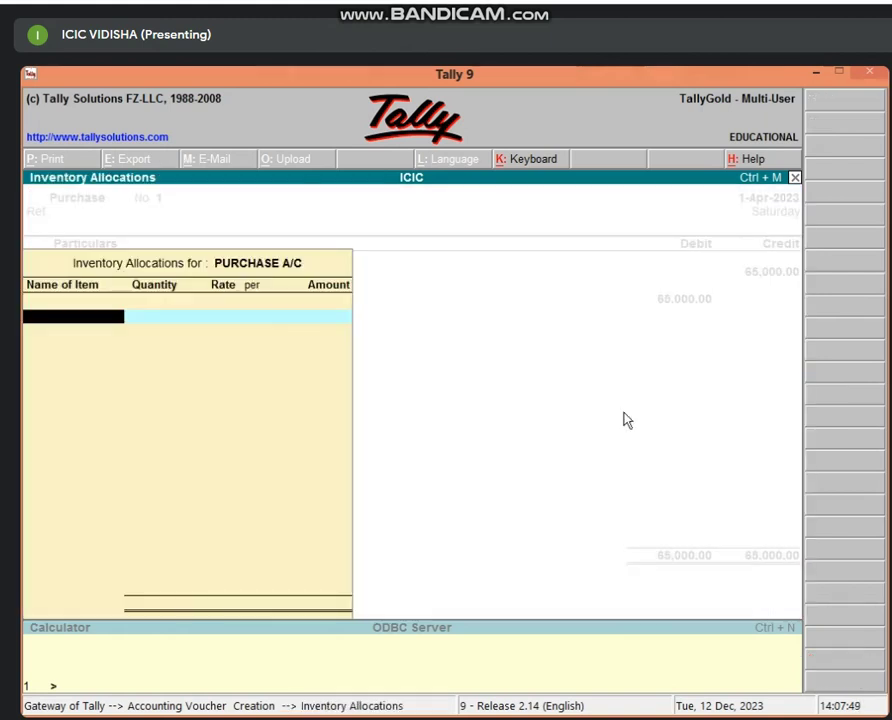
Skip the inventory allocations, leave the narration blank and save the purchase voucher.
key(Escape)
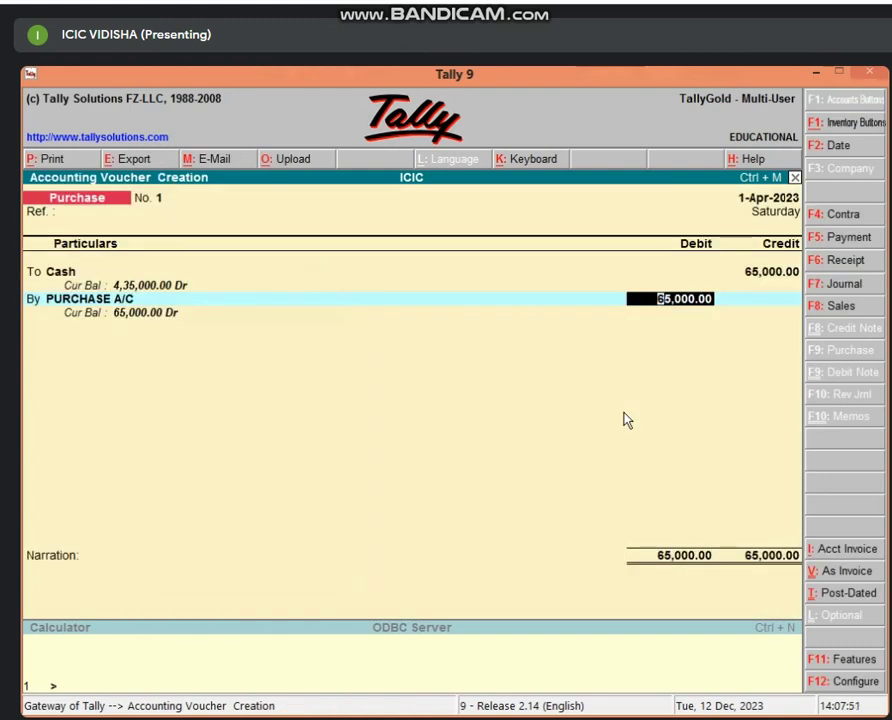
key(Return)
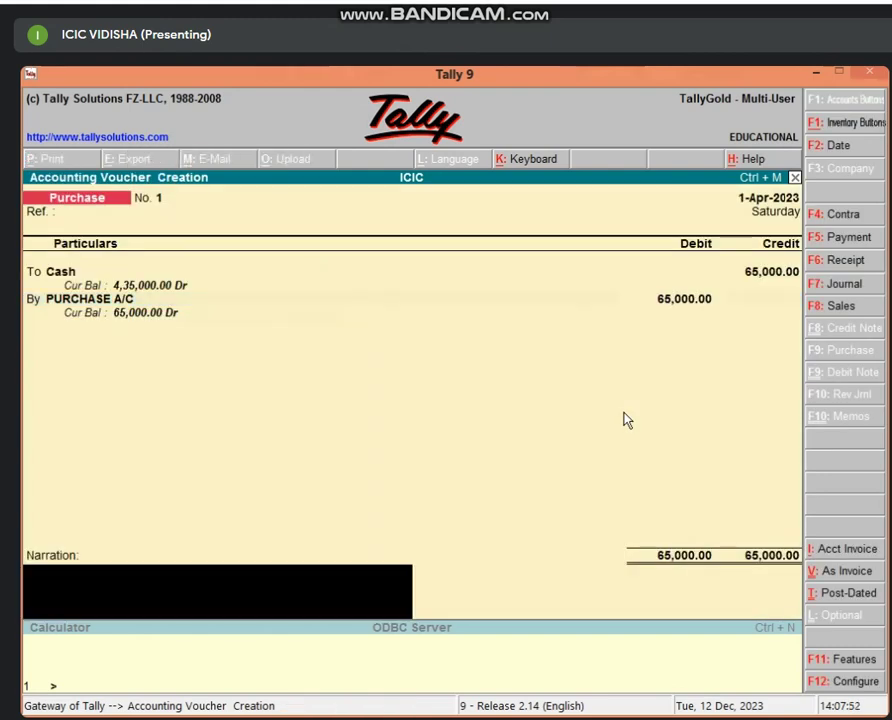
key(Return)
key(Return)
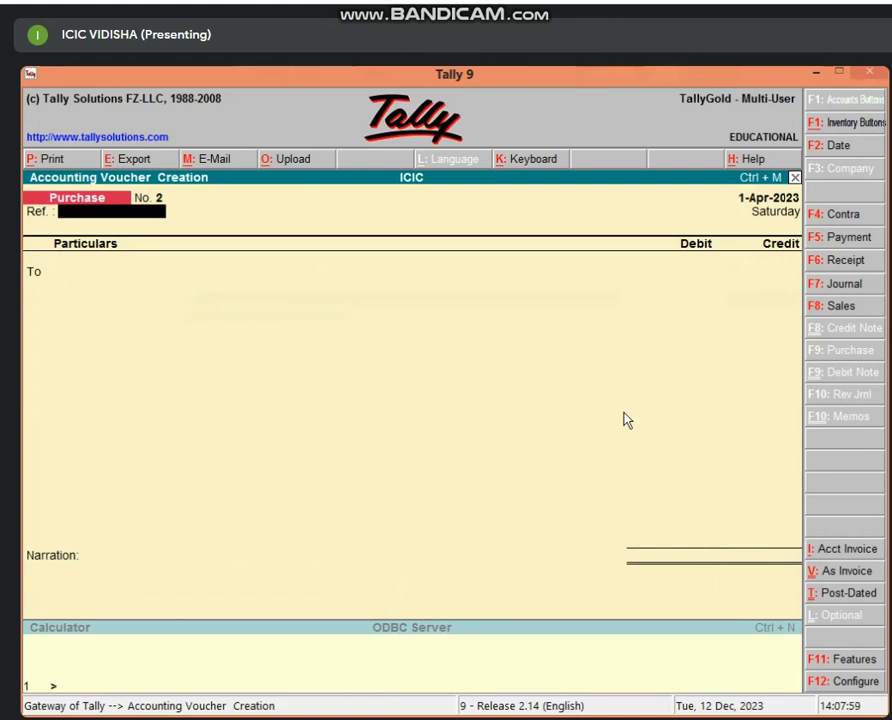
Start a receipt voucher and create a ledger named COMMISSION A/C for its credit entry, with no alias.
key(F6)
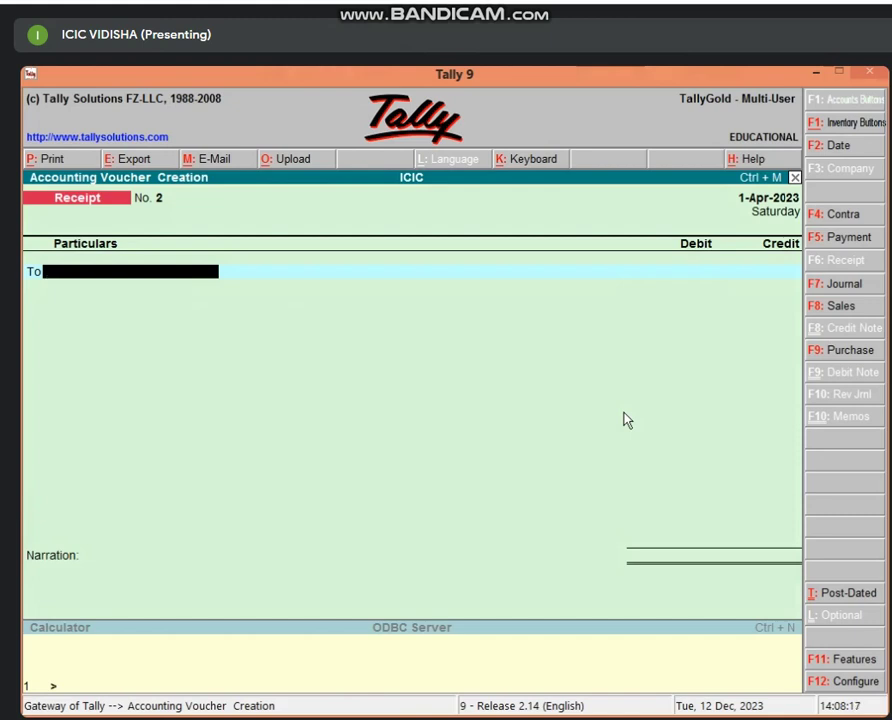
key(alt+c)
text(COMM)
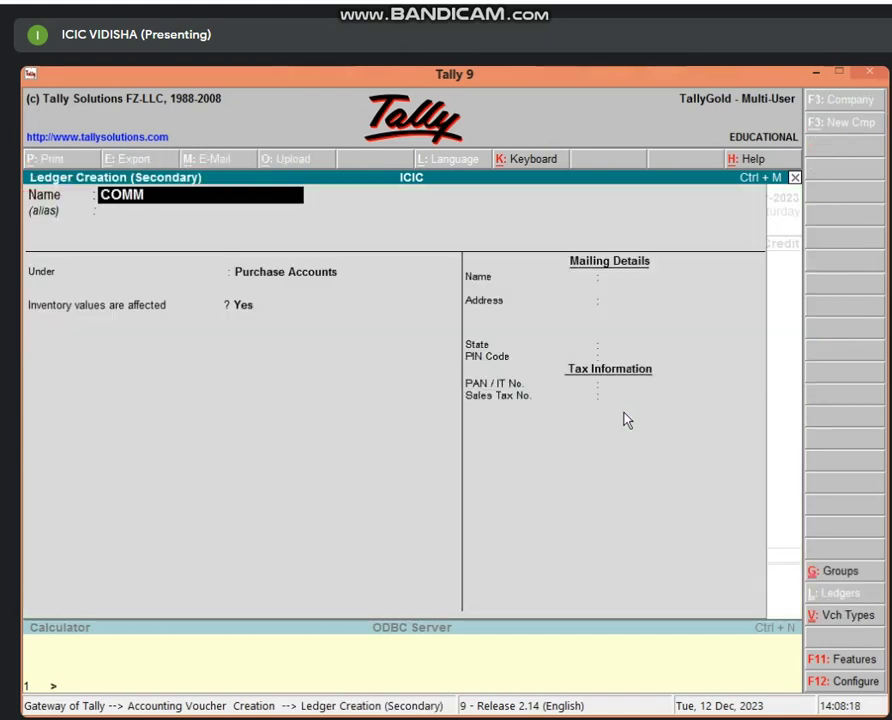
text(ISSION)
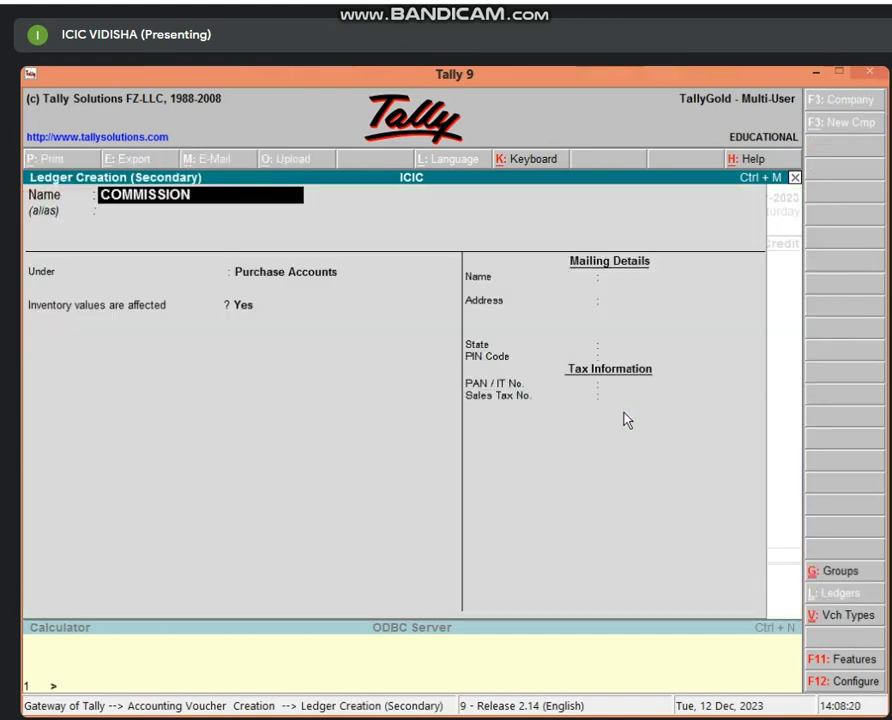
text( A/C)
key(Return)
Place the commission ledger under Indirect Incomes and save it.
text(I)
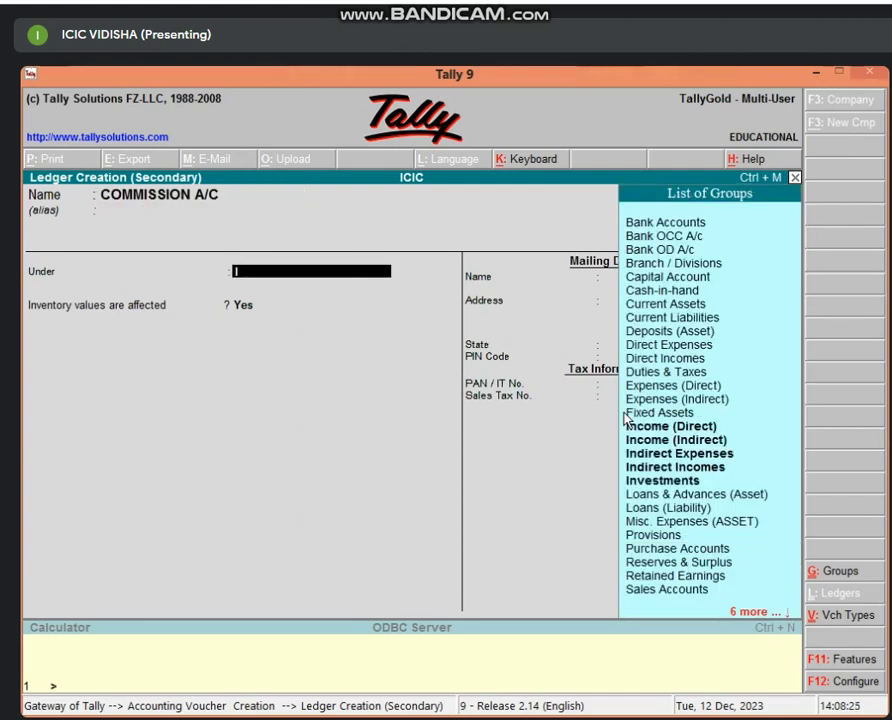
text(ND)
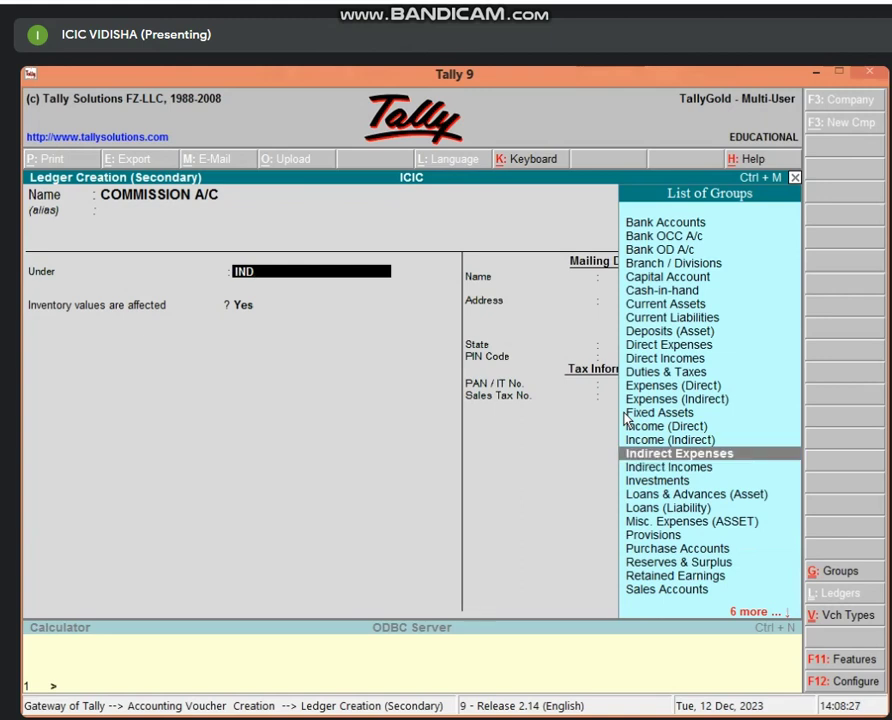
key(Down)
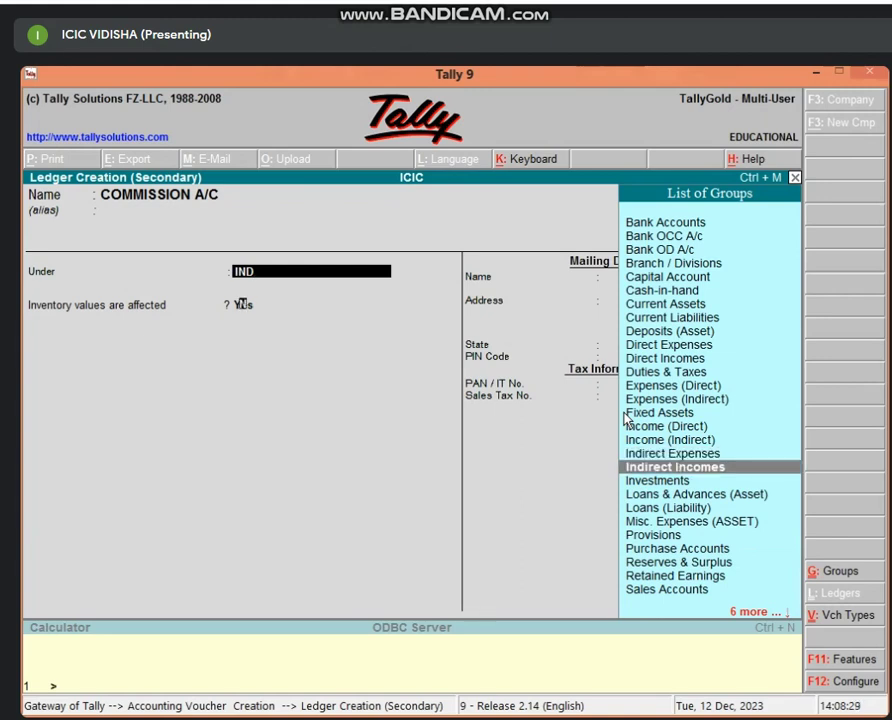
key(Return)
key(Return)
key(Return)
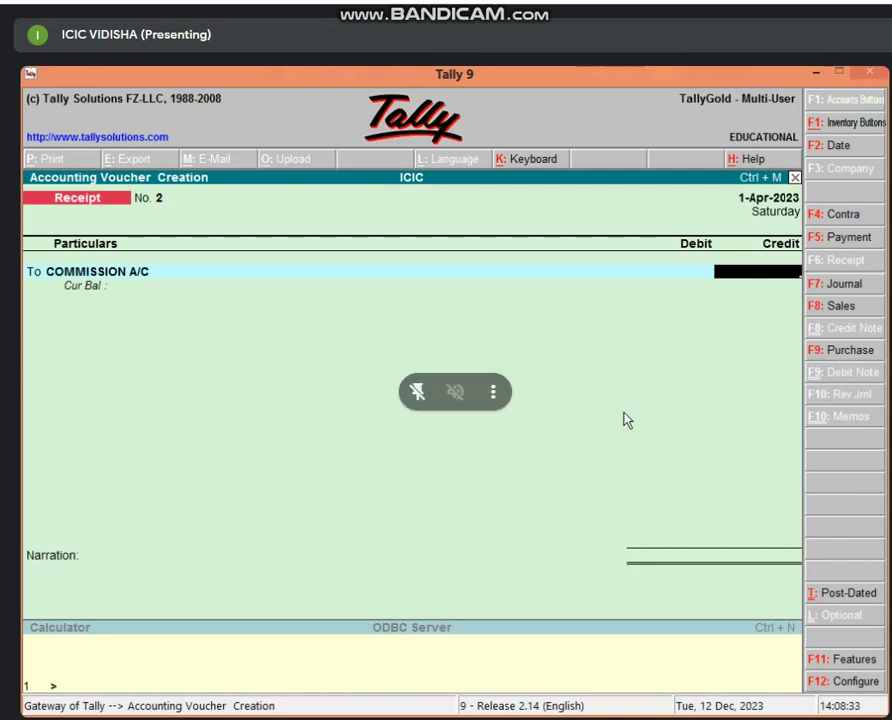
Credit COMMISSION A/C and debit Cash with 15,000, save the receipt without narration and return to the Gateway of Tally.
text(15000)
key(Return)
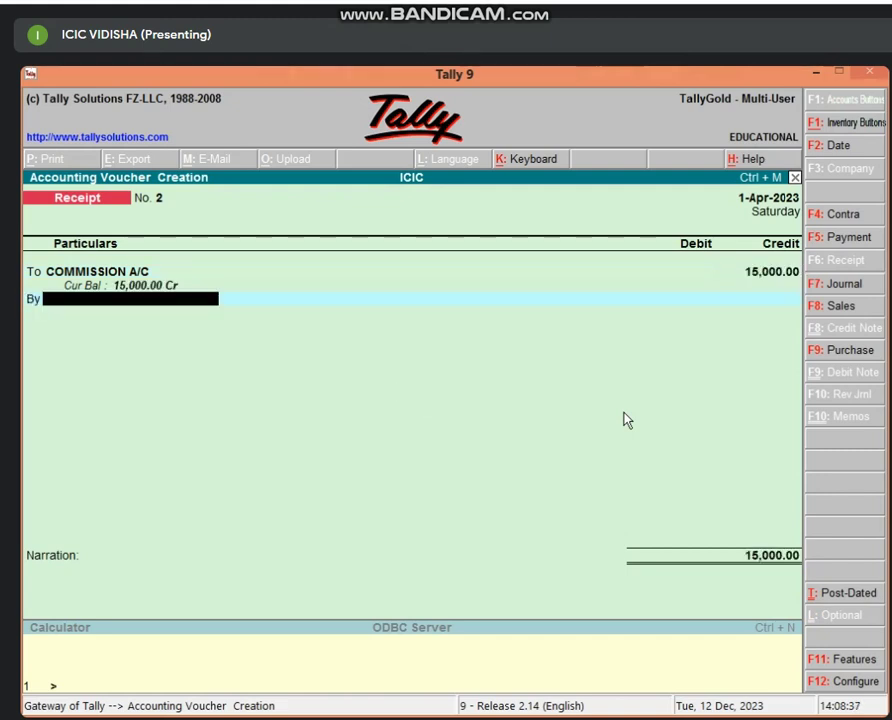
text(CAS)
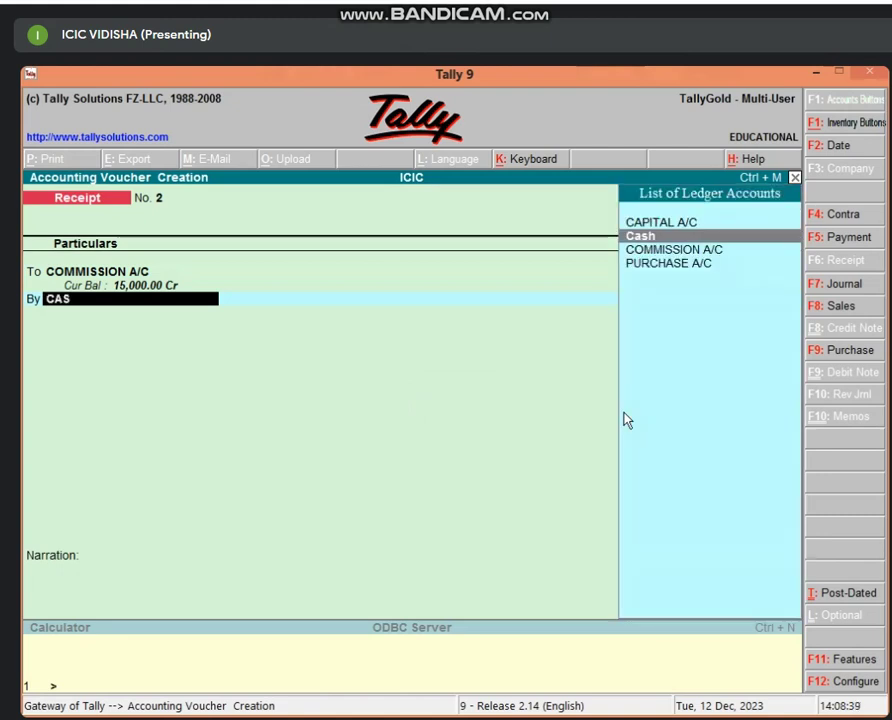
key(Return)
key(Return)
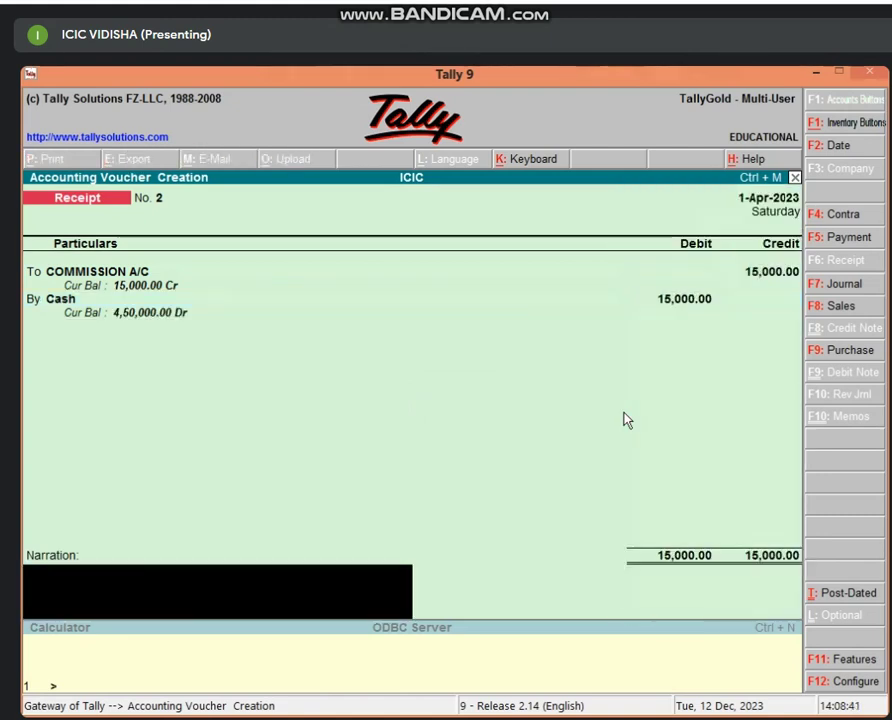
key(Return)
key(Return)
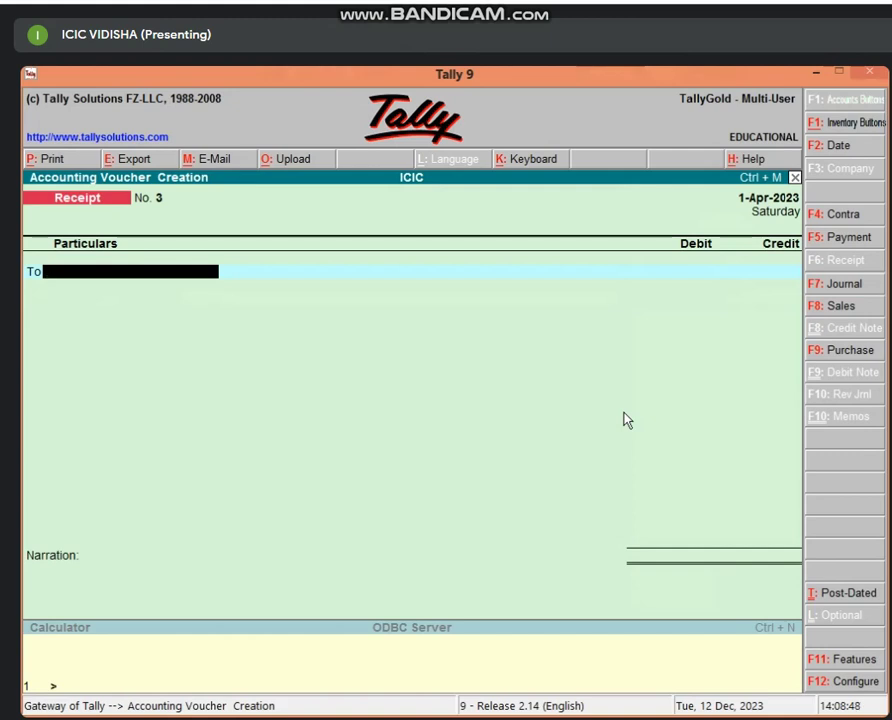
key(Escape)
key(Return)
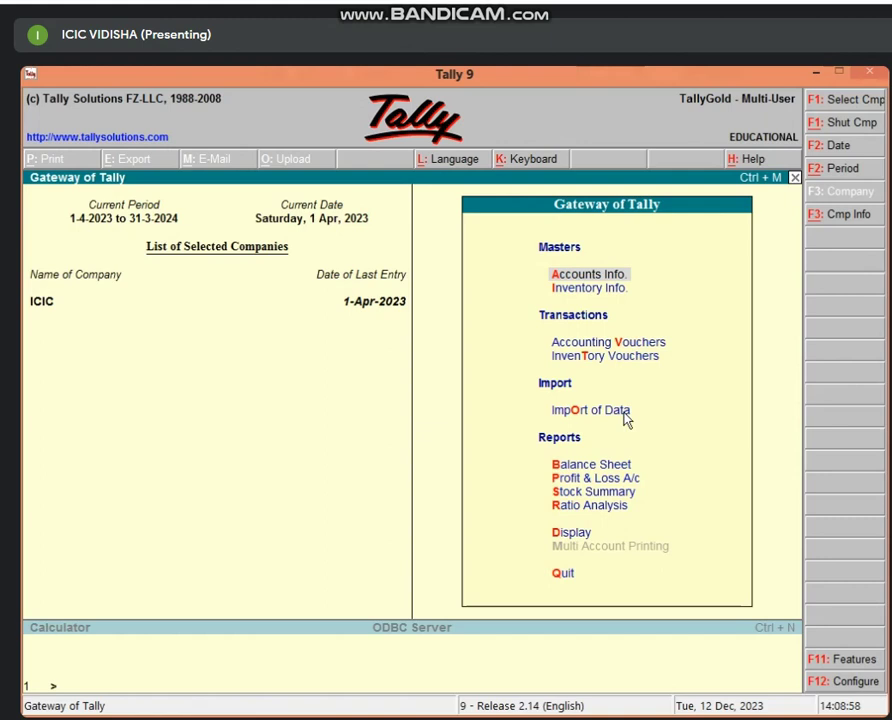
Examine the Inventory Info options and the blank single stock item creation form, and return to the Gateway of Tally.
key(Down)
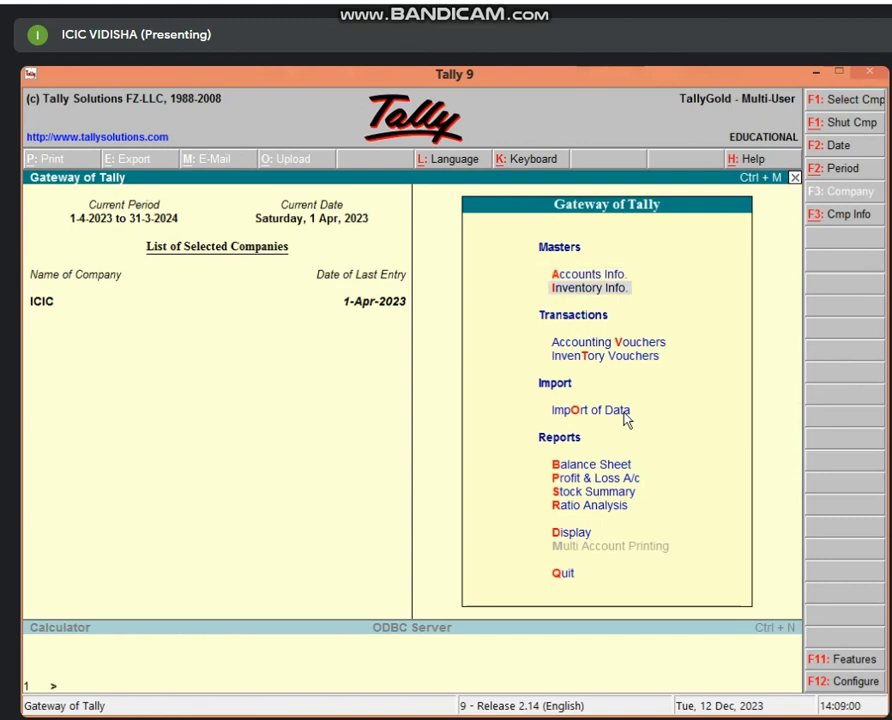
key(Return)
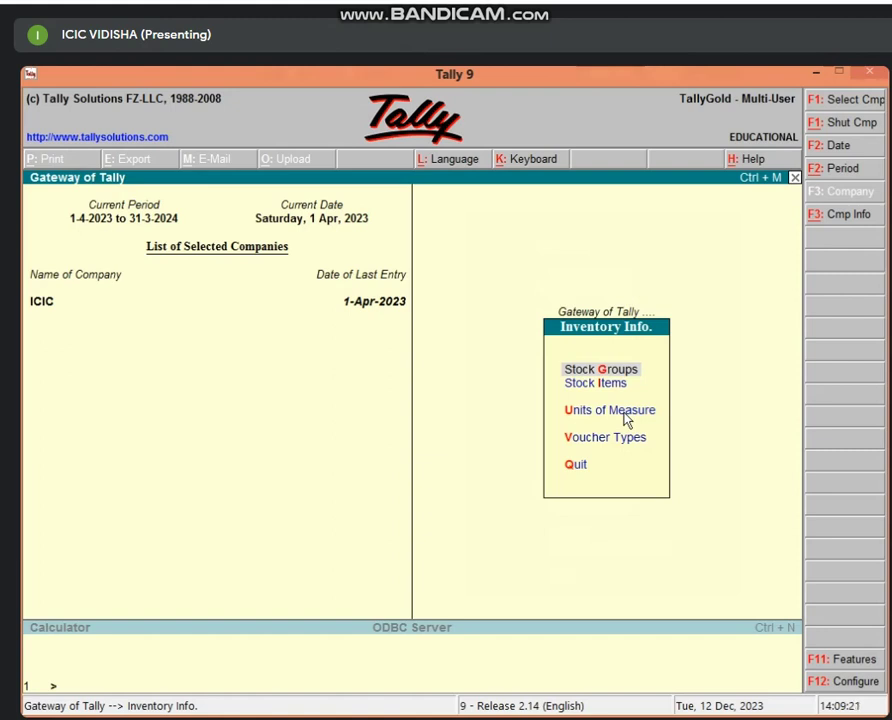
key(Down)
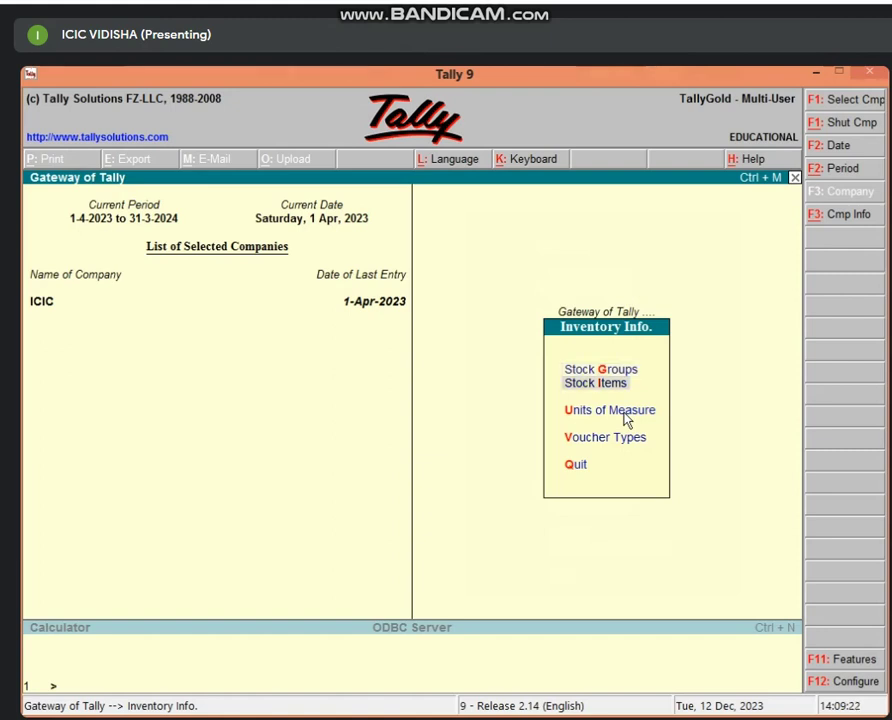
key(Up)
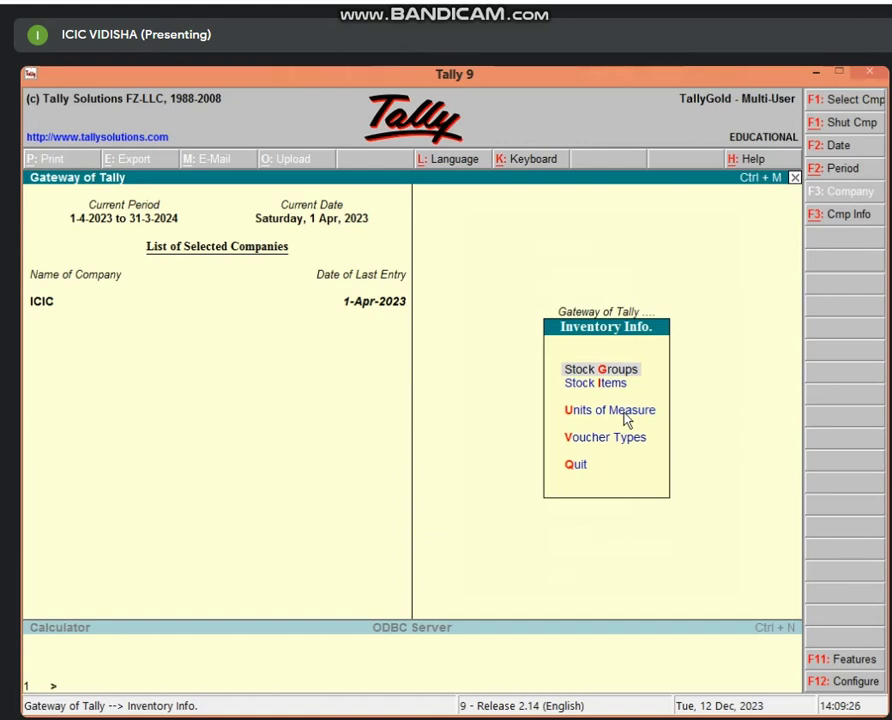
key(Down)
key(Down)
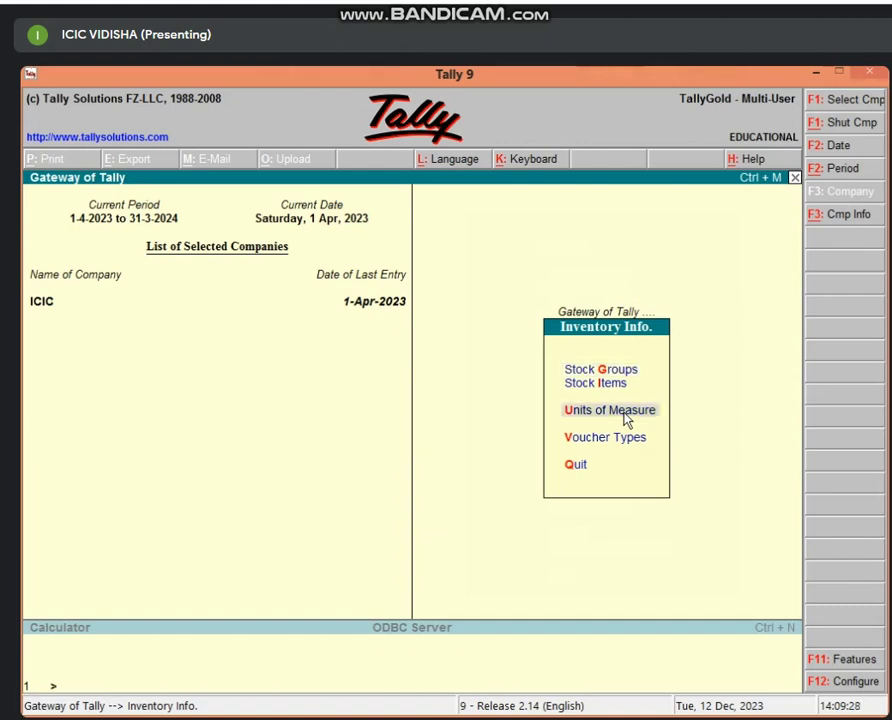
key(Up)
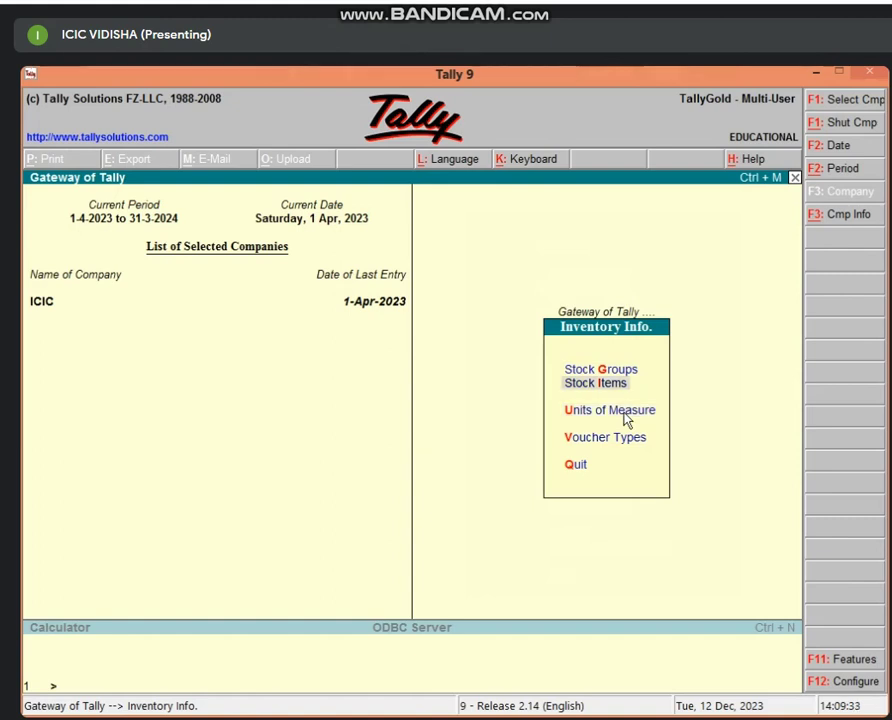
key(Return)
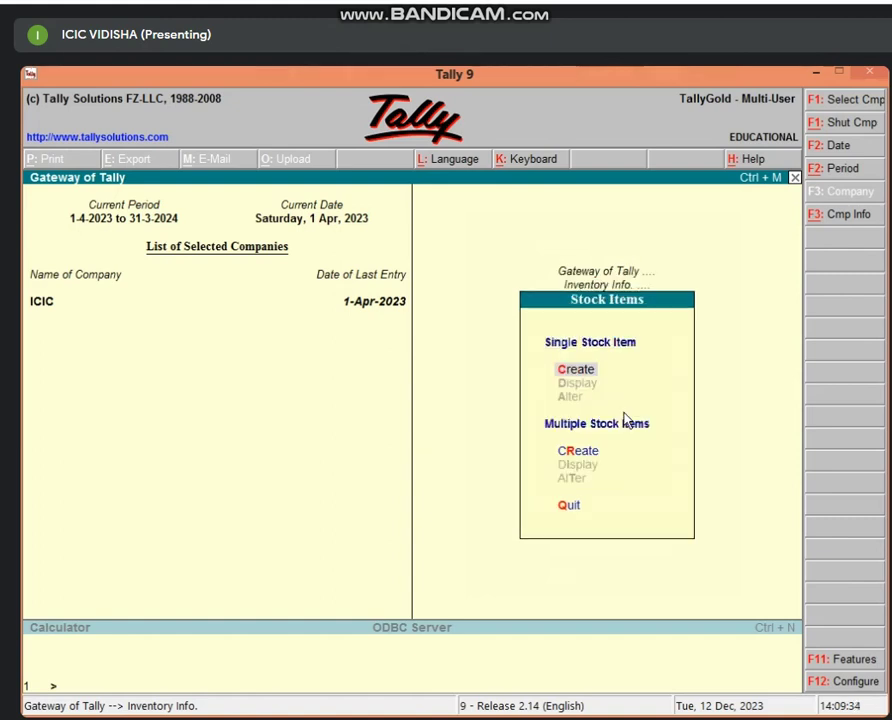
key(Return)
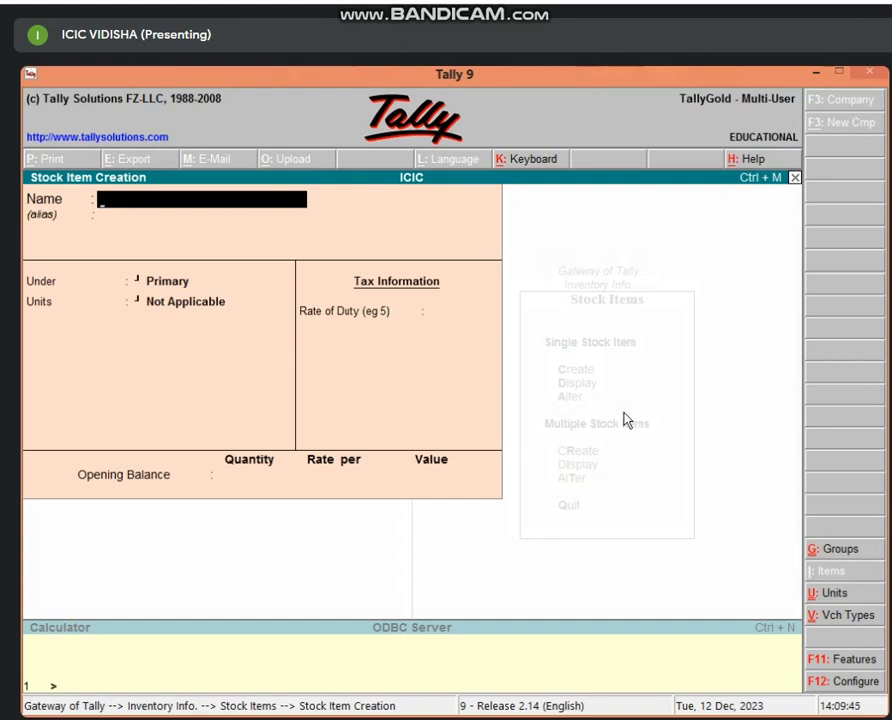
key(Escape)
key(Return)
key(Escape)
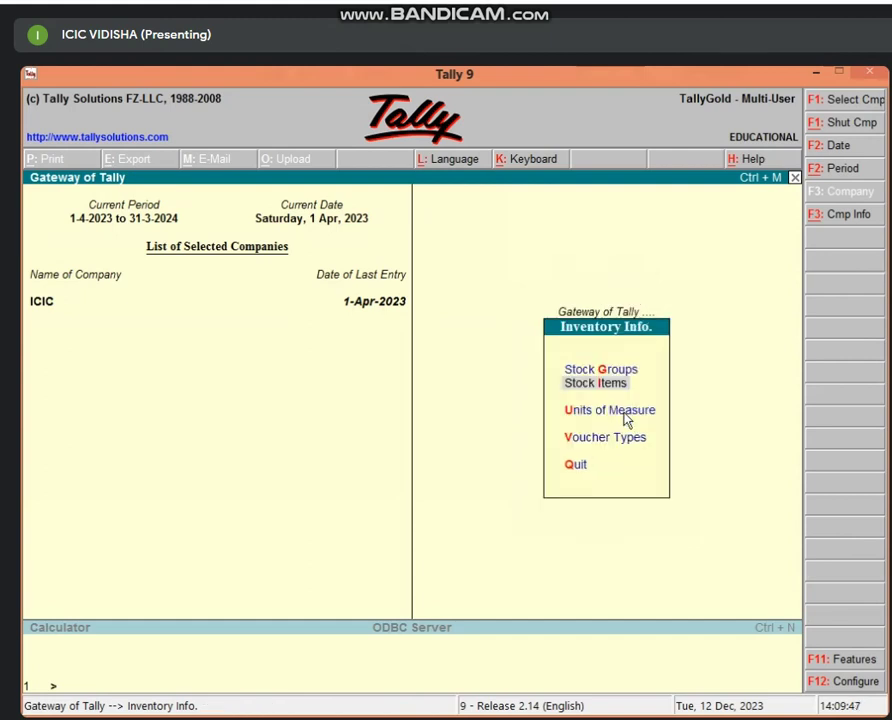
key(Escape)
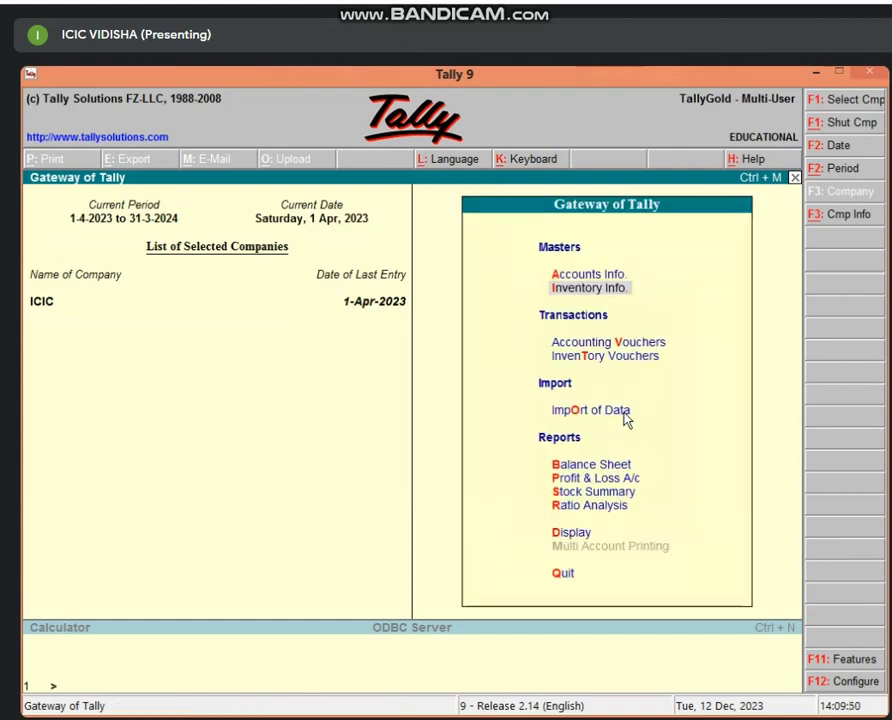
Create a stock group named MOBILE under Primary with no alias and non-additive quantities, save it and return to Inventory Info.
key(Return)
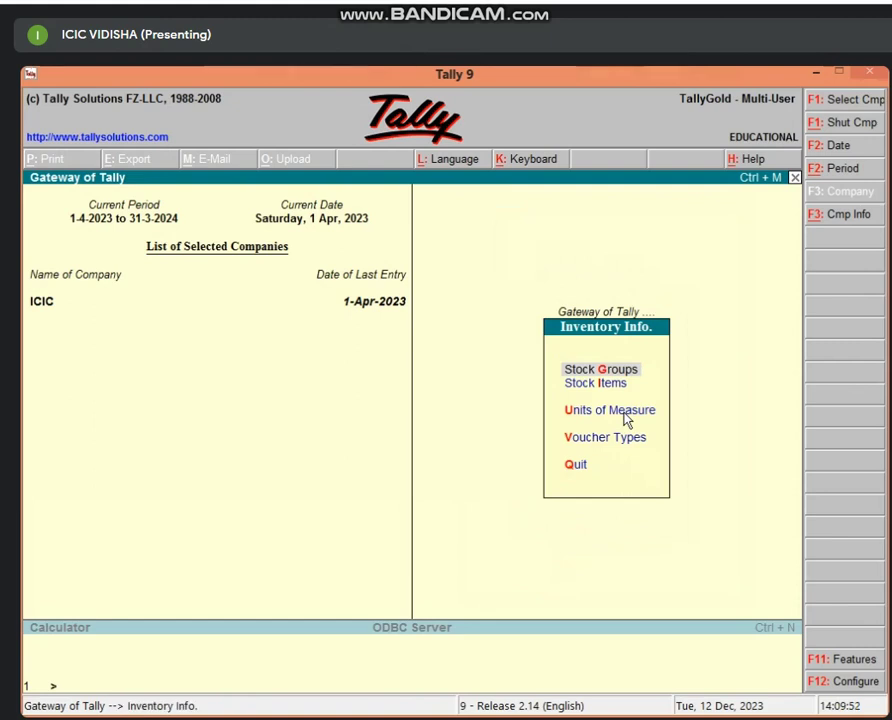
key(Return)
key(Return)
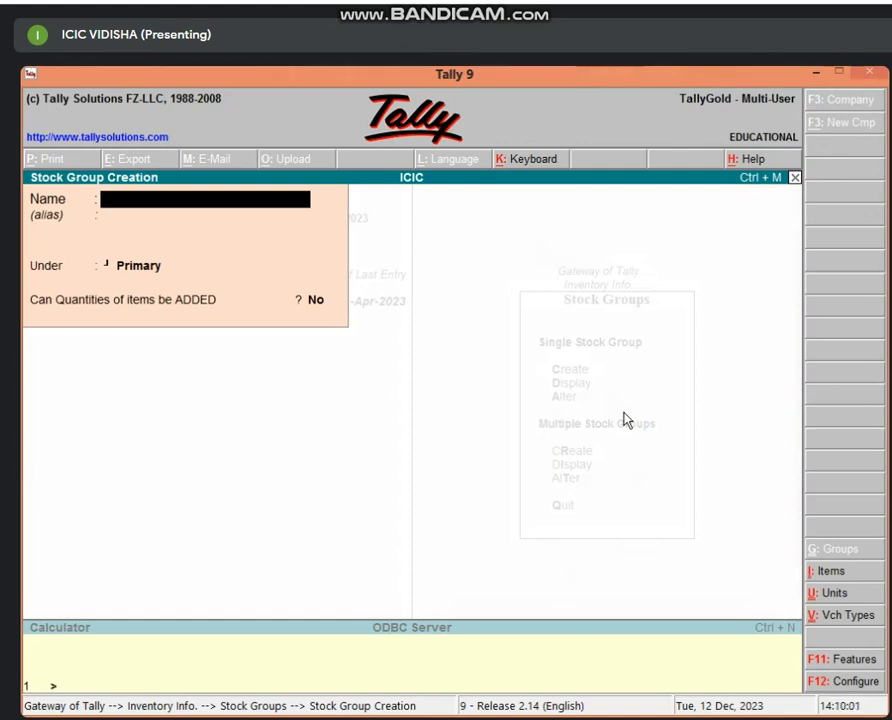
text(MOBILE)
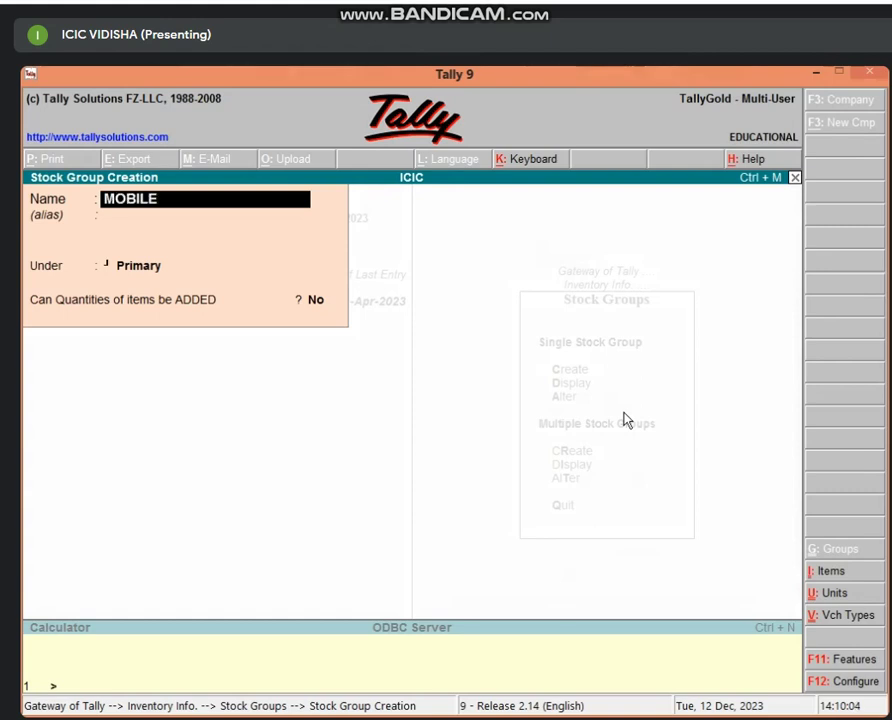
key(Return)
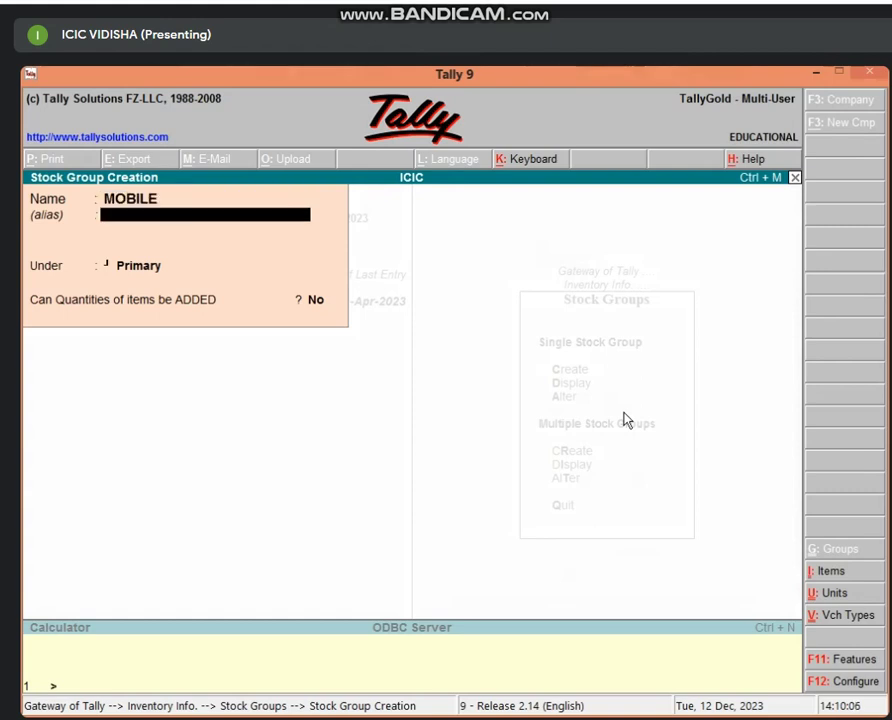
key(Return)
key(Return)
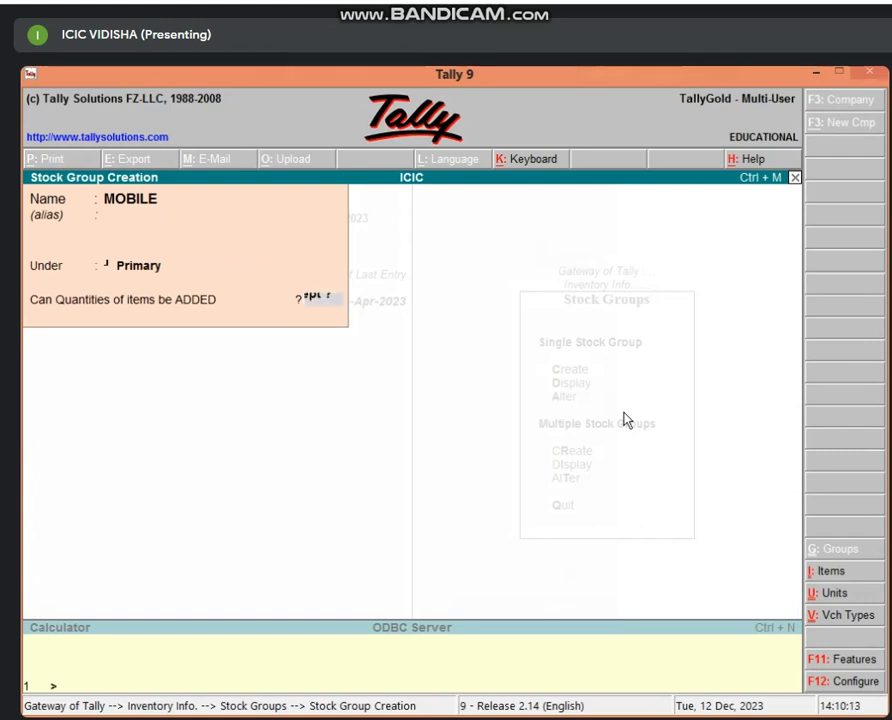
key(Return)
key(Return)
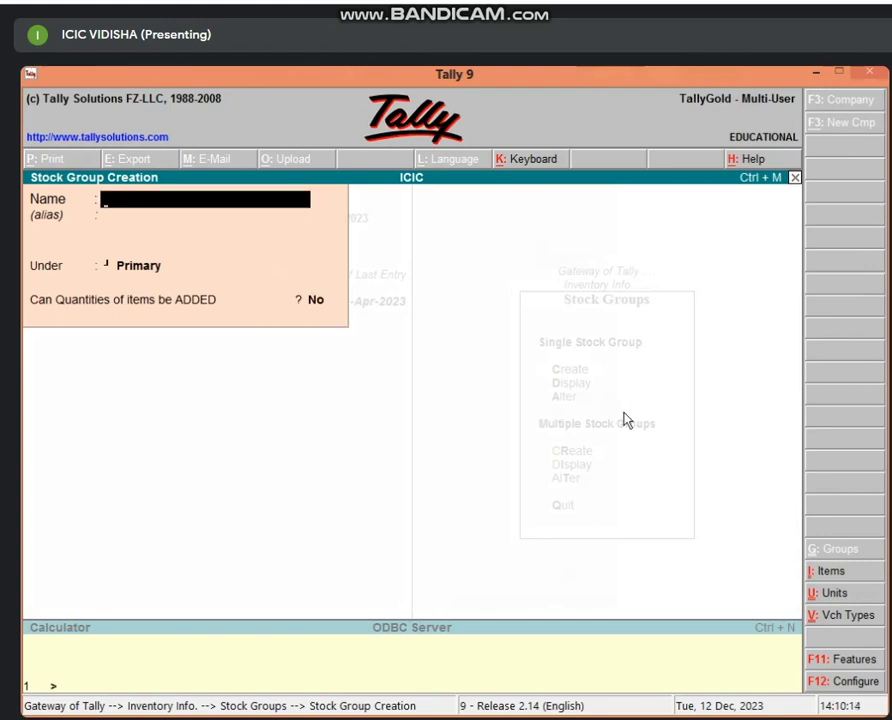
key(Escape)
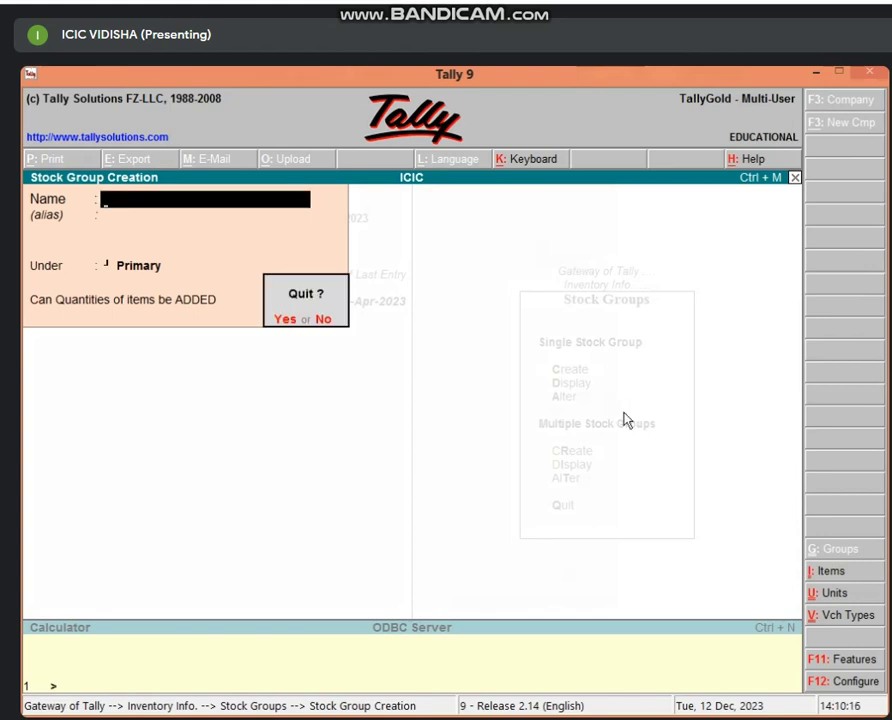
key(Return)
key(Escape)
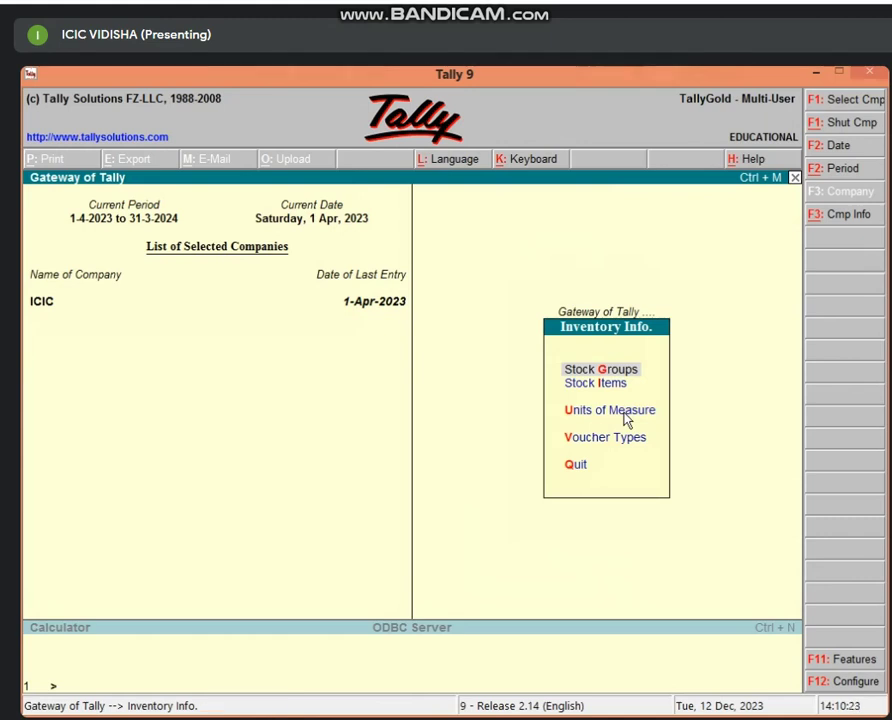
key(Down)
key(Down)
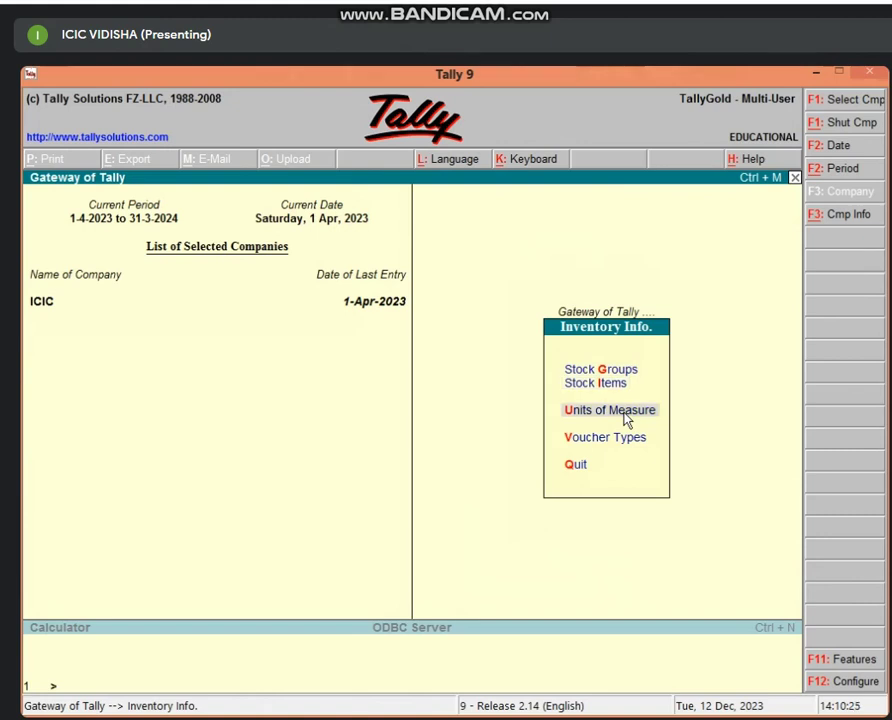
key(Escape)
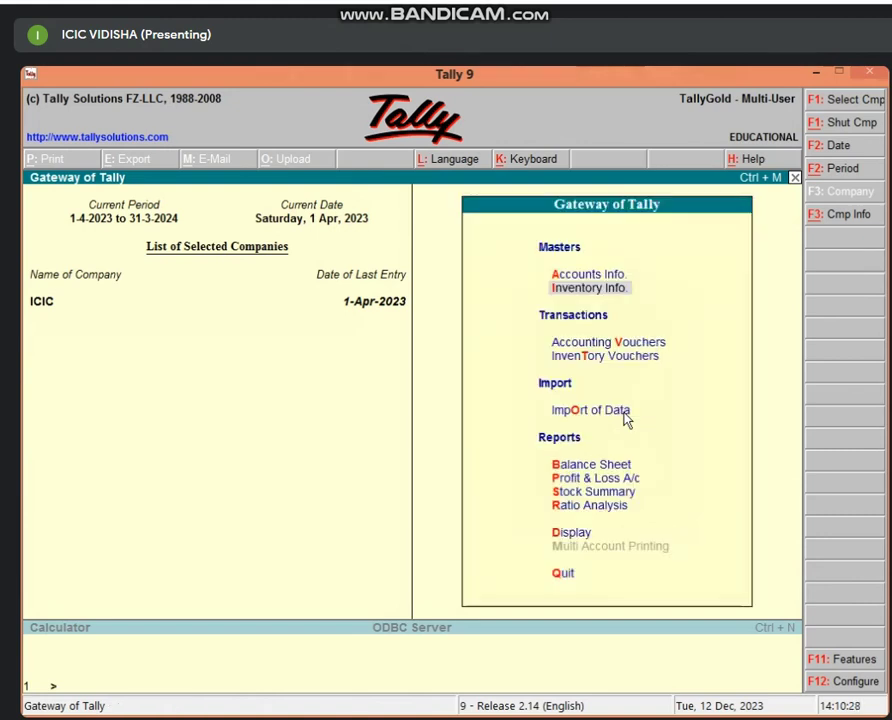
key(Down)
key(Up)
key(Return)
Create a simple unit of measure with symbol PCS, no formal name and 0 decimal places, save it and return to Inventory Info.
key(Down)
key(Down)
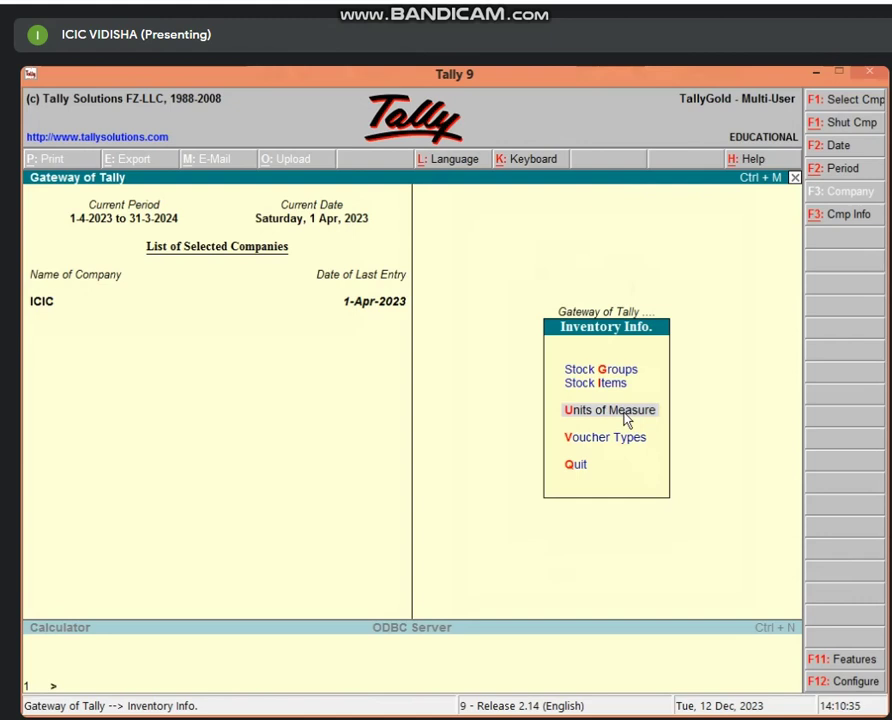
key(Return)
key(Return)
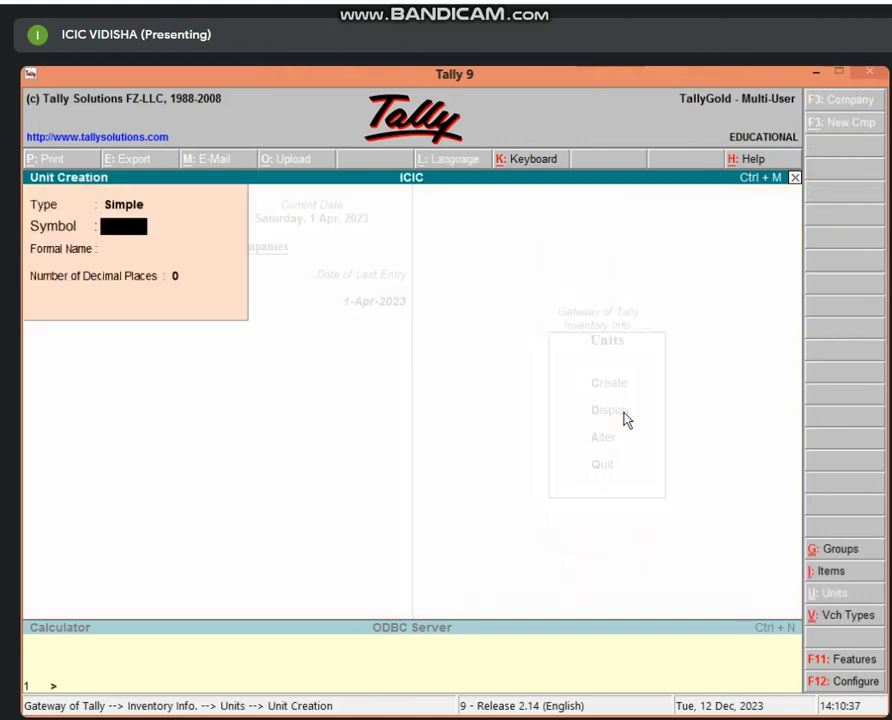
text(PCS)
key(Return)
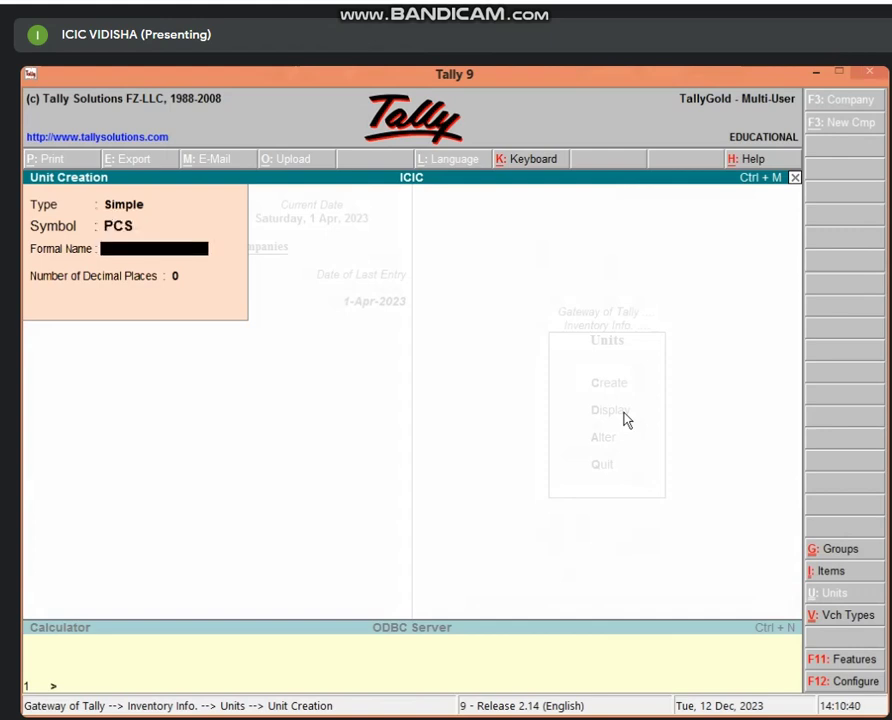
key(Return)
key(Return)
key(Return)
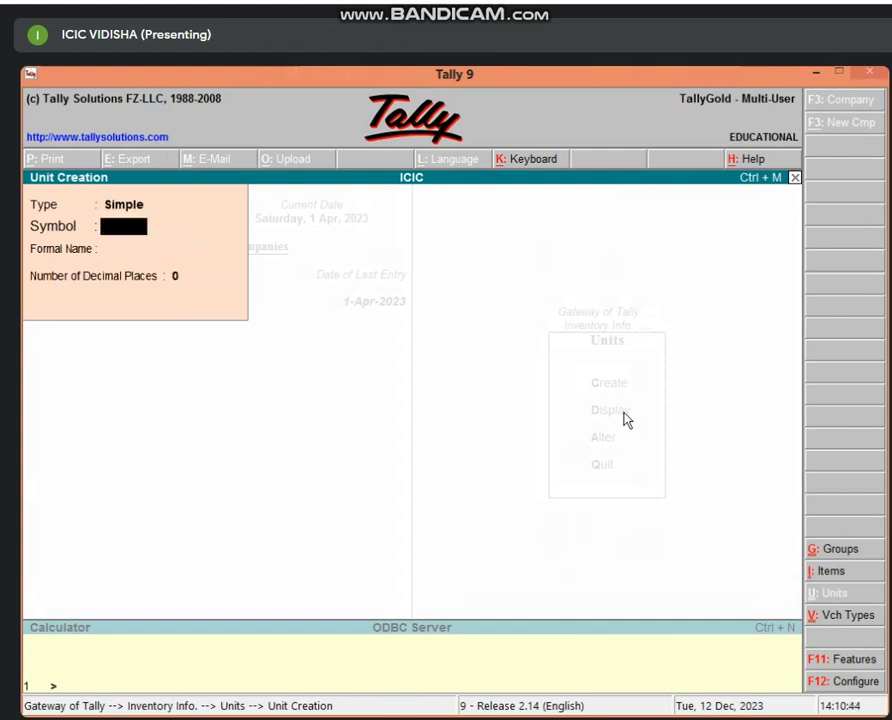
key(Escape)
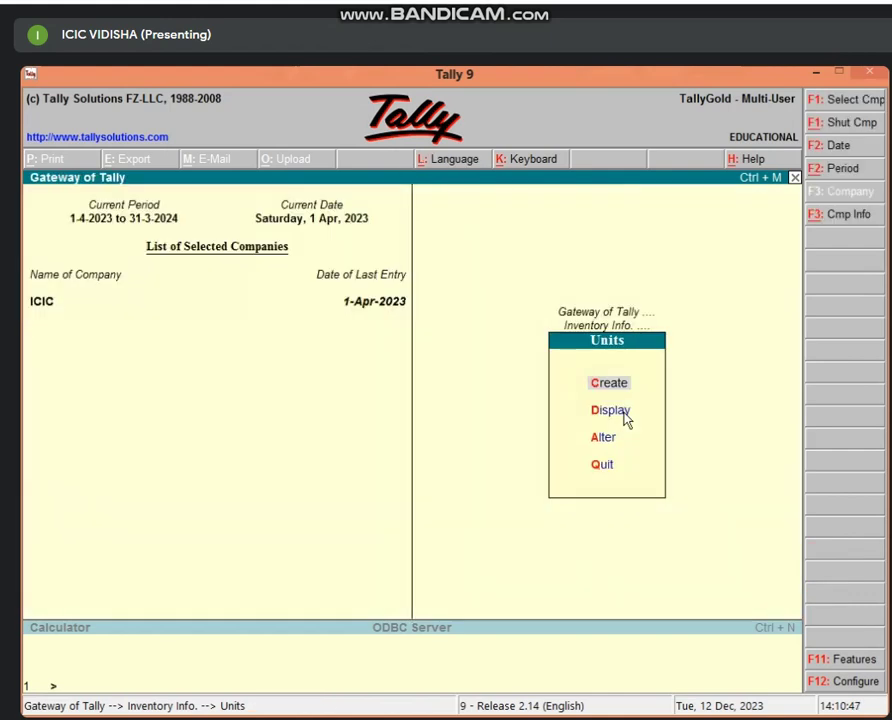
key(Escape)
Start a single stock item named OPPO with no alias.
key(Up)
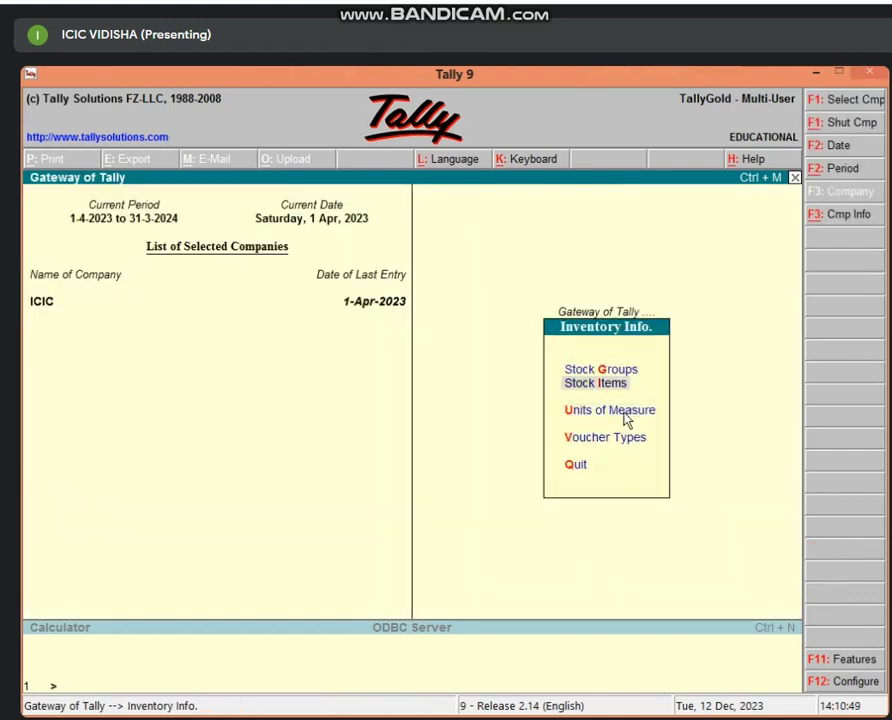
key(Return)
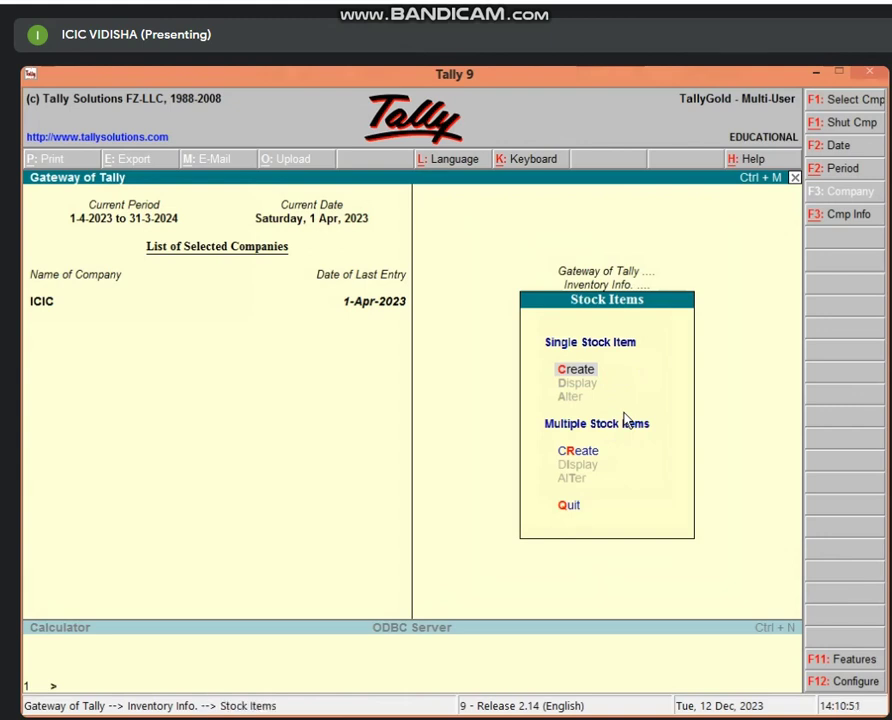
key(Return)
text(OPPO)
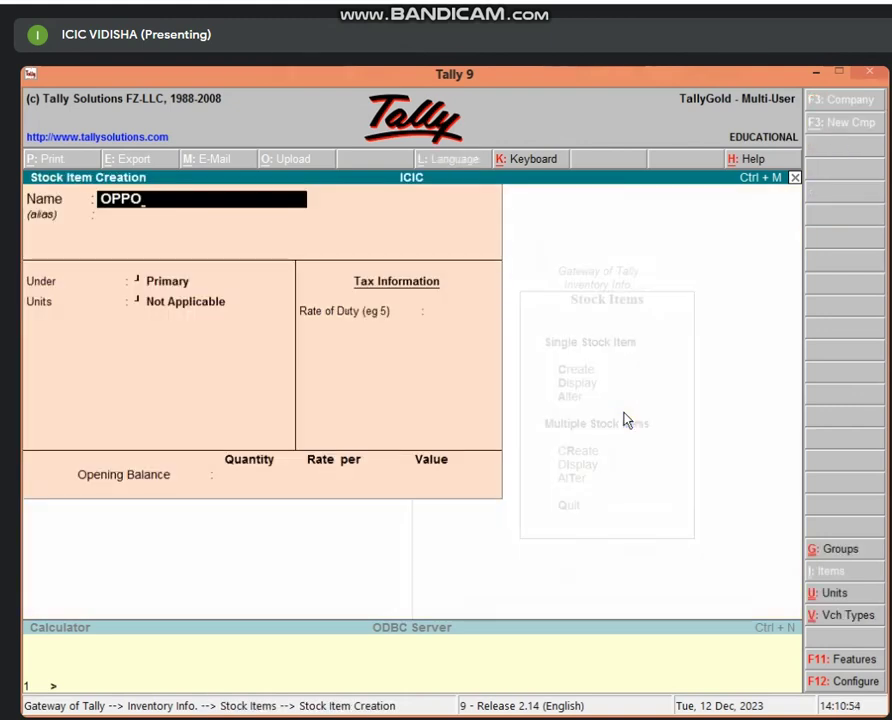
key(Return)
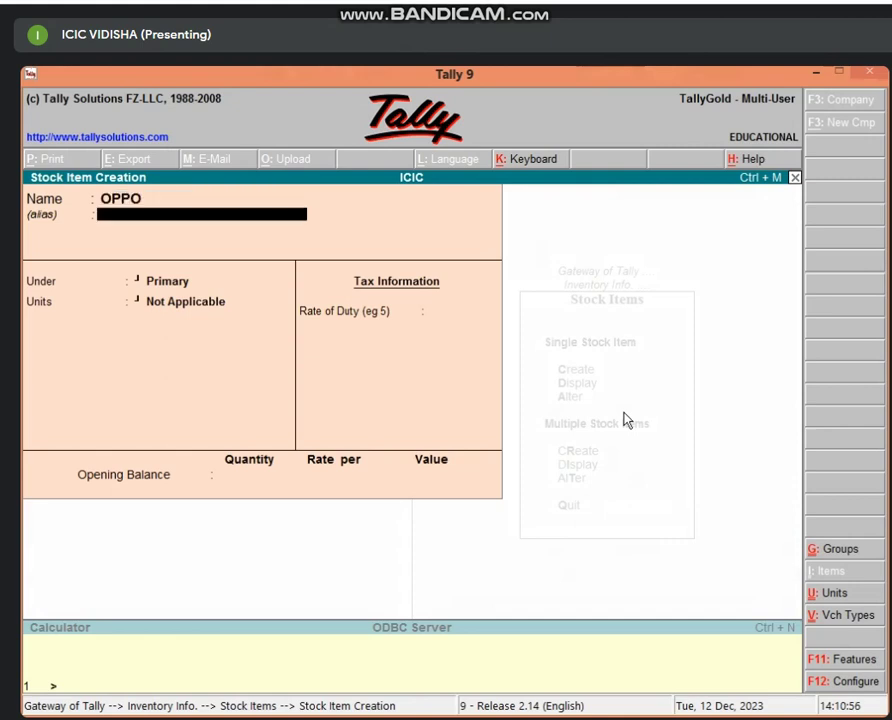
key(Return)
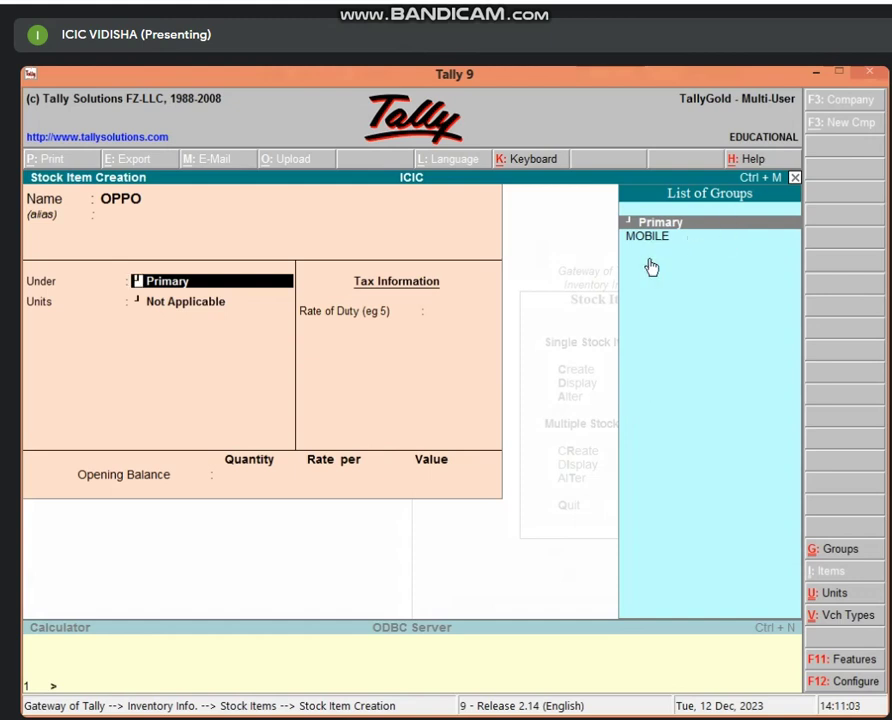
key(Down)
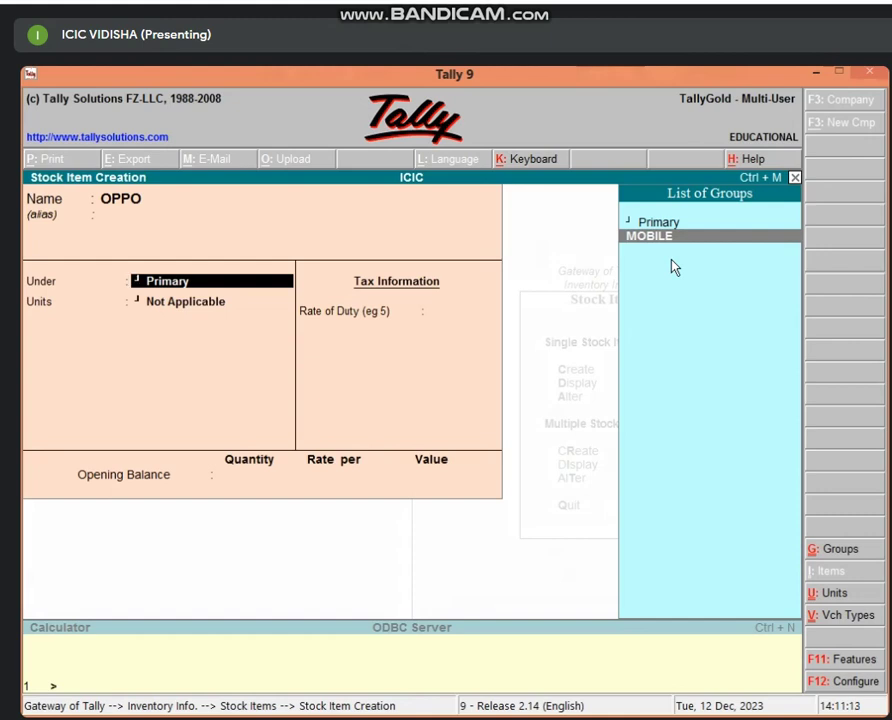
key(alt+c)
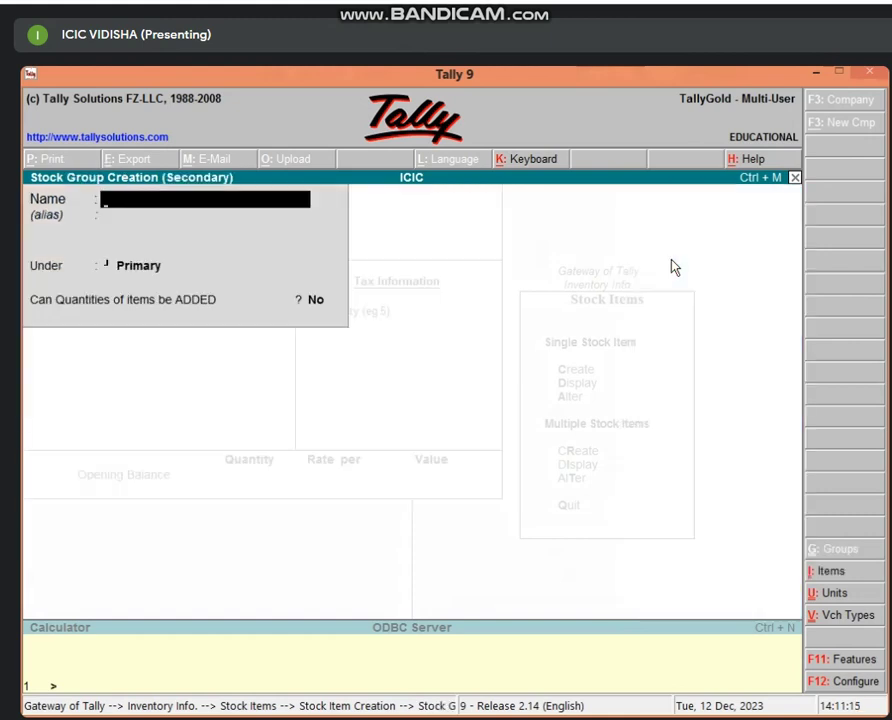
key(Escape)
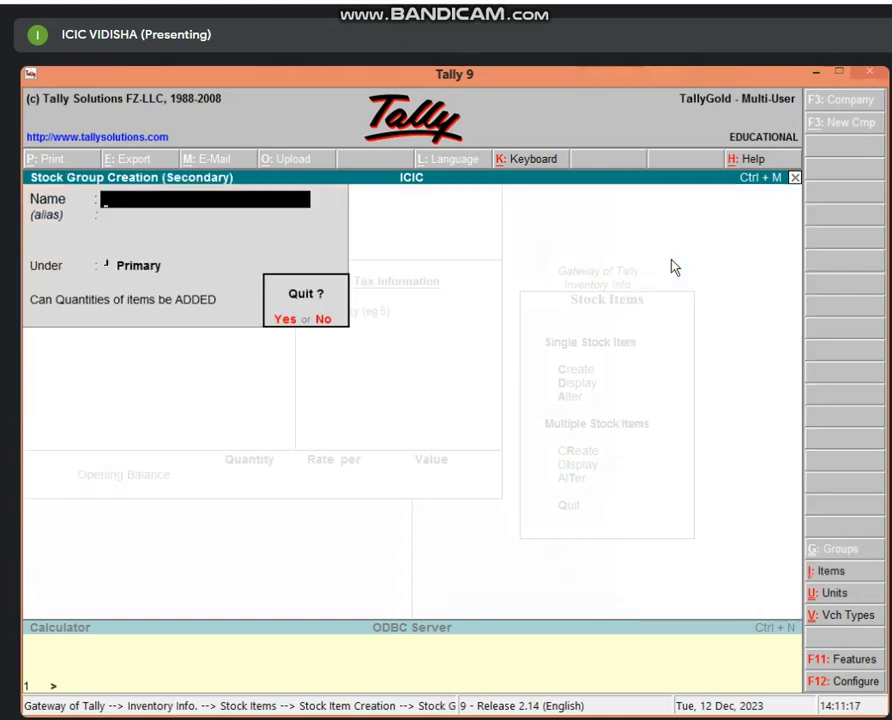
text(y)
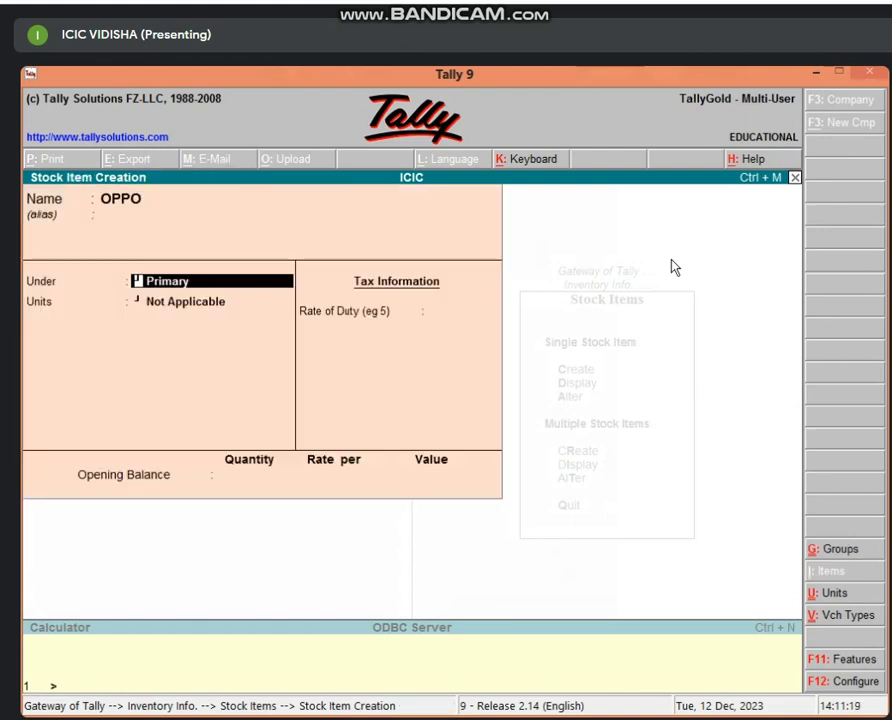
Place the OPPO item under the MOBILE group with unit PCS, leave the duty rate and opening balance empty, and save it.
text(M)
key(Return)
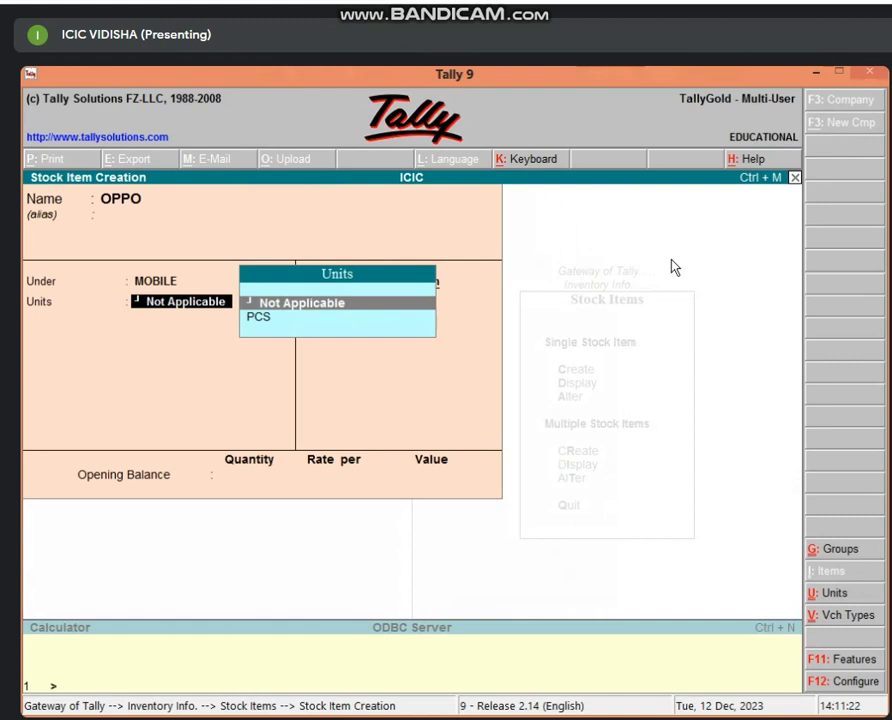
key(Down)
key(Return)
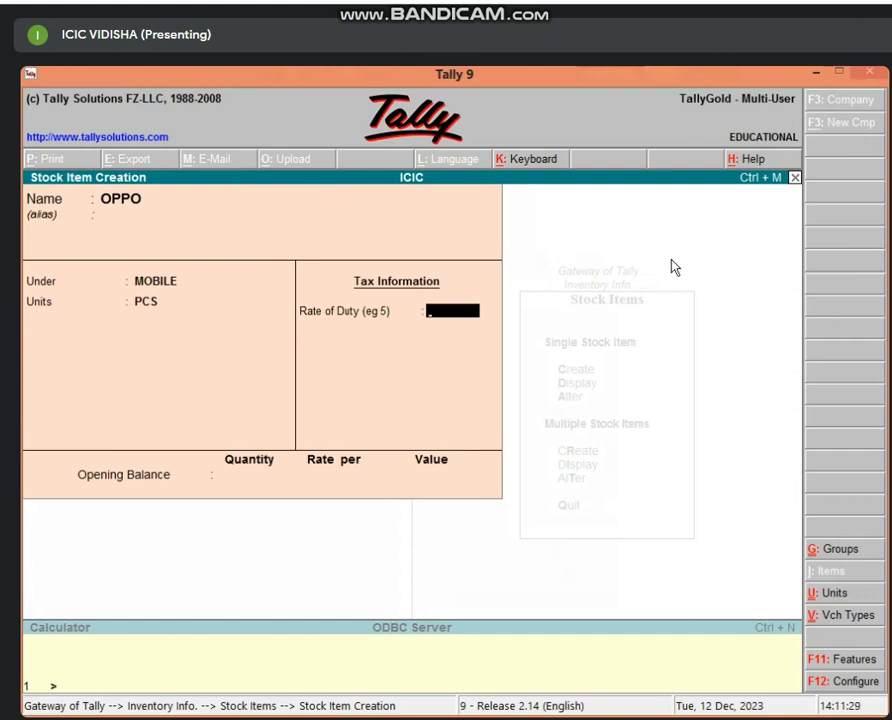
key(Return)
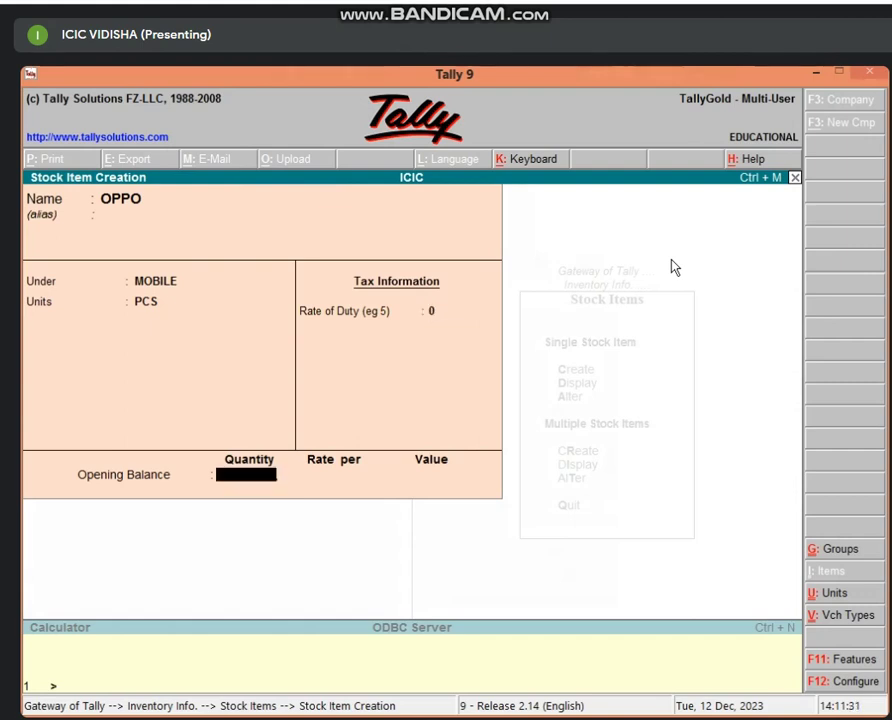
key(Return)
key(Return)
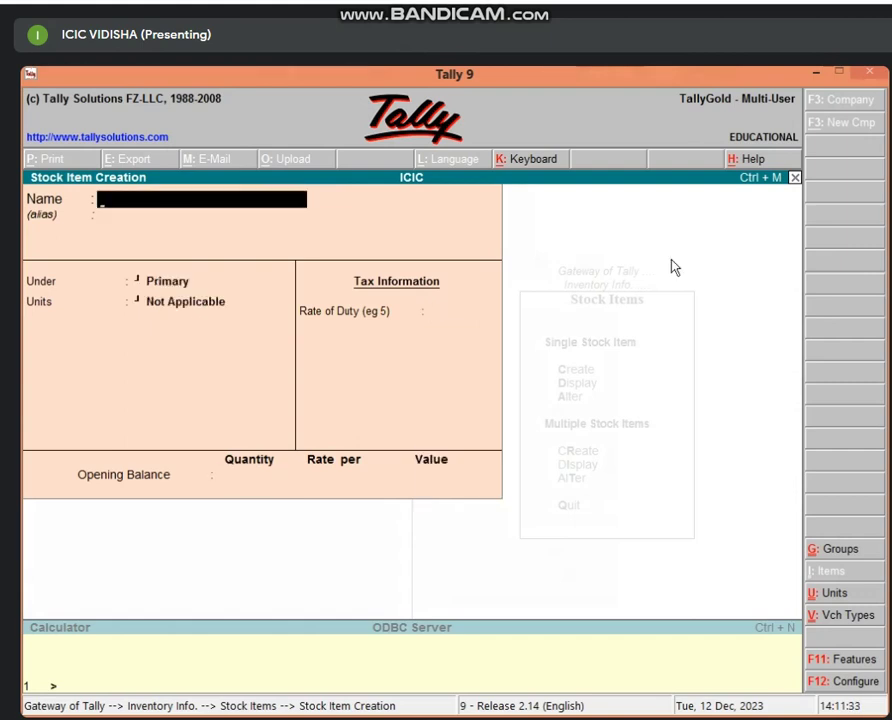
Create a stock item named SAMSUNG under MOBILE with unit PCS, without alias, duty rate or opening balance, and save it.
text(SAMSUNG)
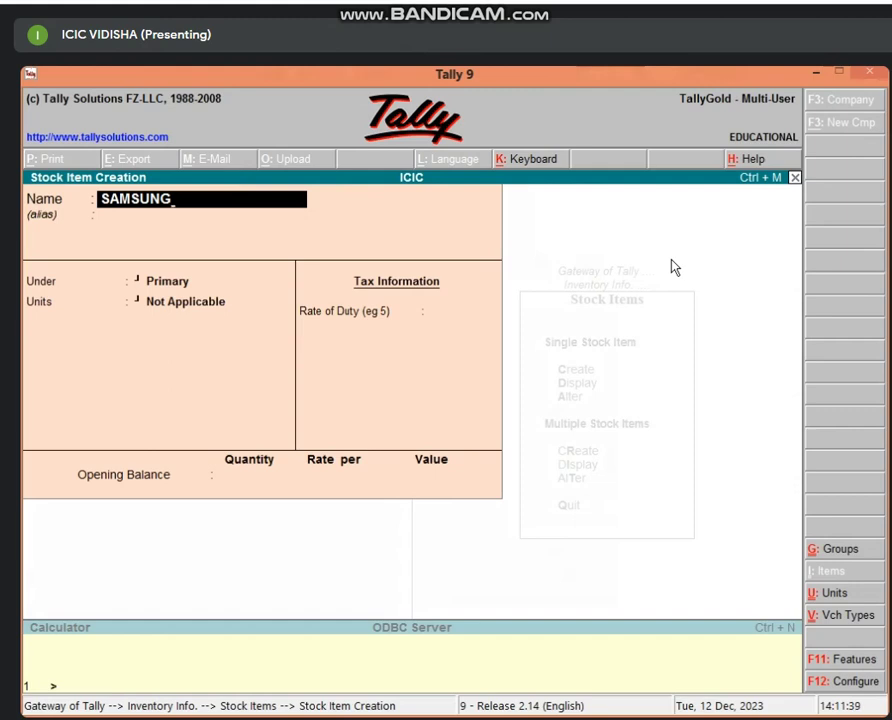
key(Return)
key(Return)
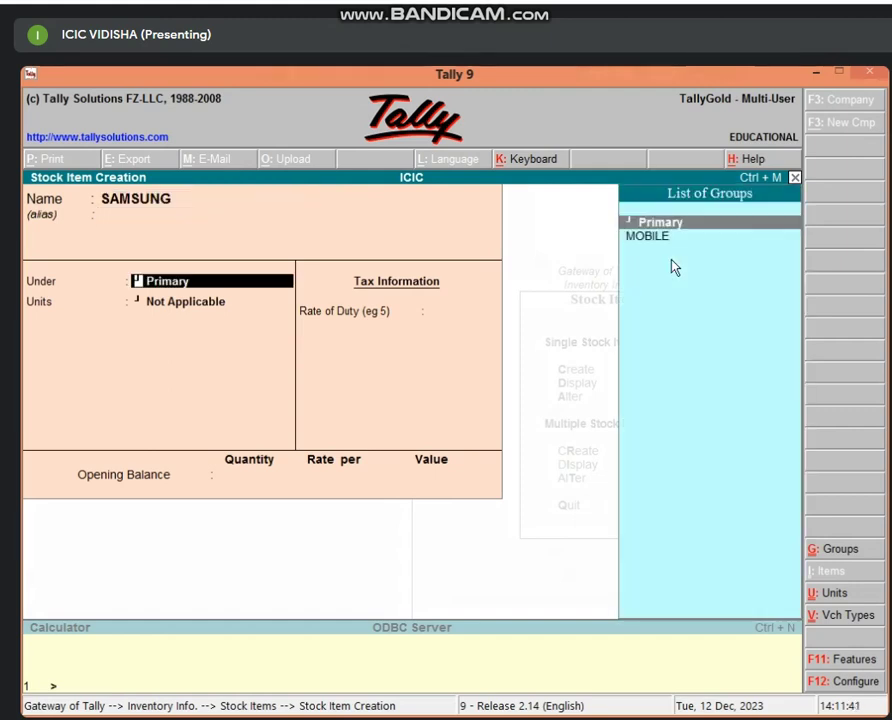
key(Down)
key(Return)
key(Down)
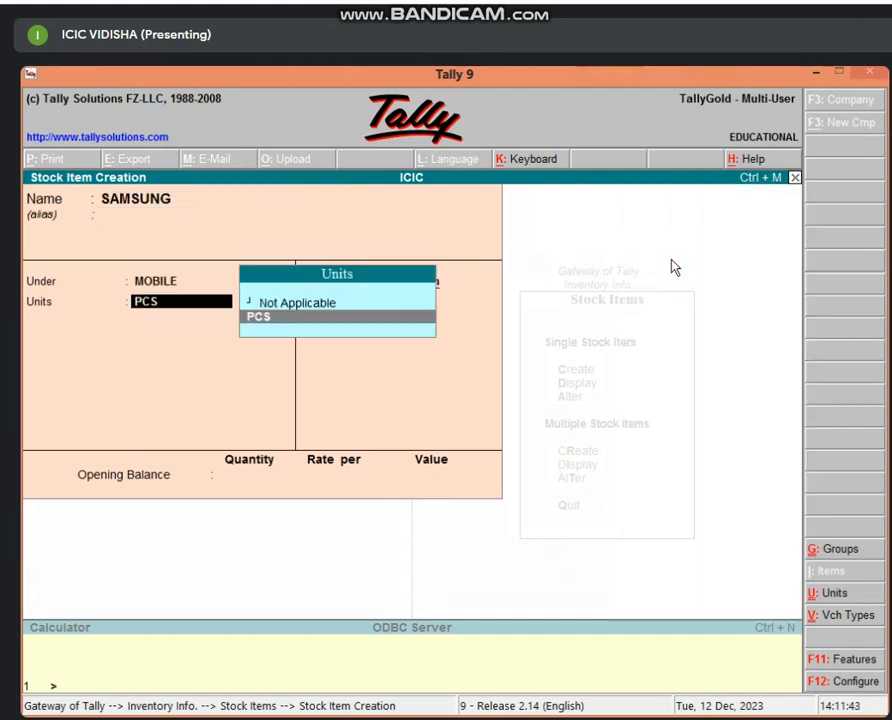
key(Return)
key(Return)
key(Return)
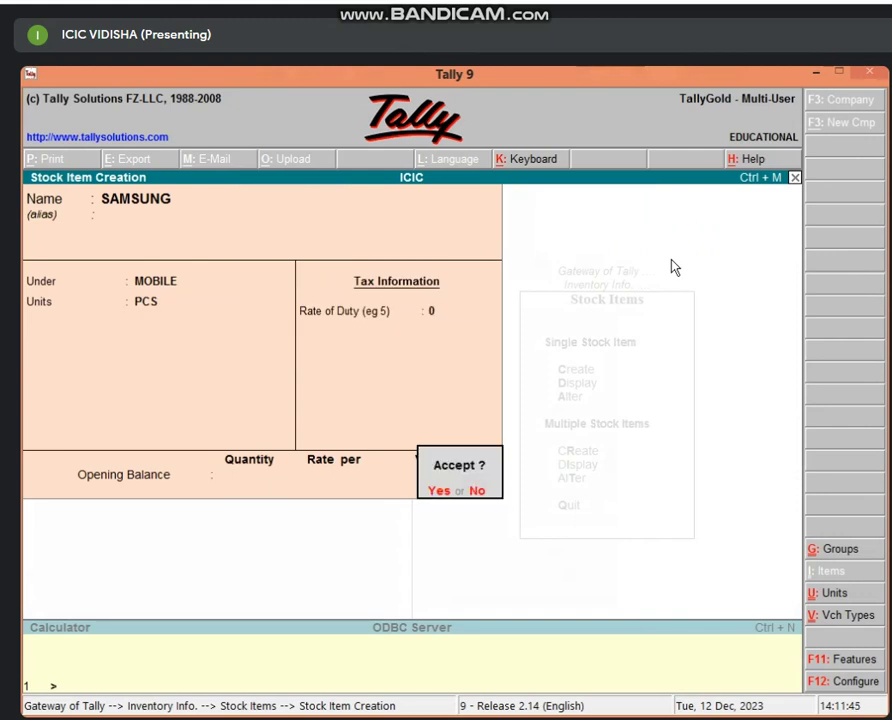
key(Return)
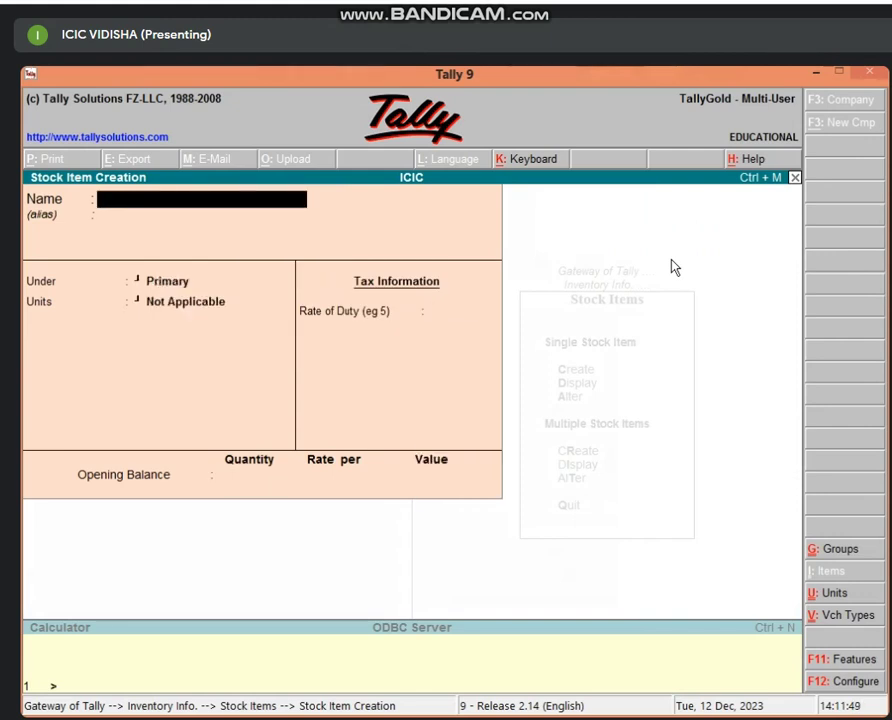
Leave stock item creation for the Gateway of Tally and open accounting voucher creation.
key(Escape)
key(Return)
key(Escape)
key(Escape)
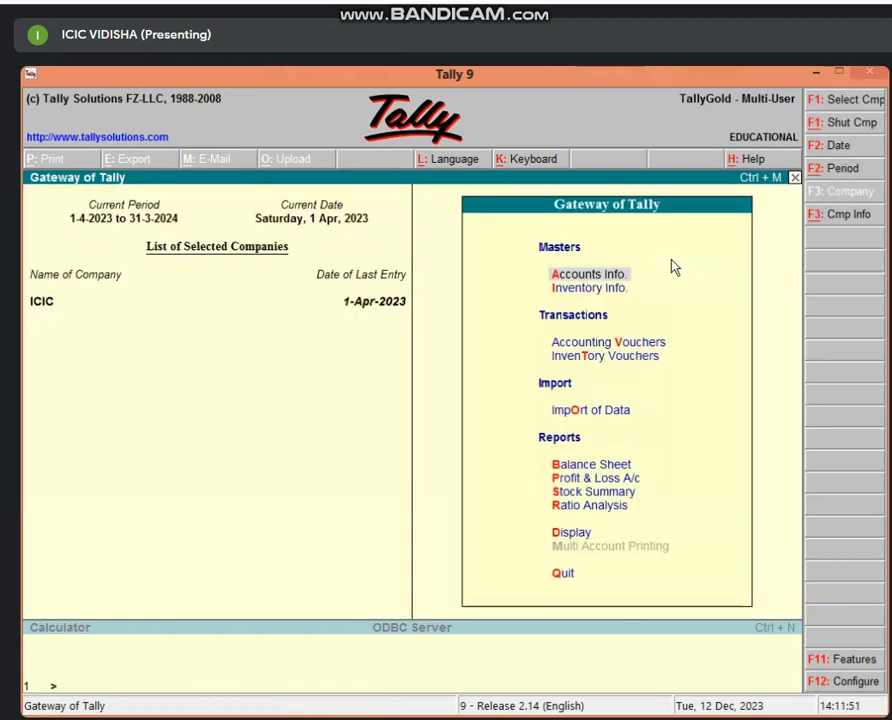
key(v)
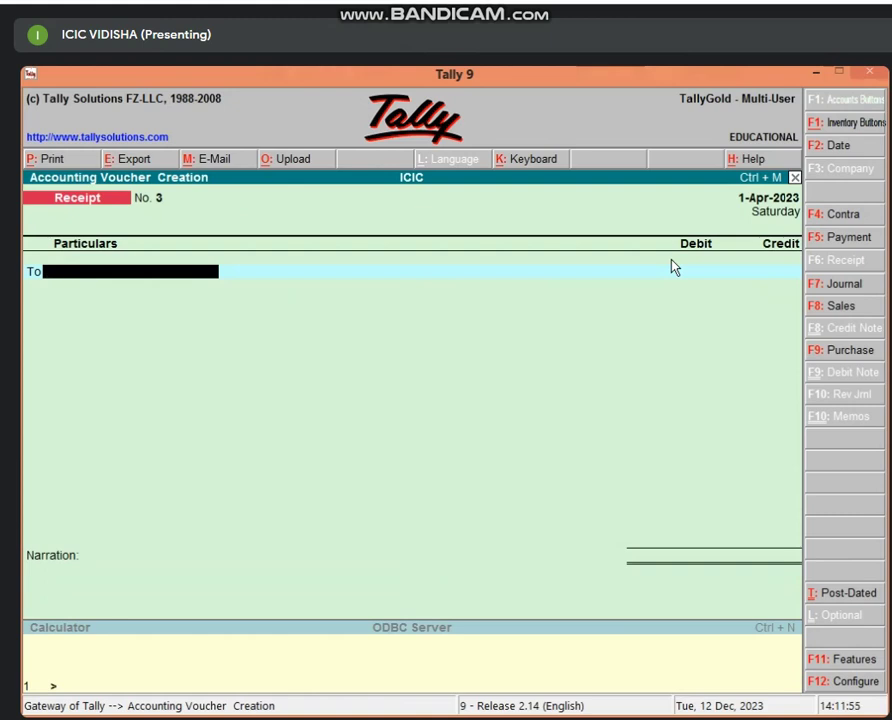
Start a purchase voucher without a reference, with Cash as party, default supplier details, and PURCHASE A/C as purchase ledger.
key(F9)
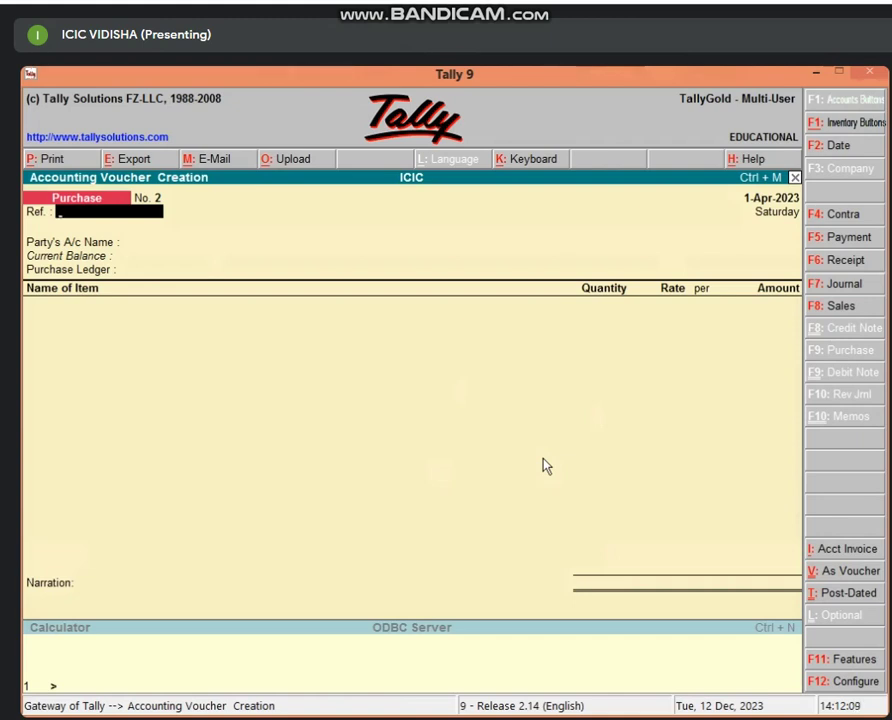
key(Return)
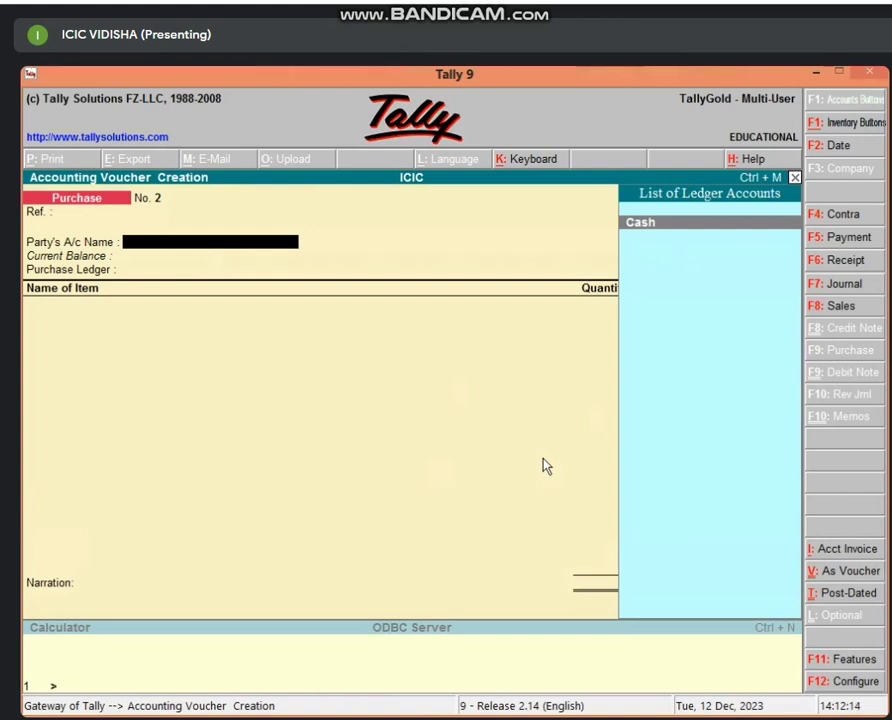
key(Return)
key(Return)
key(Return)
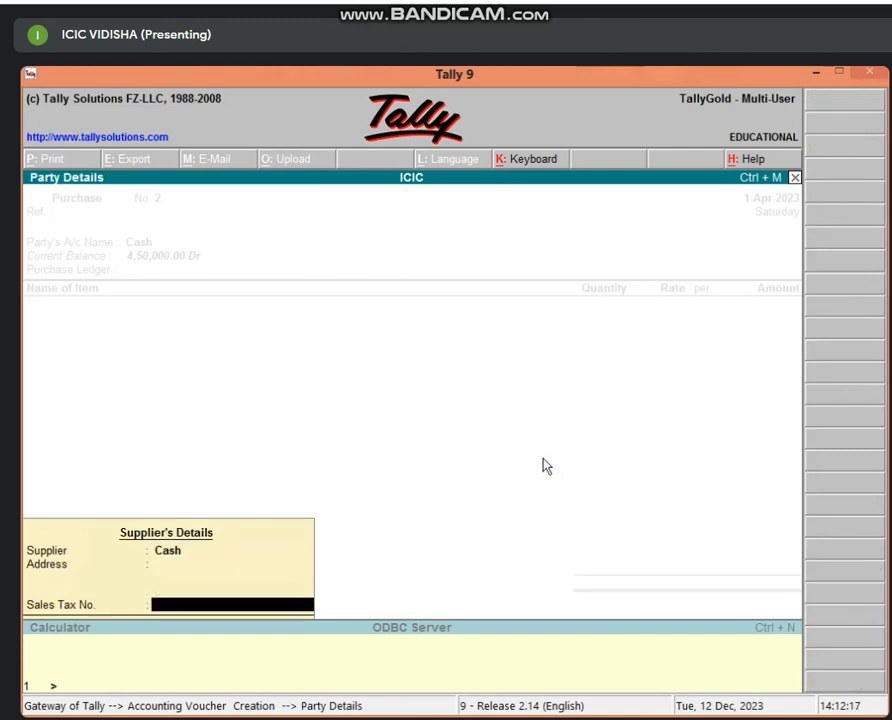
key(Return)
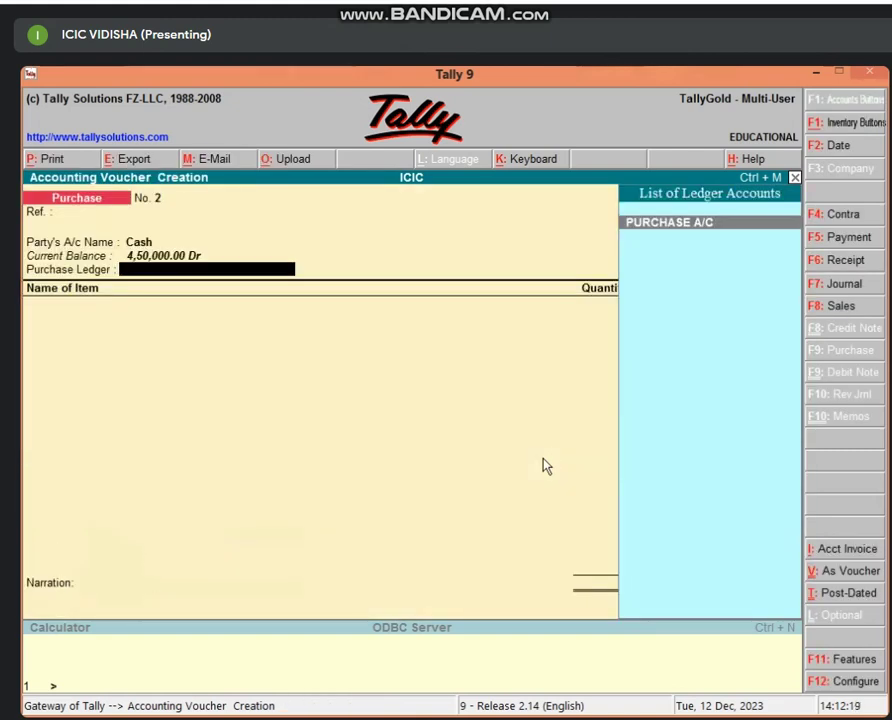
key(Return)
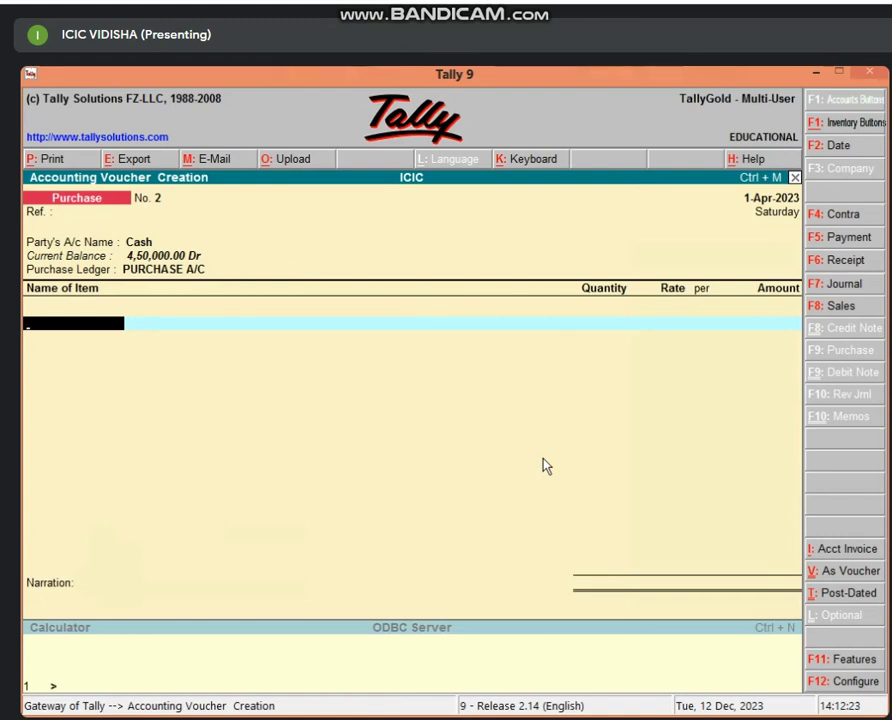
Add the OPPO item to the purchase voucher with a quantity of 4 PCS at a rate of 20000 per PCS.
text(OP)
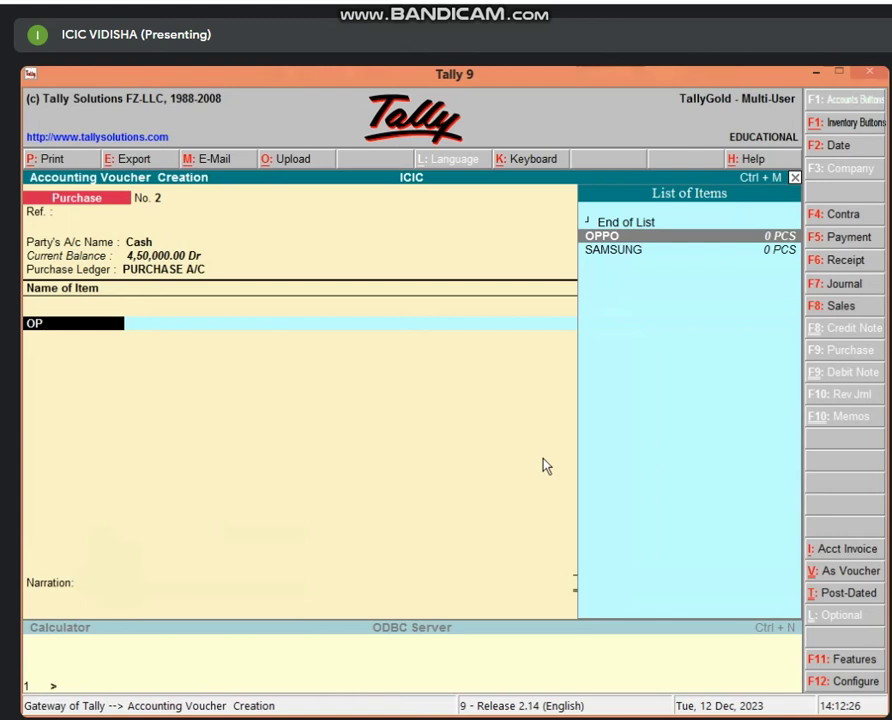
key(Return)
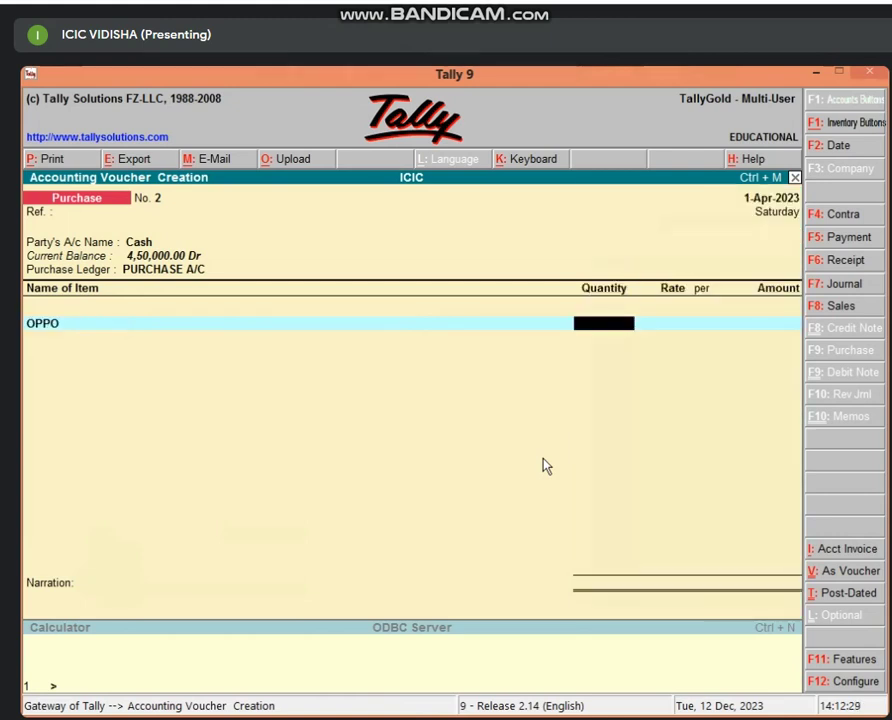
text(4)
key(Return)
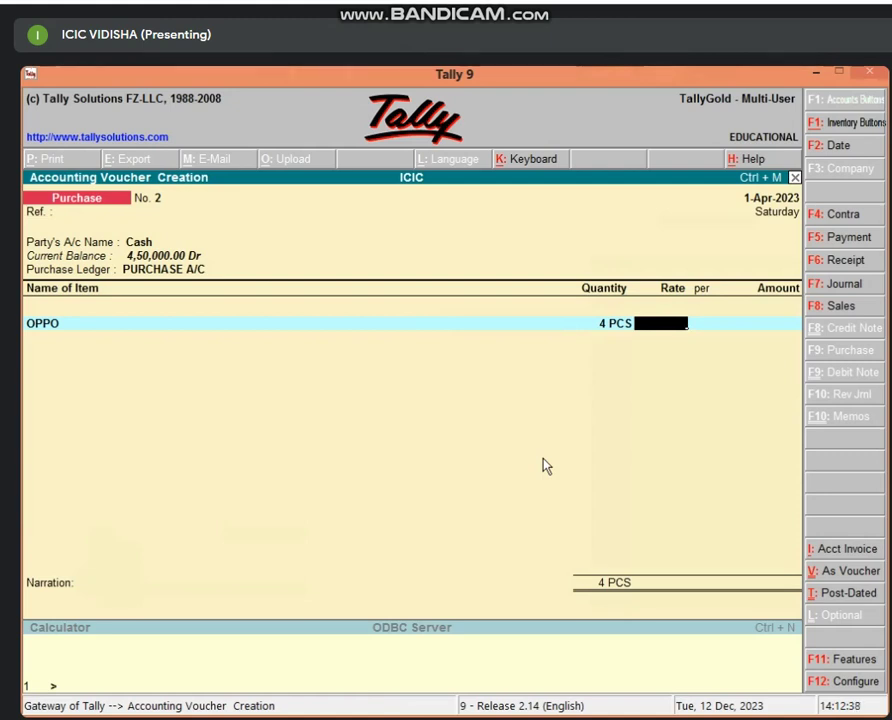
text(20000)
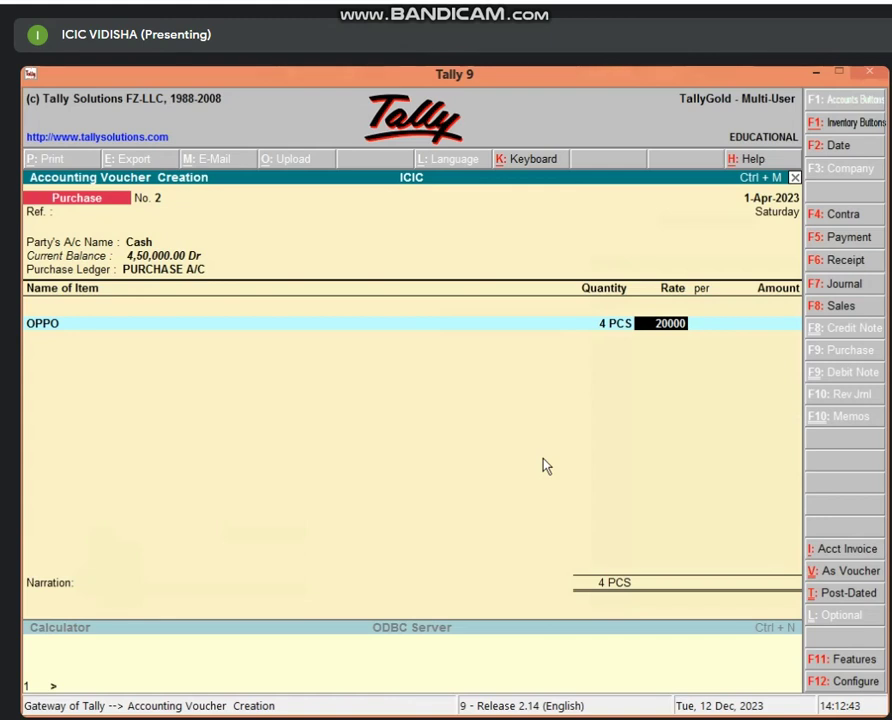
key(Return)
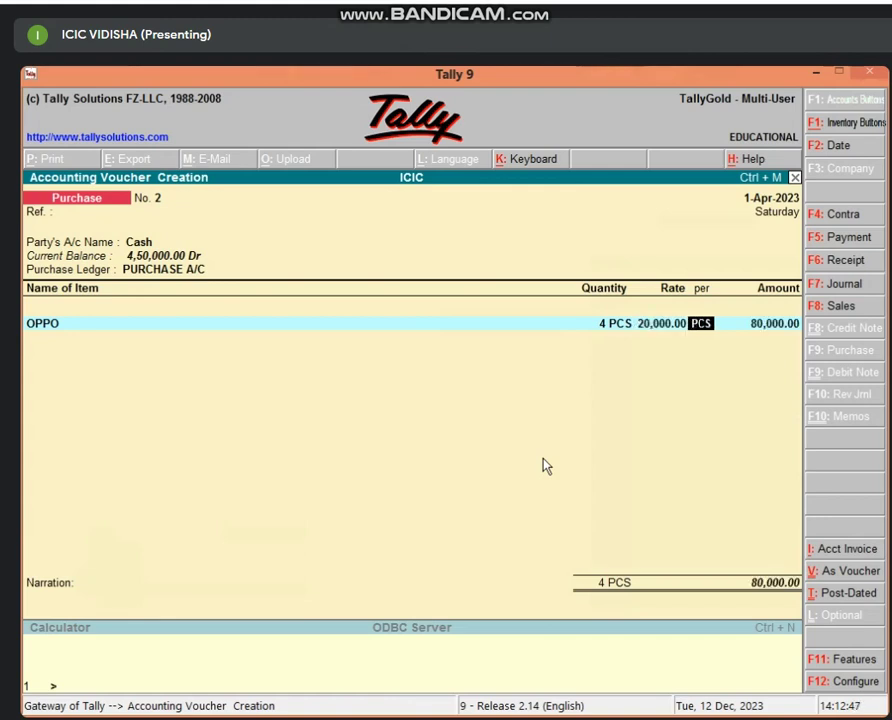
key(Return)
key(Return)
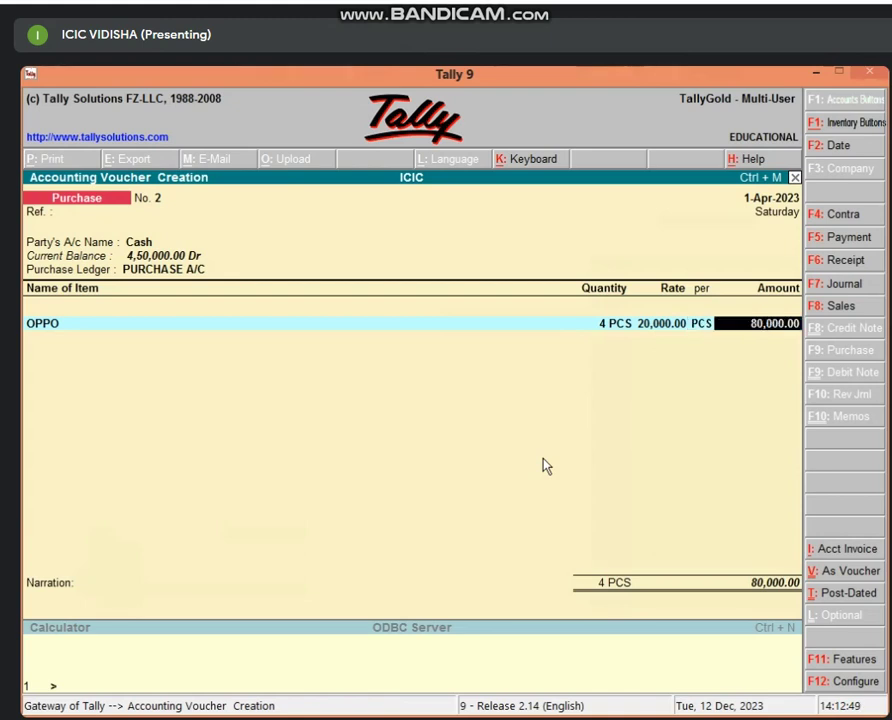
Add the SAMSUNG item to the purchase voucher with a quantity of 5 PCS at a rate of 25000 per PCS.
text(SA)
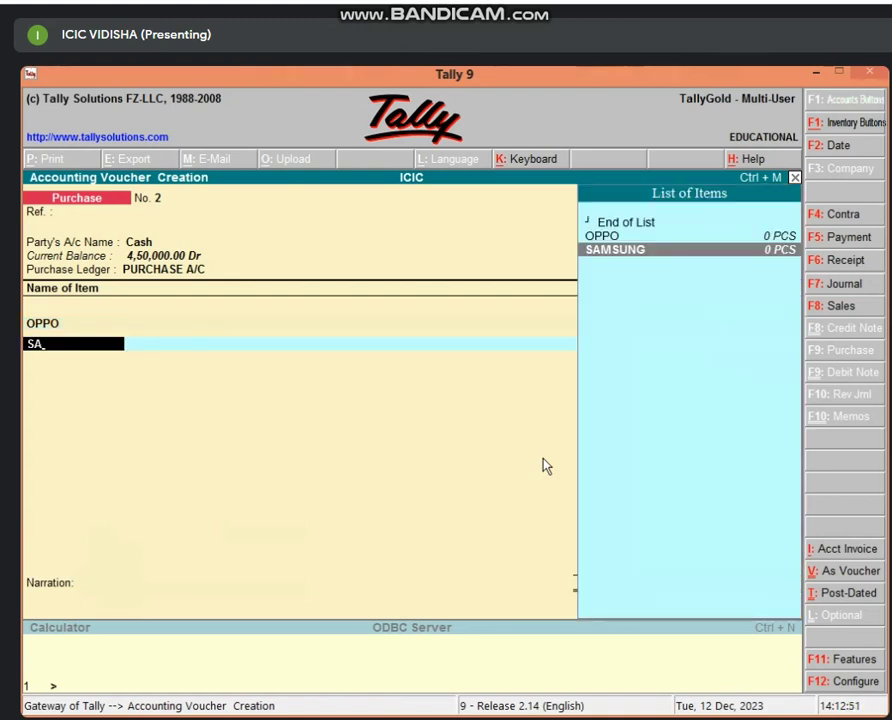
key(Return)
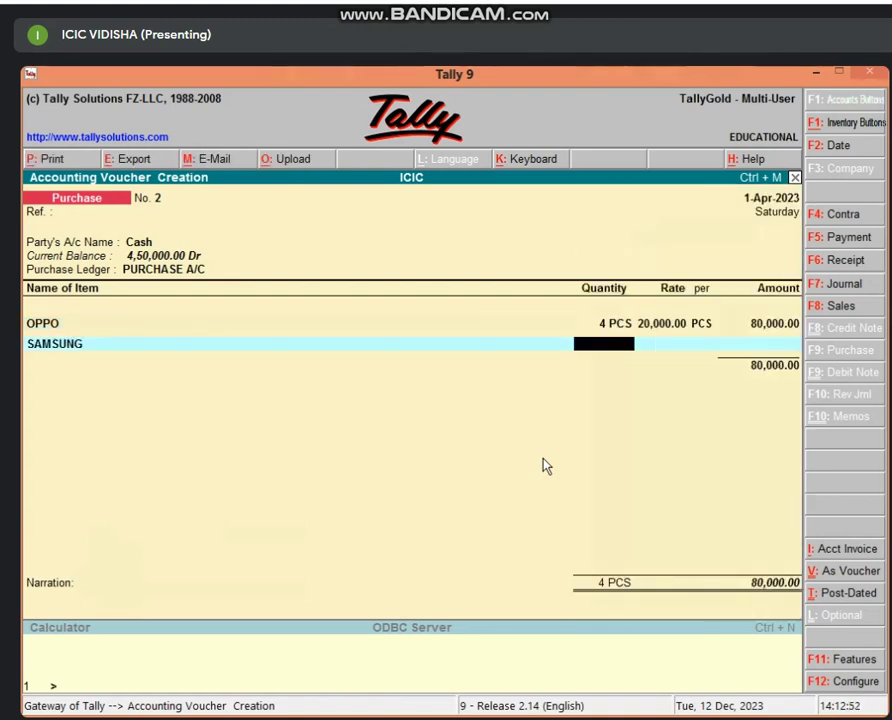
text(5)
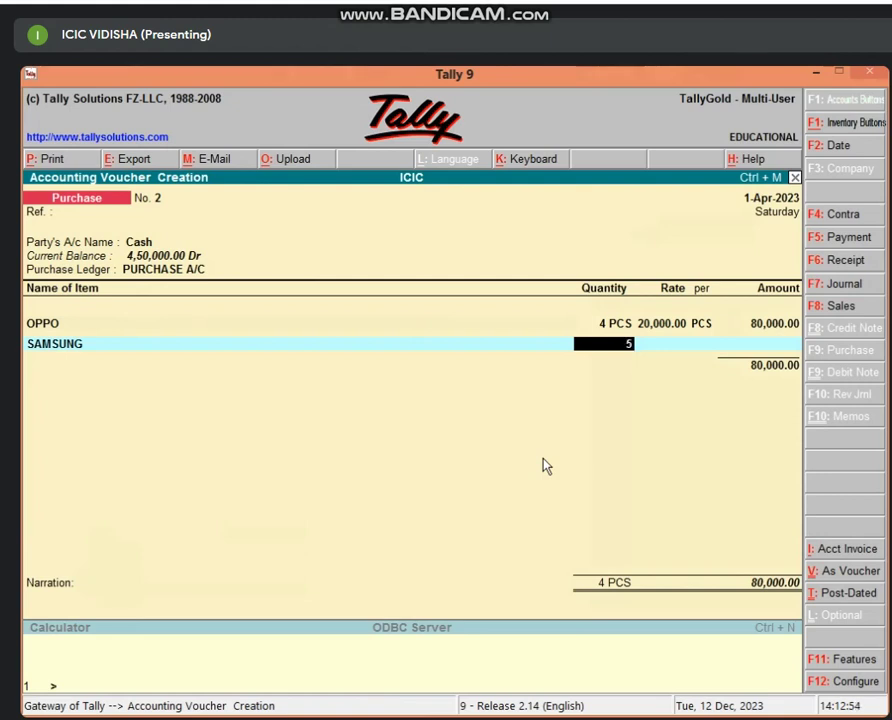
key(Return)
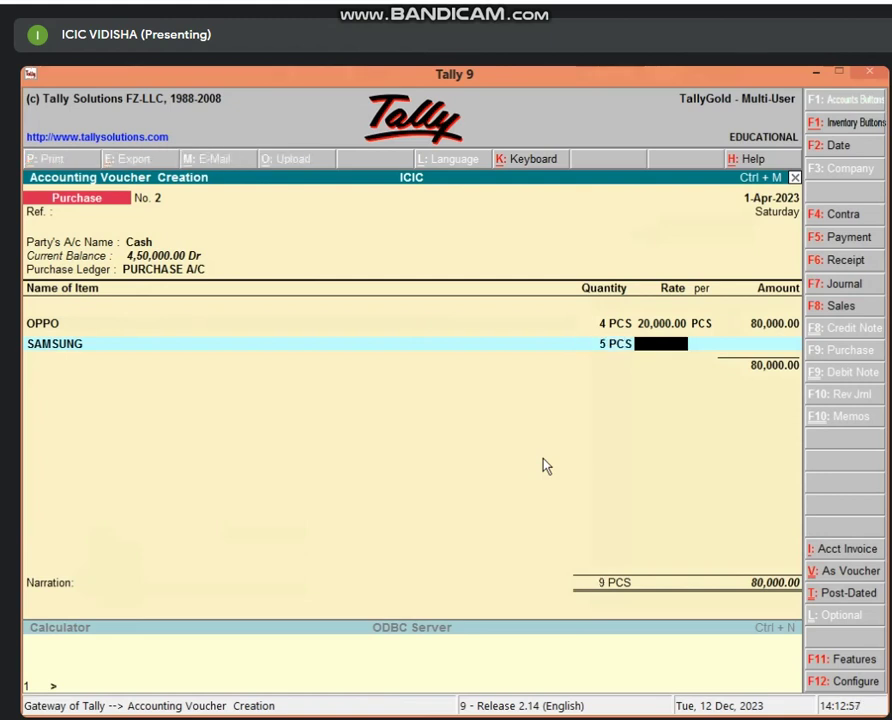
text(25000)
key(Return)
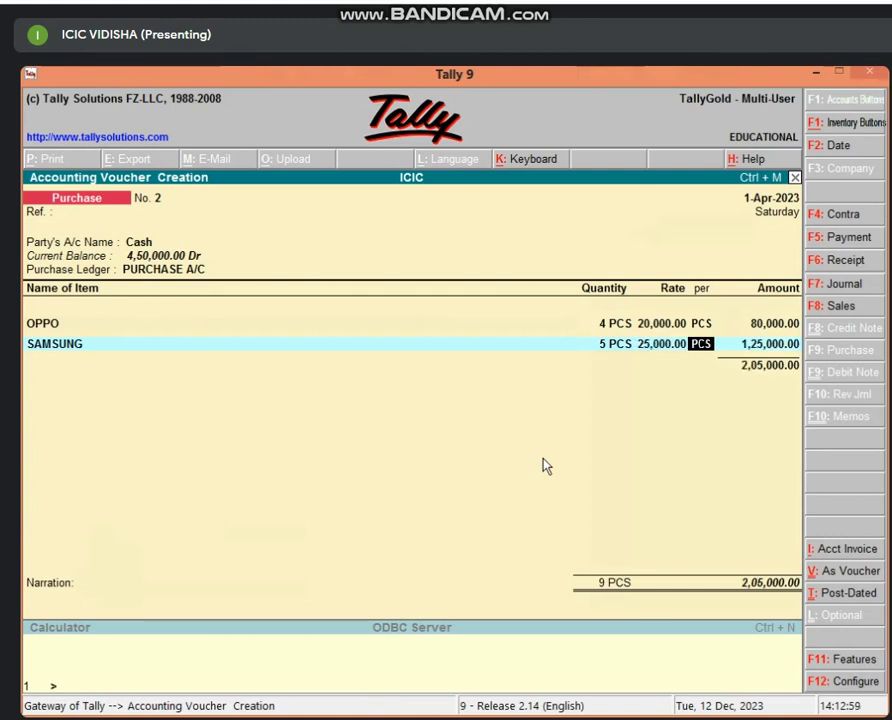
key(Return)
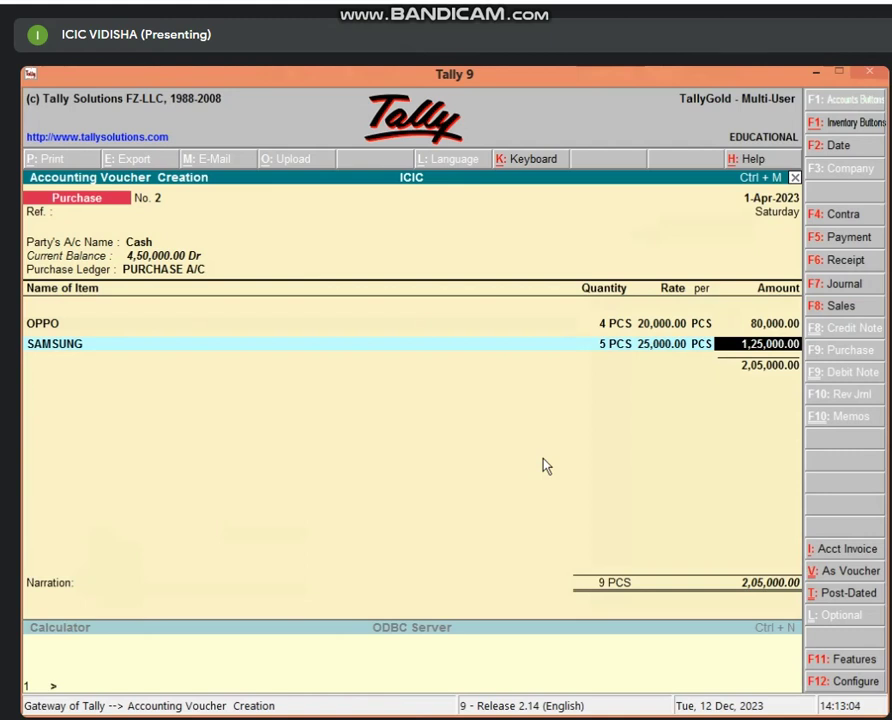
key(Return)
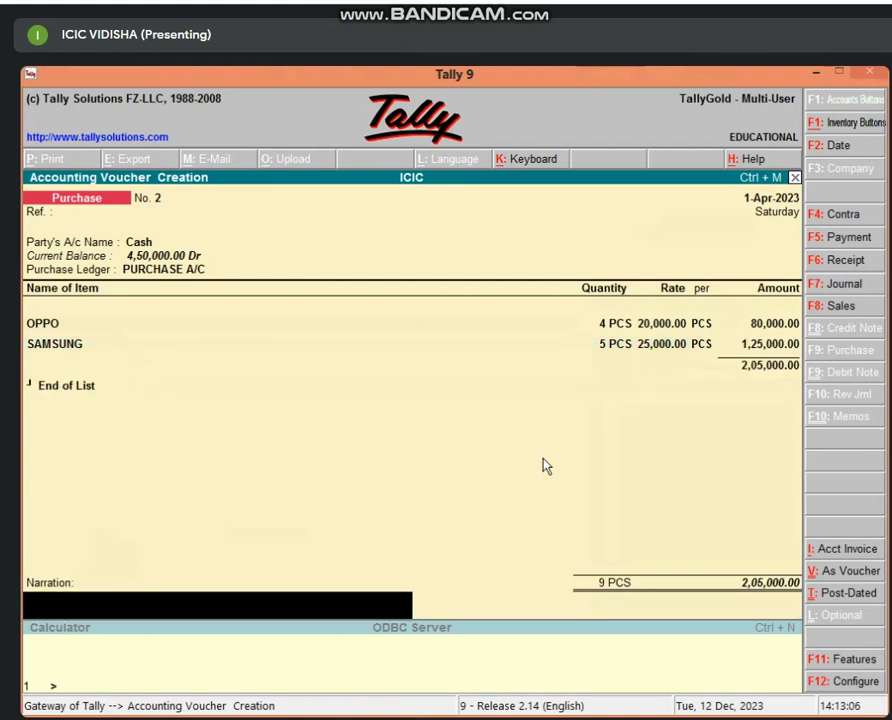
Leave the narration empty and save the purchase voucher.
key(Return)
key(Return)
key(Return)
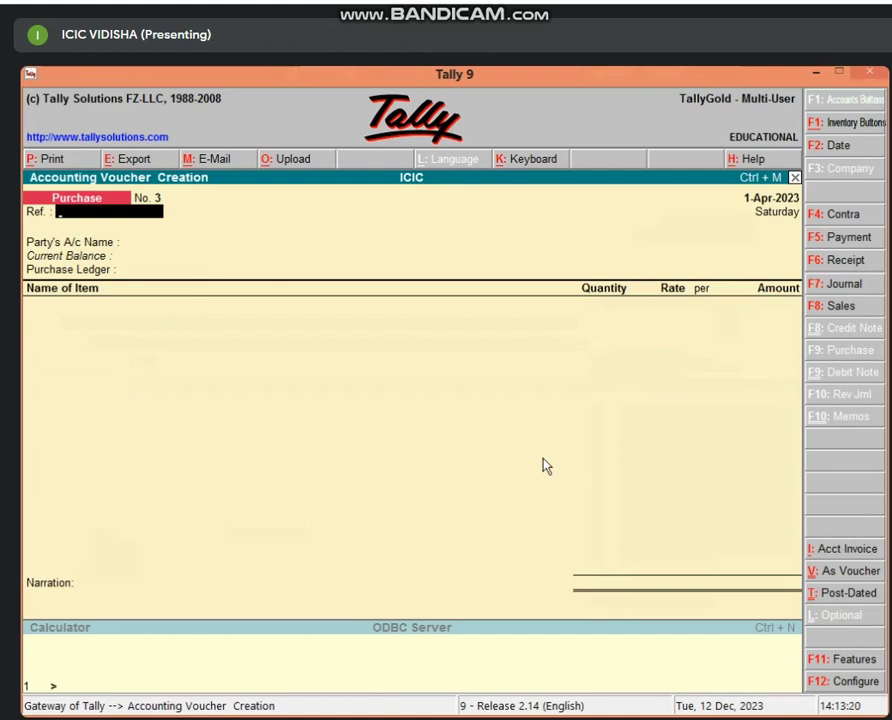
Start a sales entry in voucher mode instead of invoice mode, without a reference, and choose Cash as the debit ledger.
key(F8)
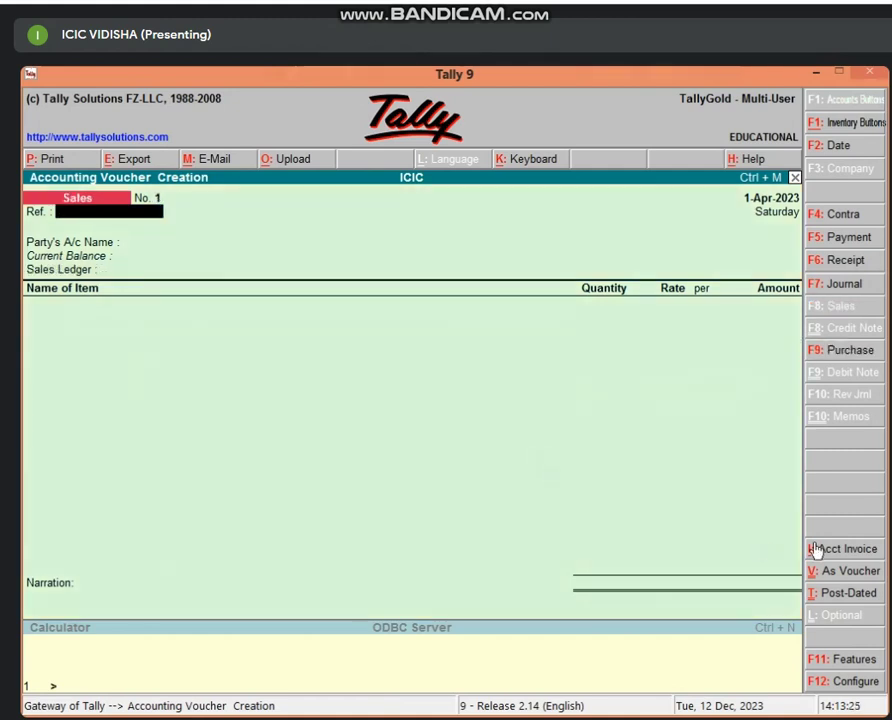
click(826, 571)
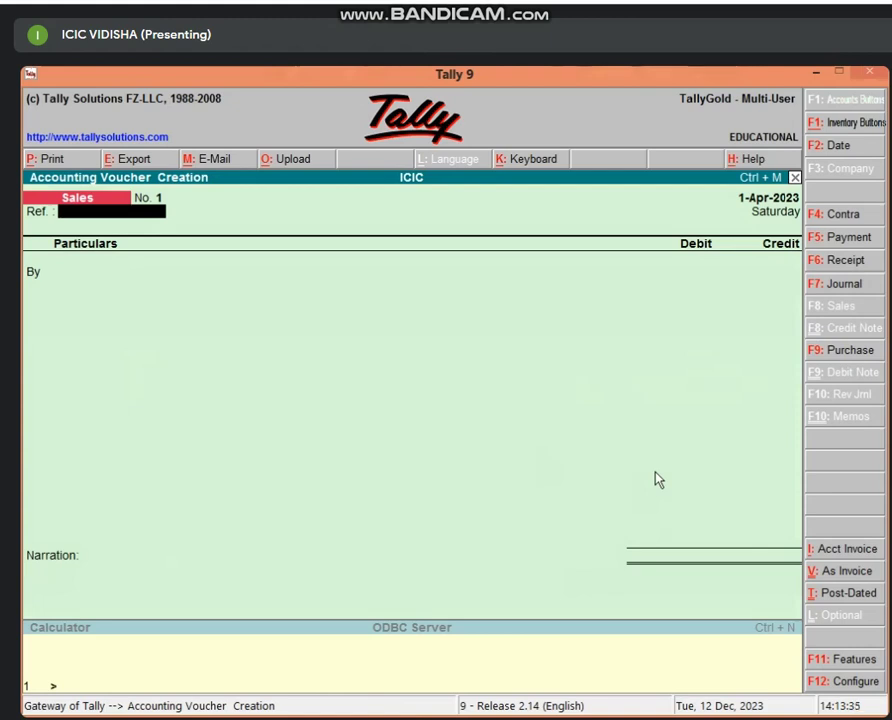
key(Return)
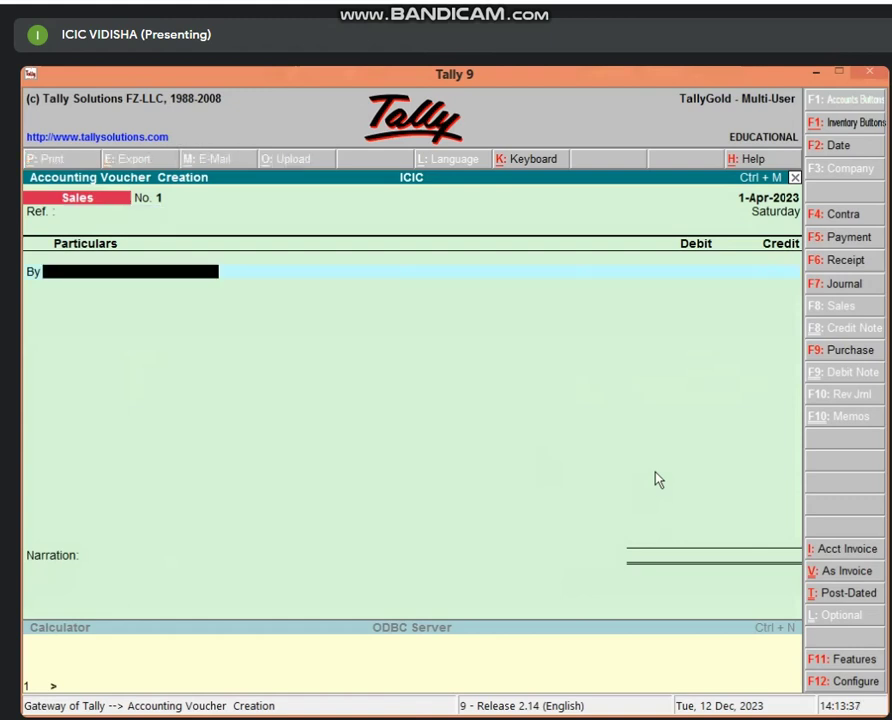
text(CAS)
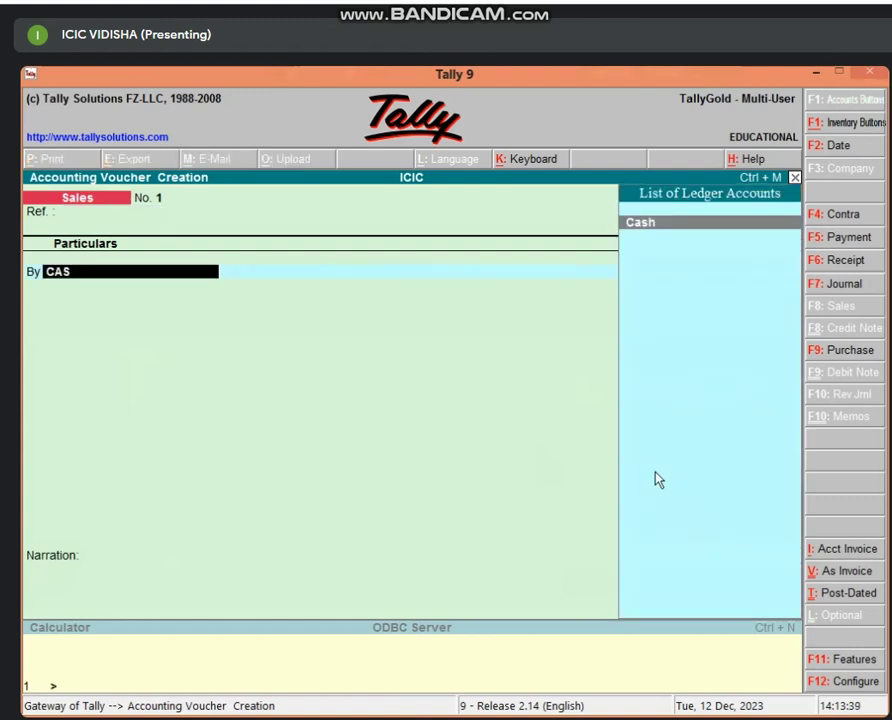
key(Return)
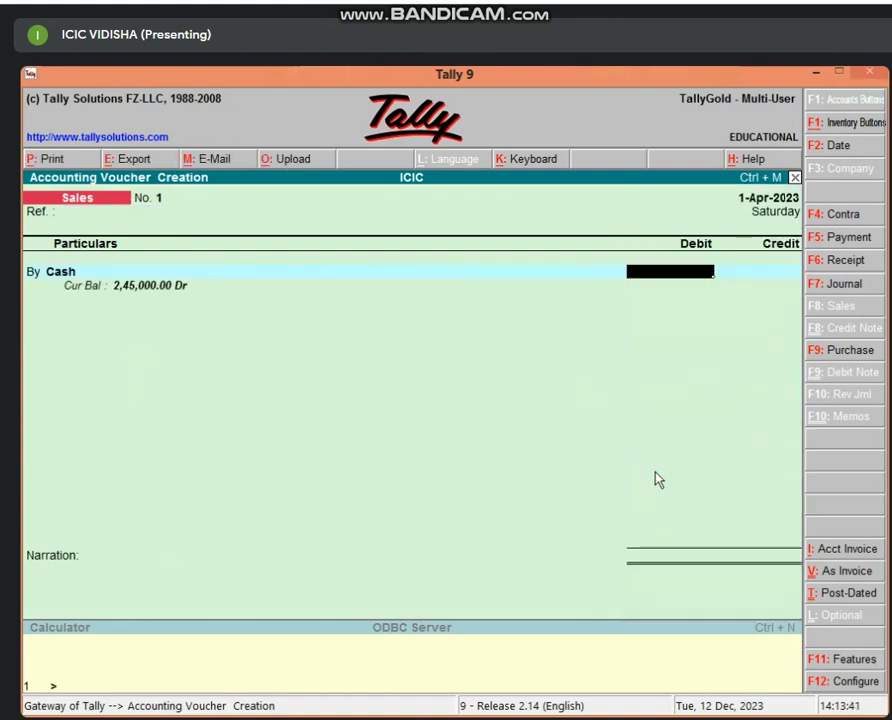
Calculate 5 percent of 75000 in the built-in calculator and subtract the resulting 3750 discount from 75000.
key(ctrl+n)
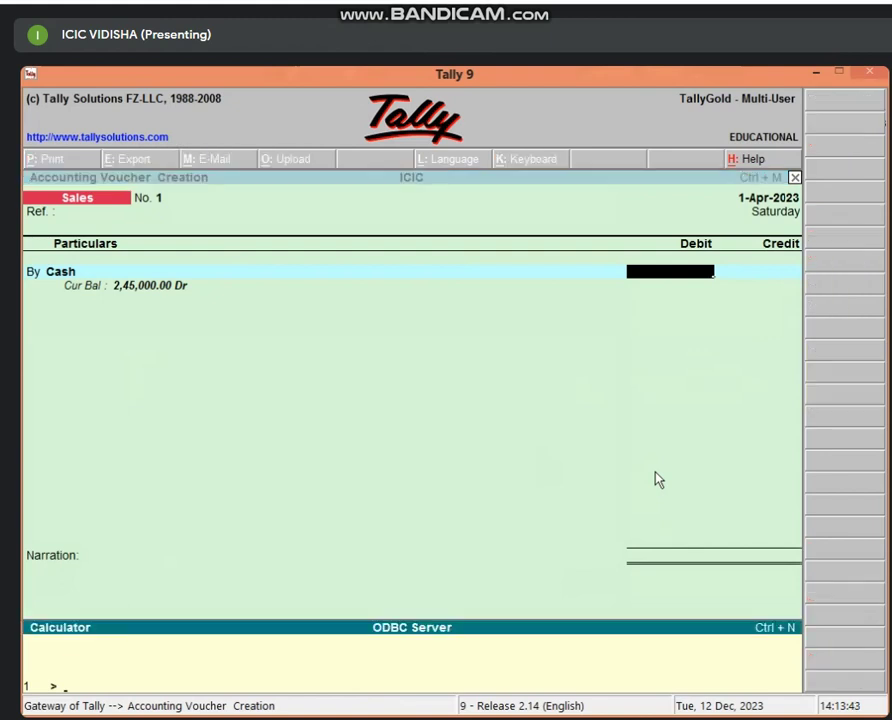
text(75000*5/100)
key(Return)
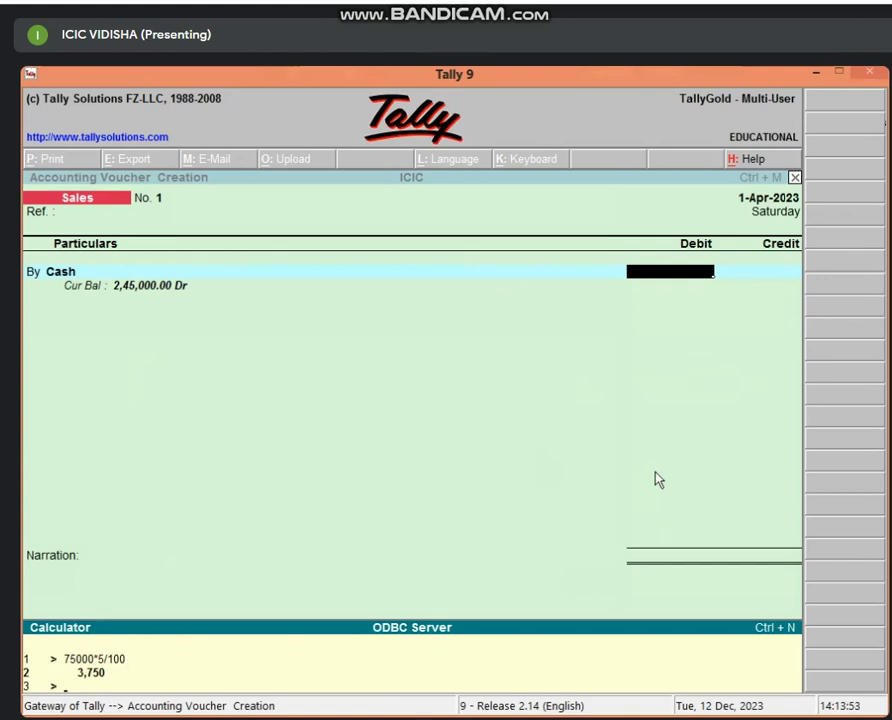
text(75000)
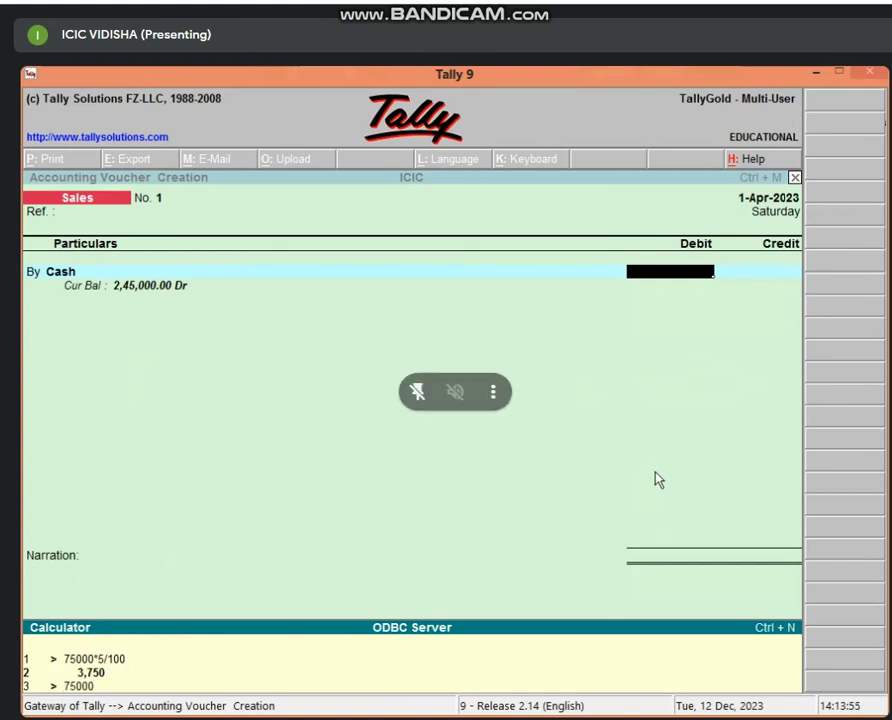
text(-37)
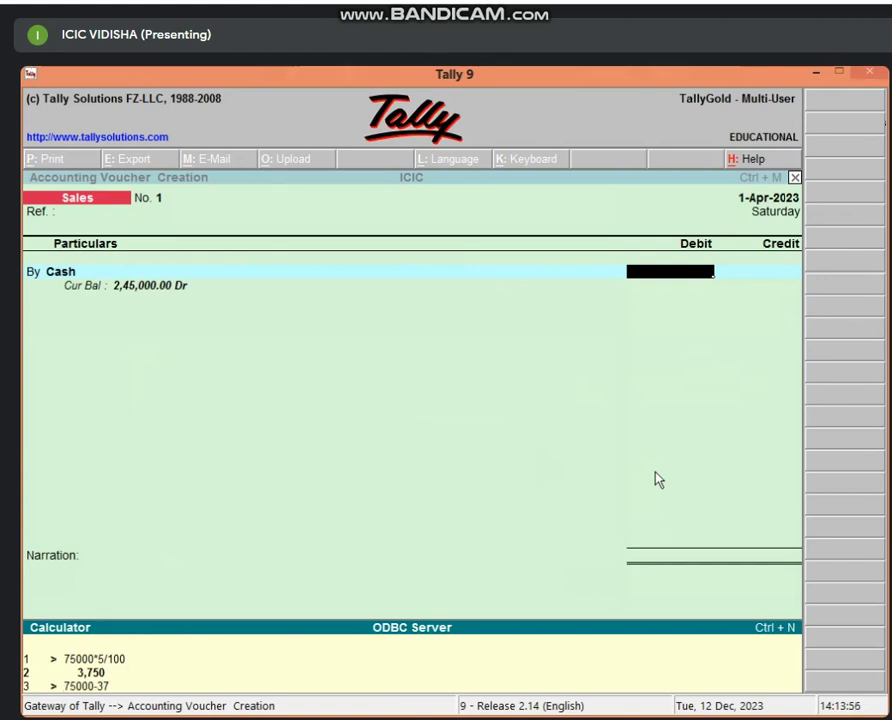
text(50)
key(Return)
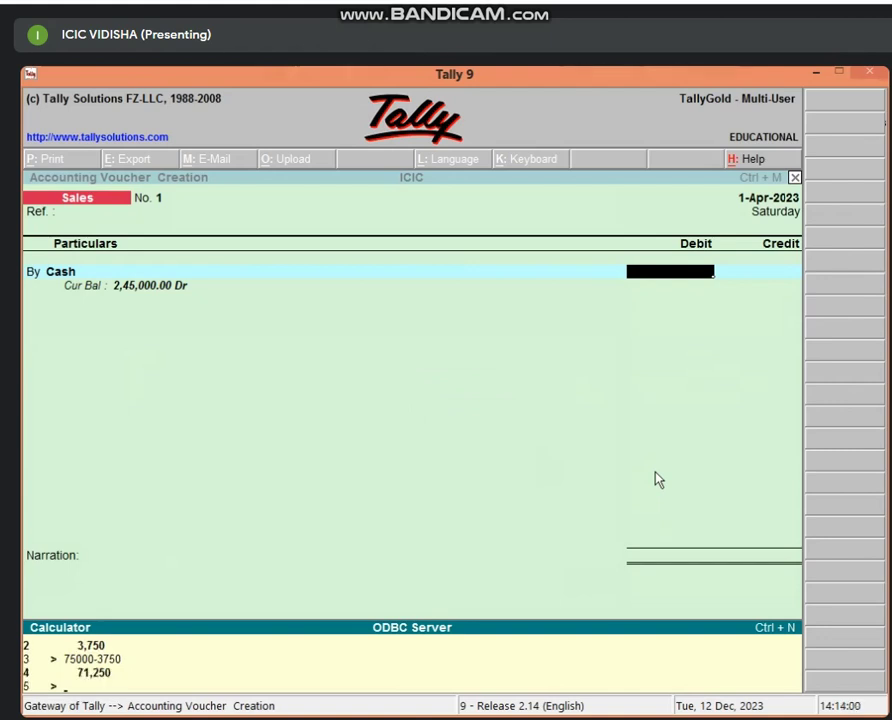
Return to the sales voucher and enter 71250 as the debit amount for Cash.
click(643, 278)
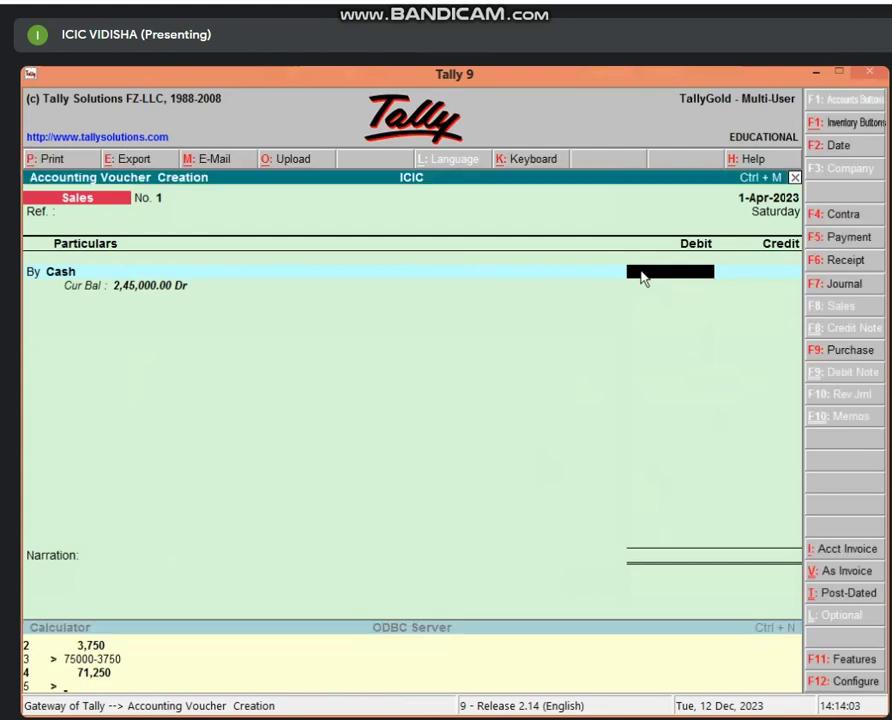
text(71250)
key(Return)
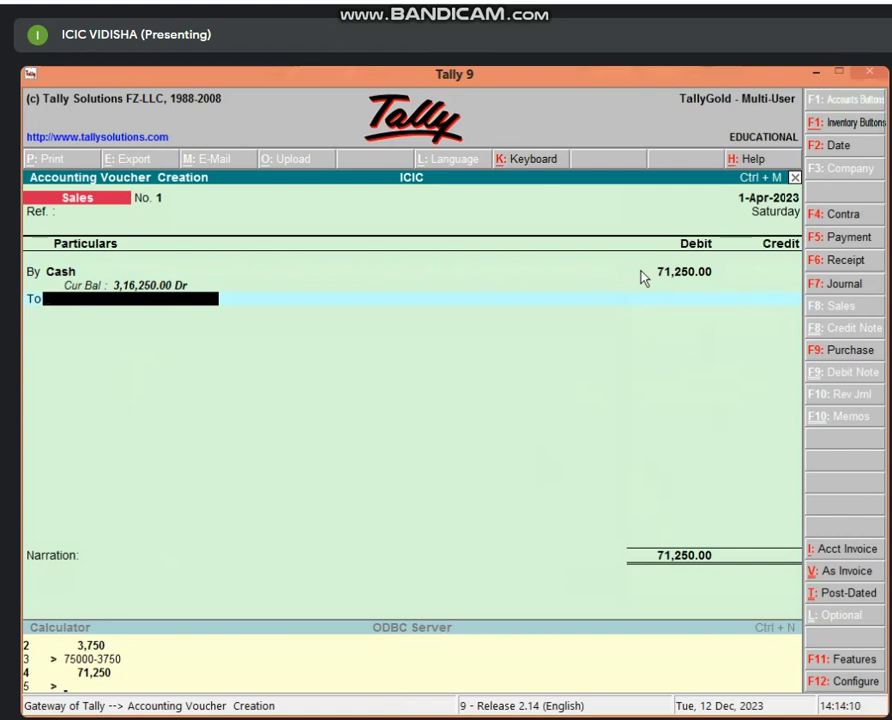
Create the ledger SALES A/C under Sales Accounts, with inventory values affected, from the credit line of the sales voucher.
key(alt+c)
text(SA)
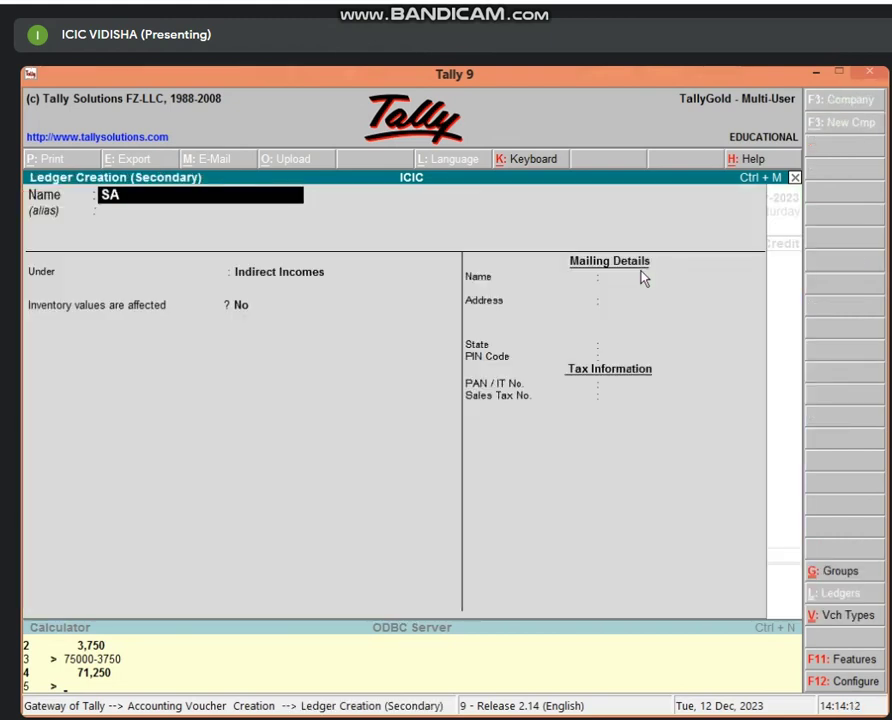
text(LES A/C)
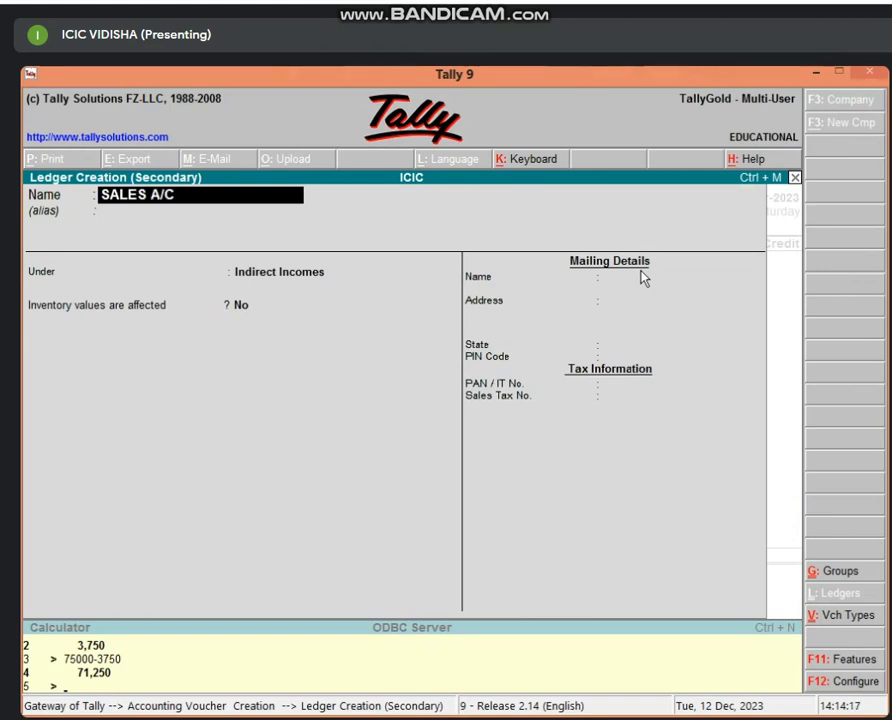
key(Return)
key(Return)
text(SA)
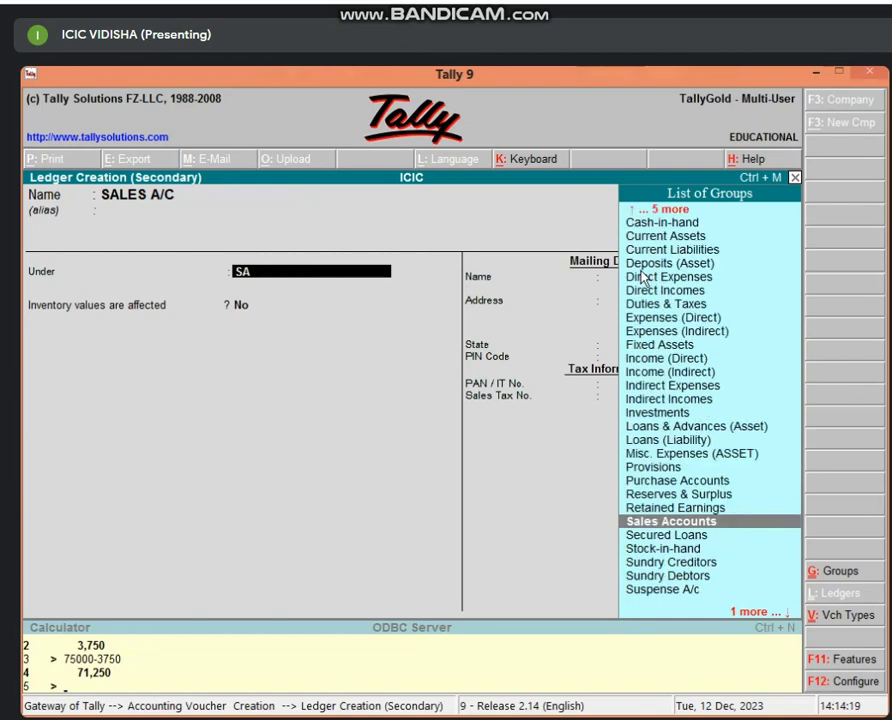
key(Return)
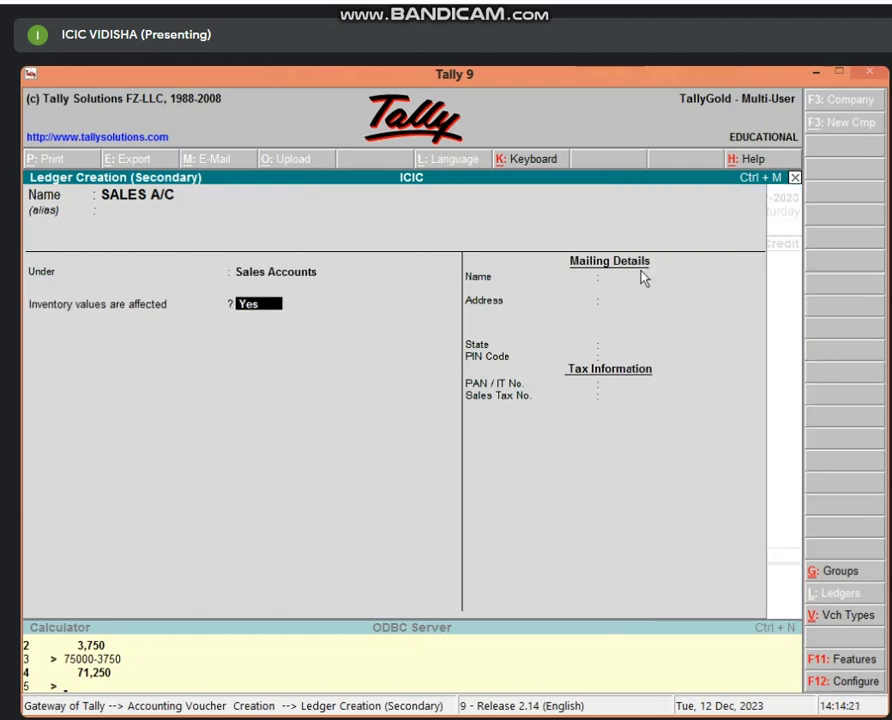
key(Return)
key(Return)
key(Return)
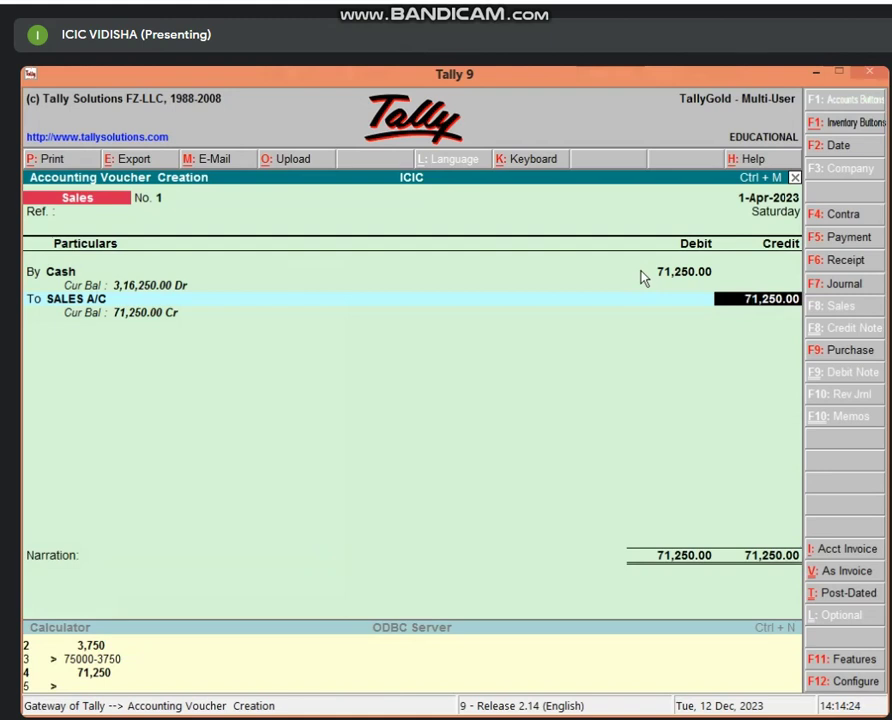
Set the credit amount for SALES A/C to 75000 and continue to a further debit line.
text(75000)
key(Return)
key(Return)
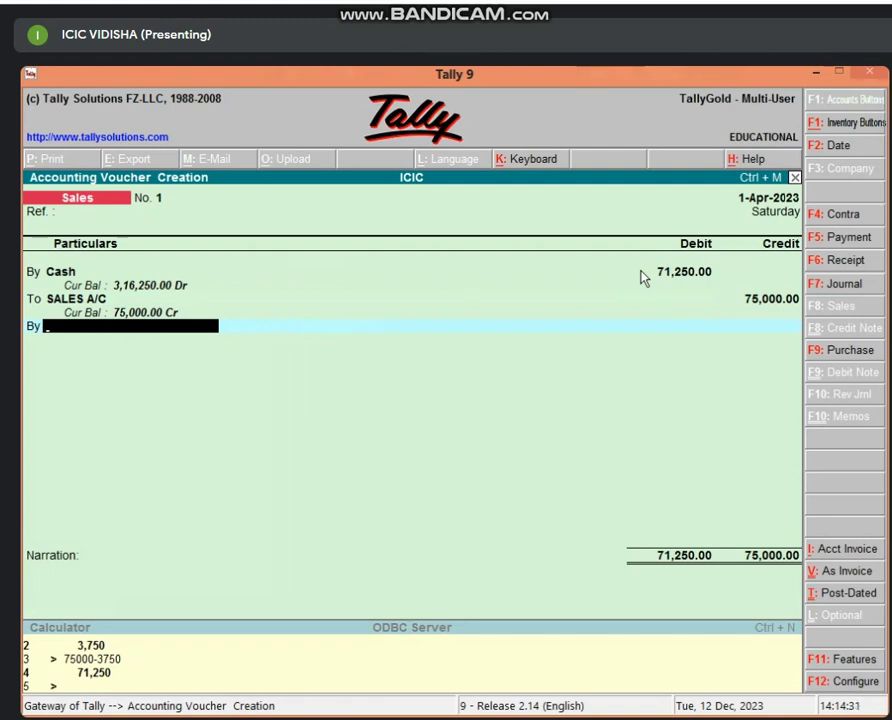
Create the ledger DISCOUNT A/C S under Indirect Expenses for the second debit line of the sales voucher.
key(alt+c)
text(DIS)
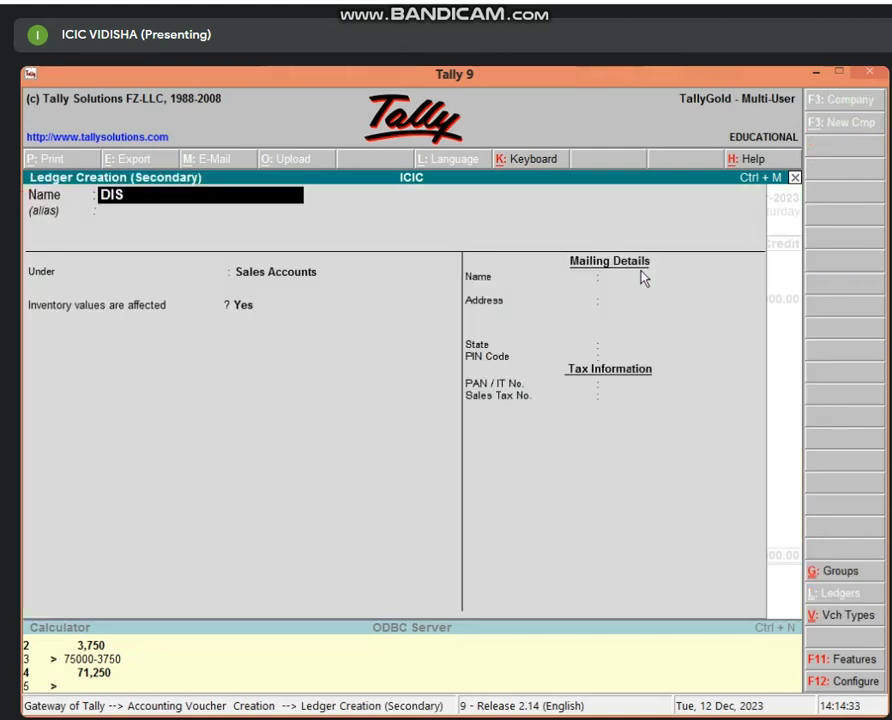
text(COUNT A)
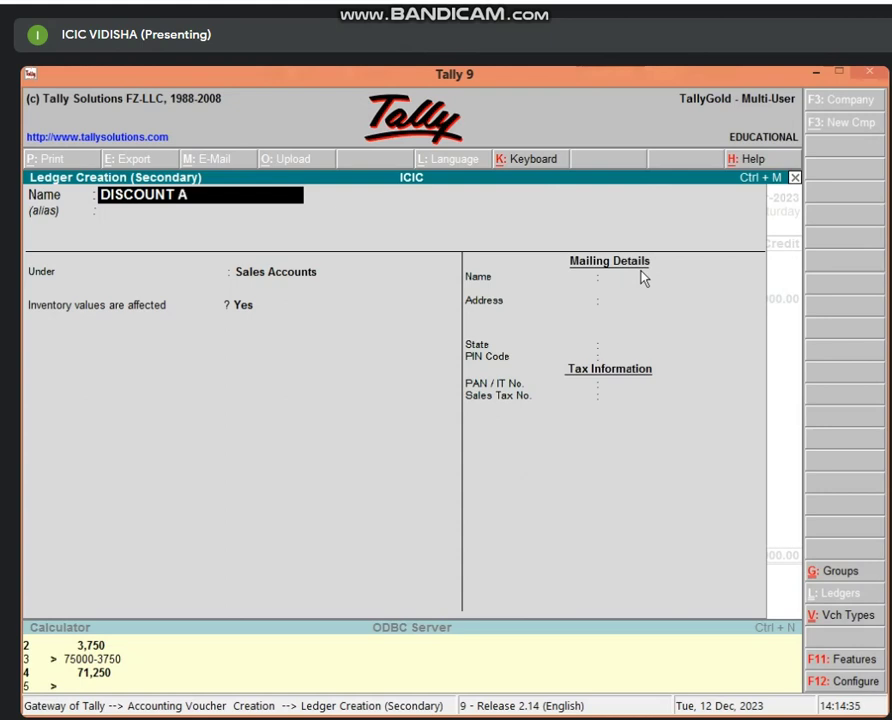
text(/C S)
key(Return)
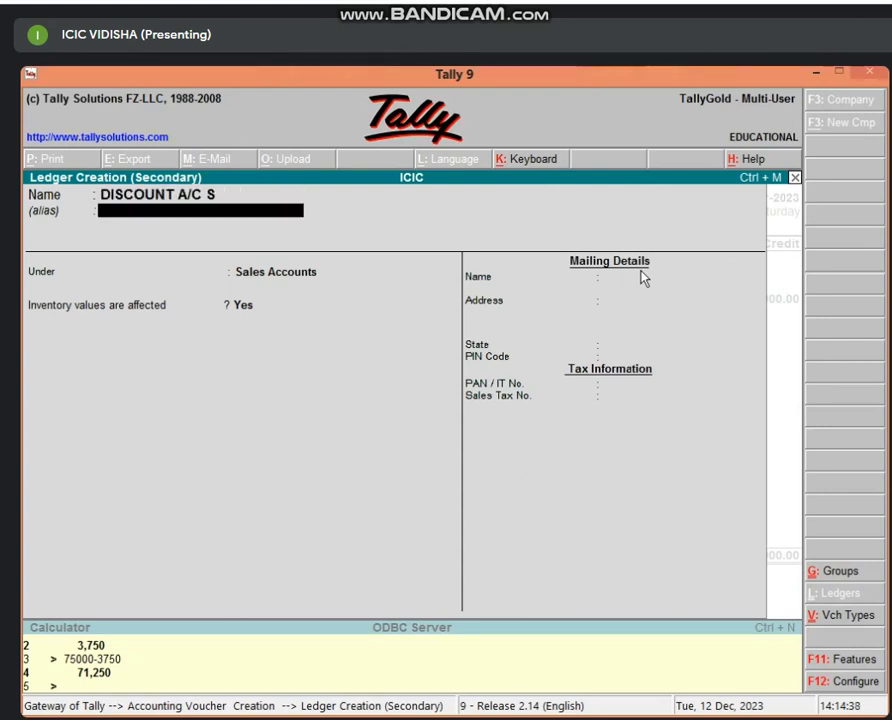
key(Return)
text(I)
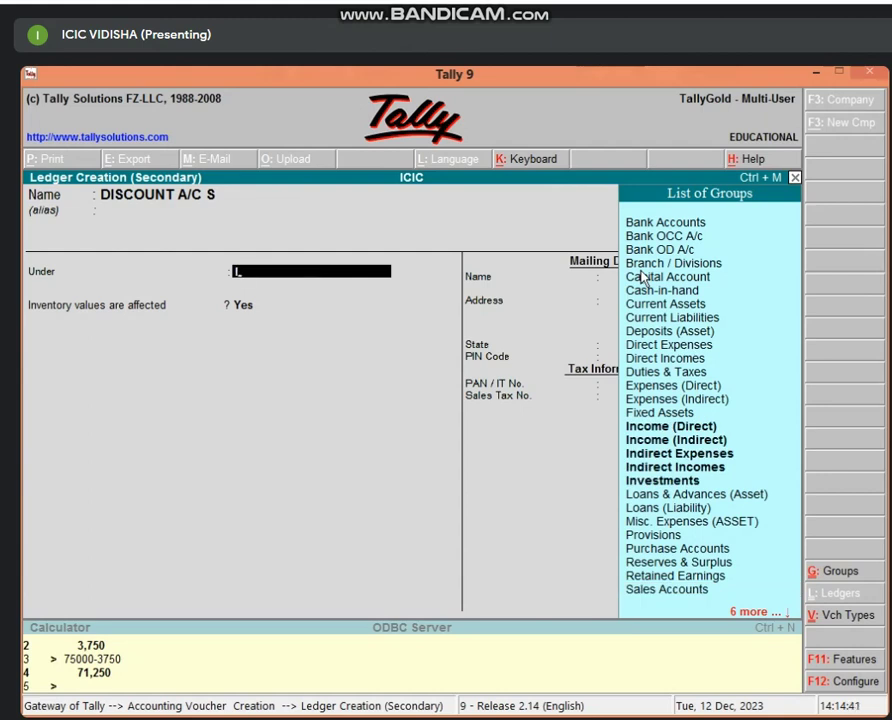
text(ND)
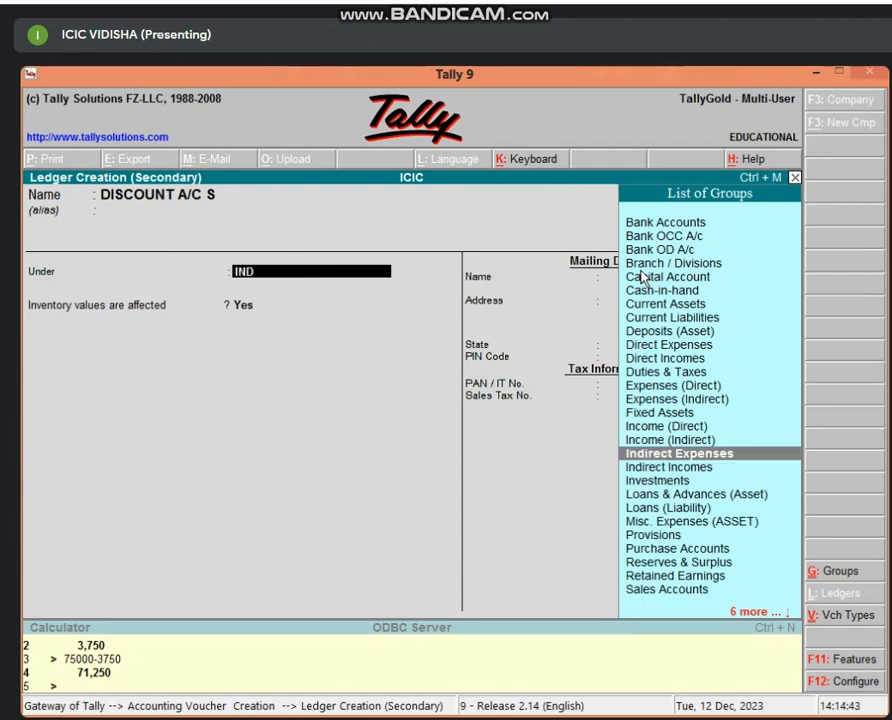
key(Return)
key(Return)
key(Return)
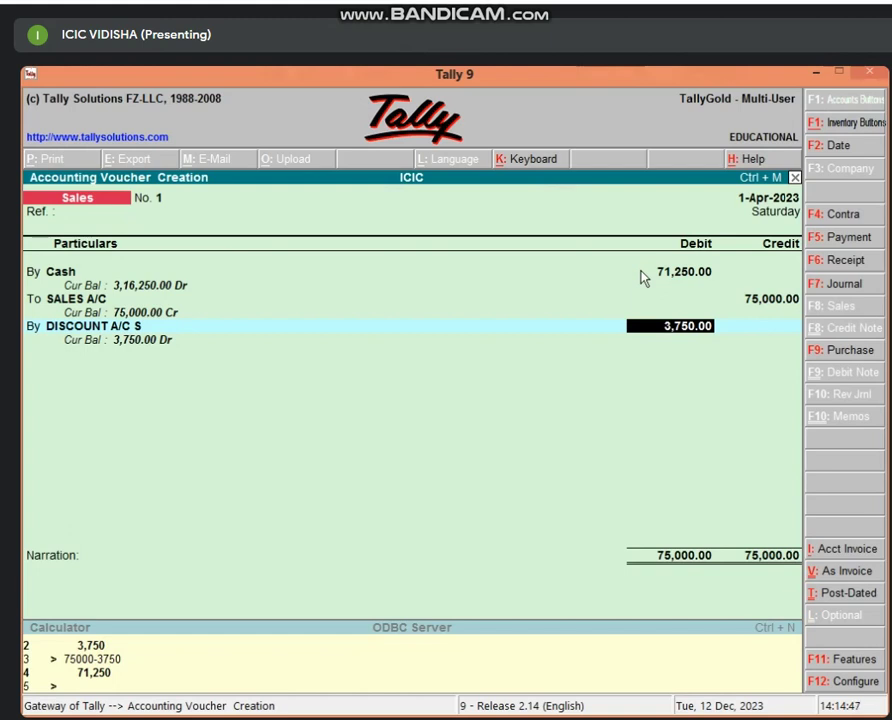
Accept 3,750 as the discount debit, leave the narration empty and save the sales voucher.
key(Return)
key(Return)
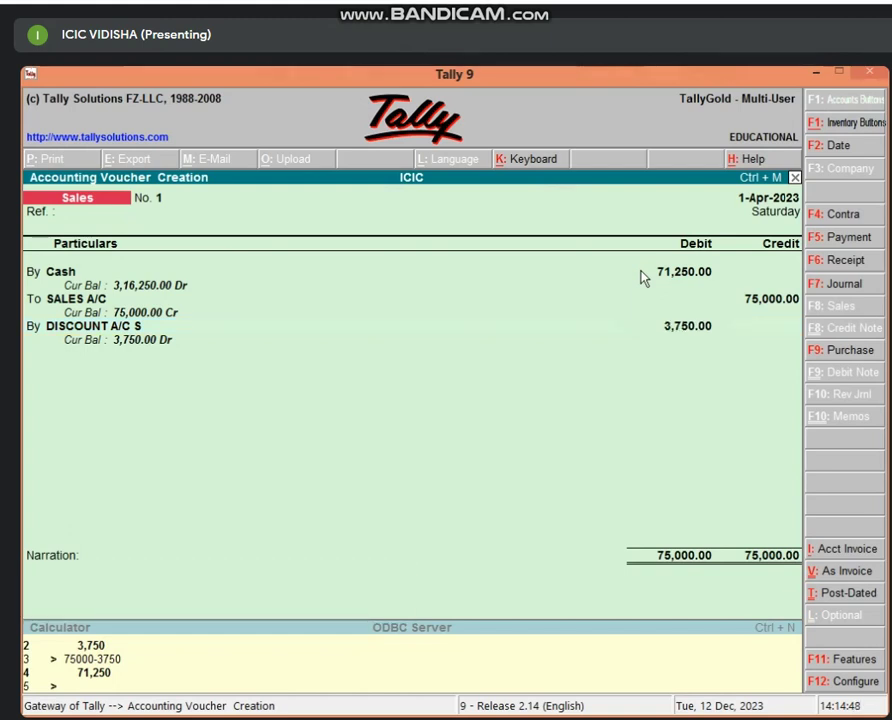
key(Return)
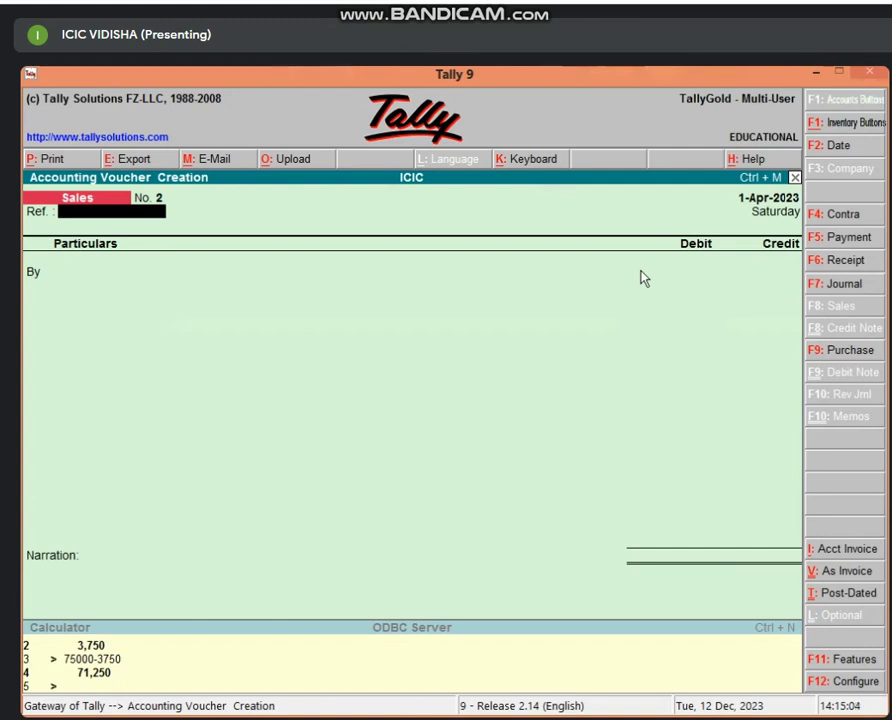
Start a journal voucher and create the ledger LOSS BY FIRE A/C under Indirect Expenses for its debit line.
key(F7)
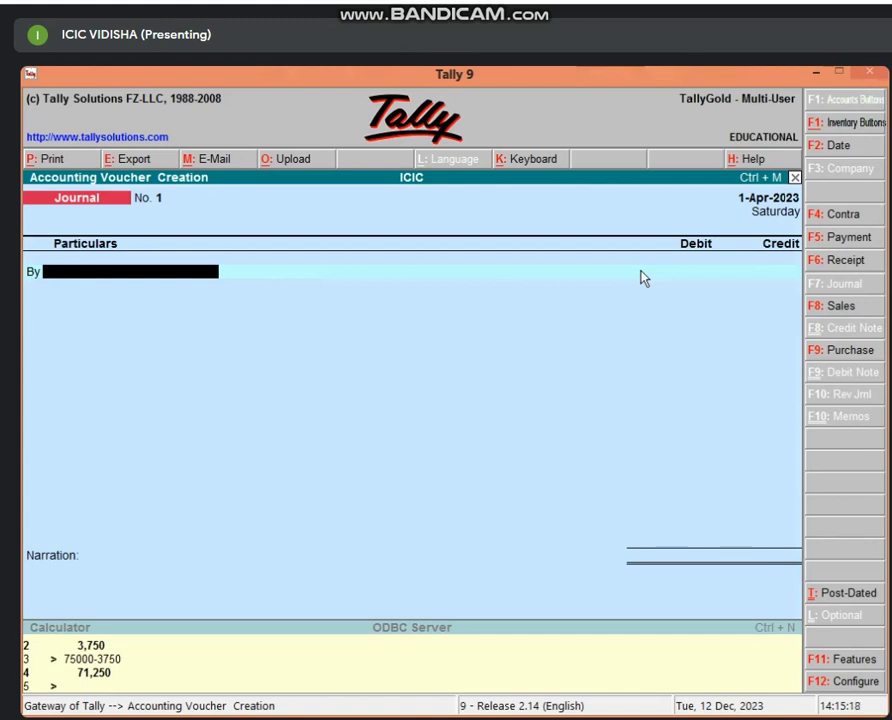
key(alt+c)
text(LO)
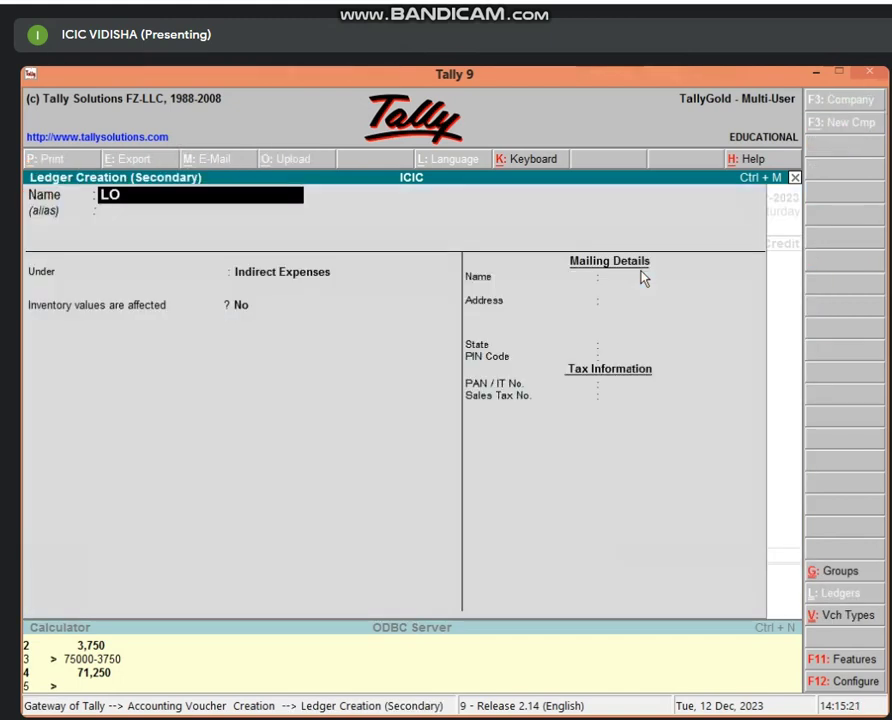
text(SS BY)
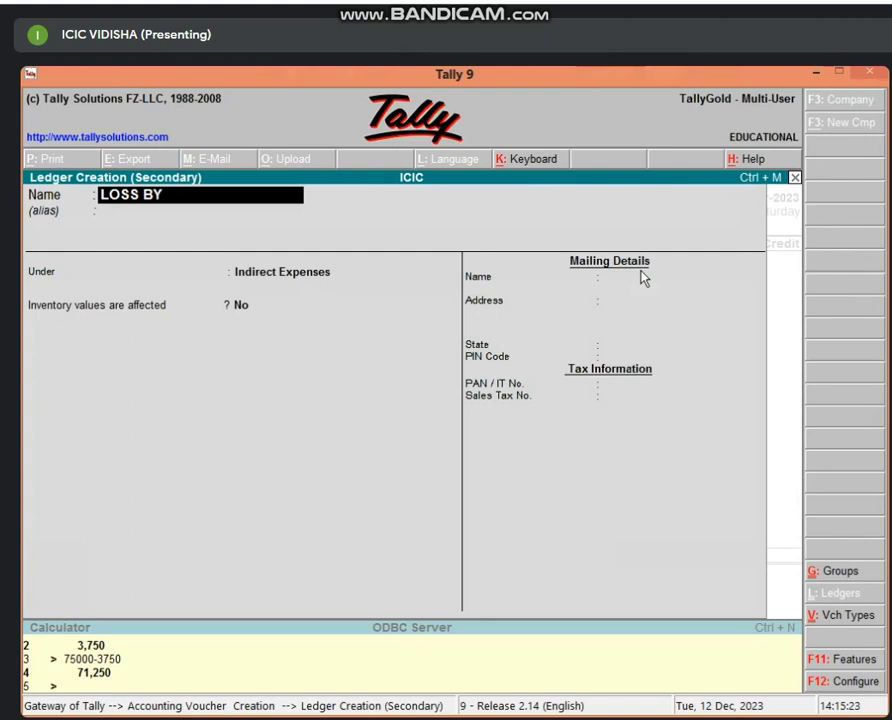
text( FIRE A/C)
key(Return)
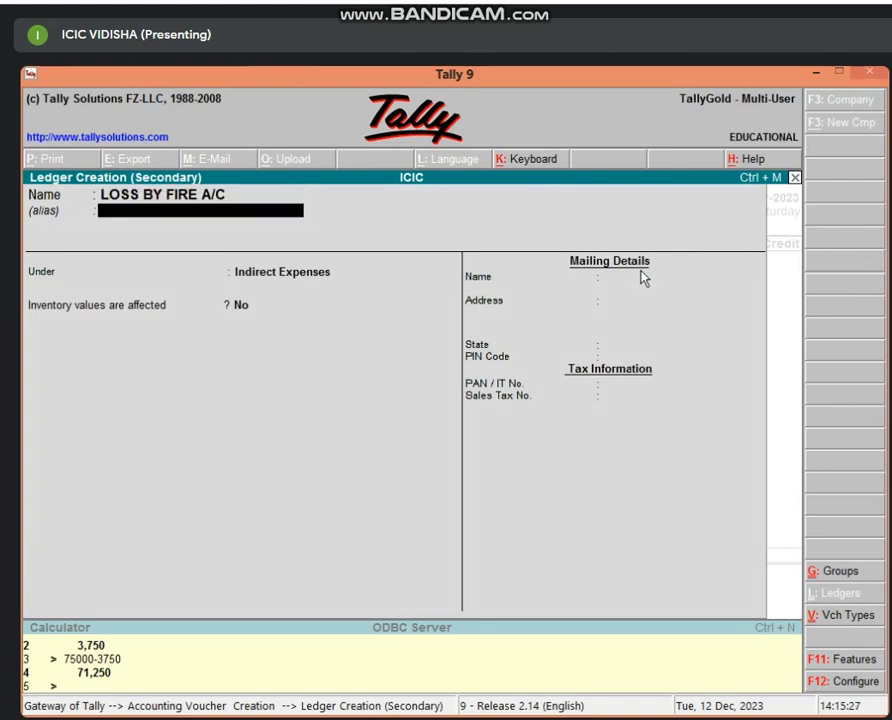
key(Return)
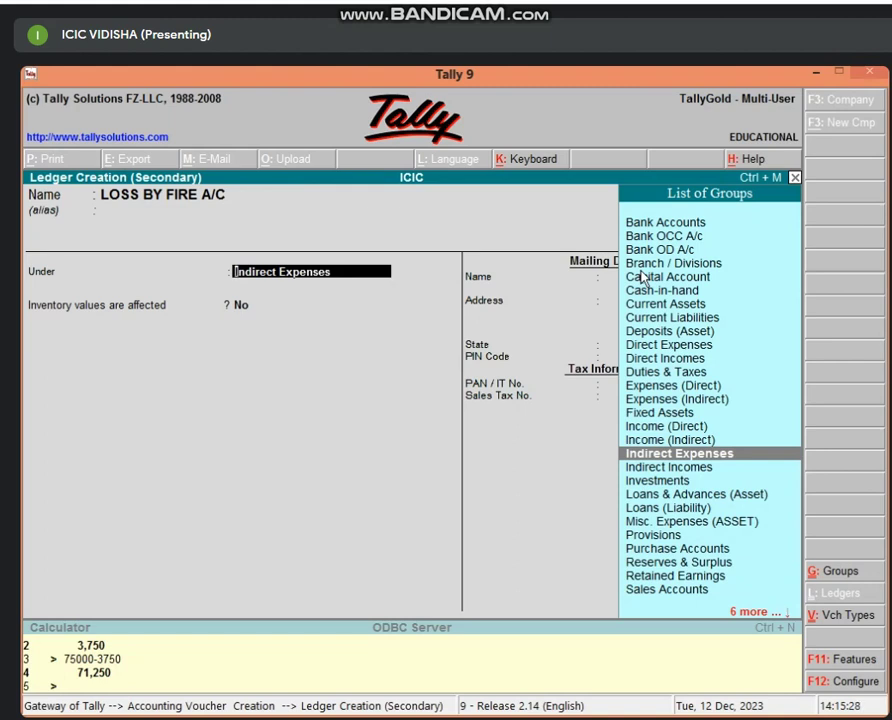
key(Return)
key(Return)
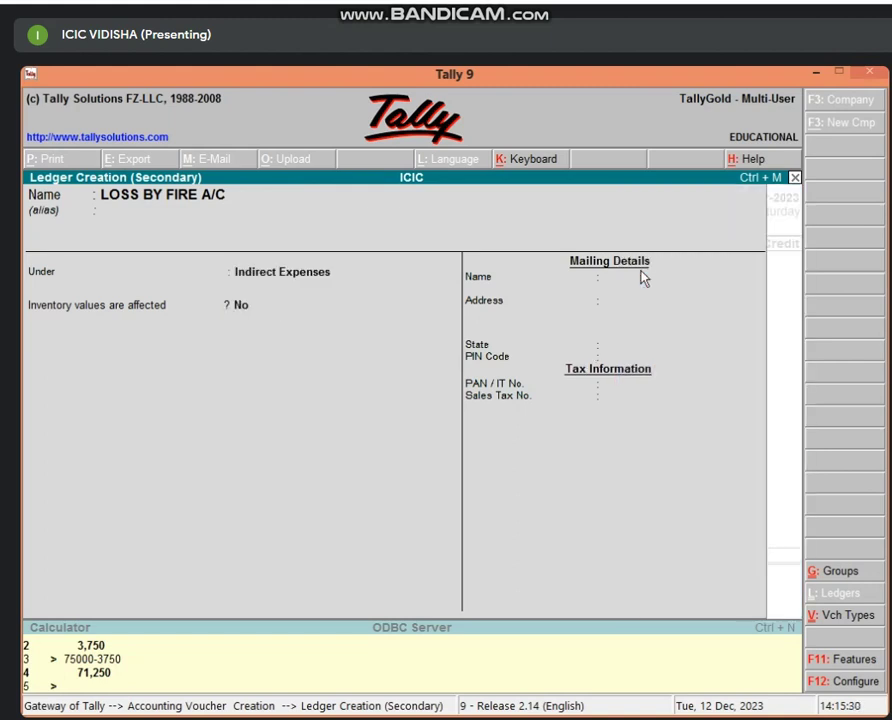
key(Return)
key(Return)
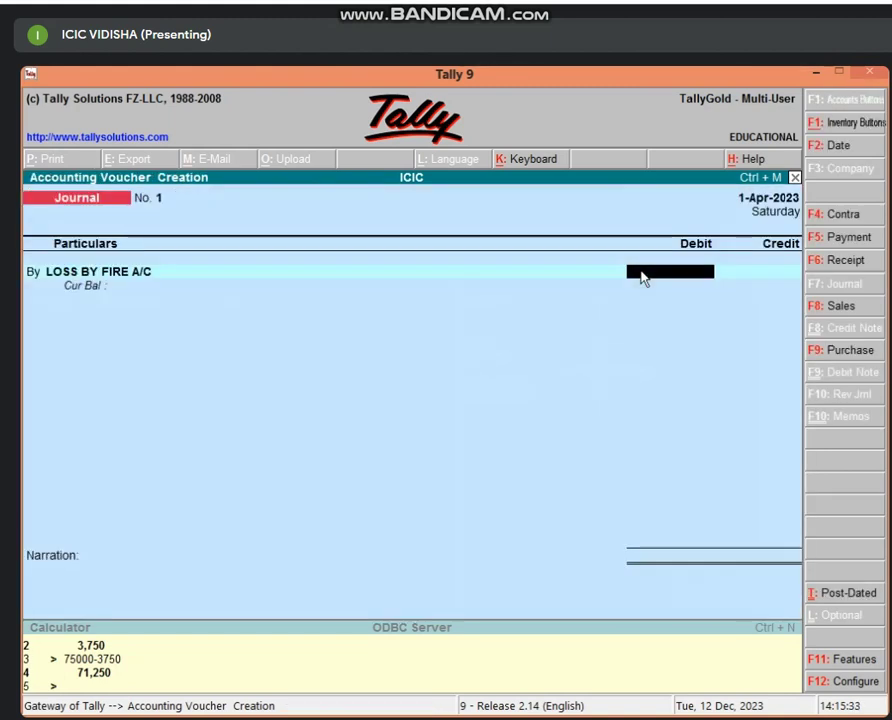
Enter the debit amount for LOSS BY FIRE A/C in the journal voucher.
text(8,00)
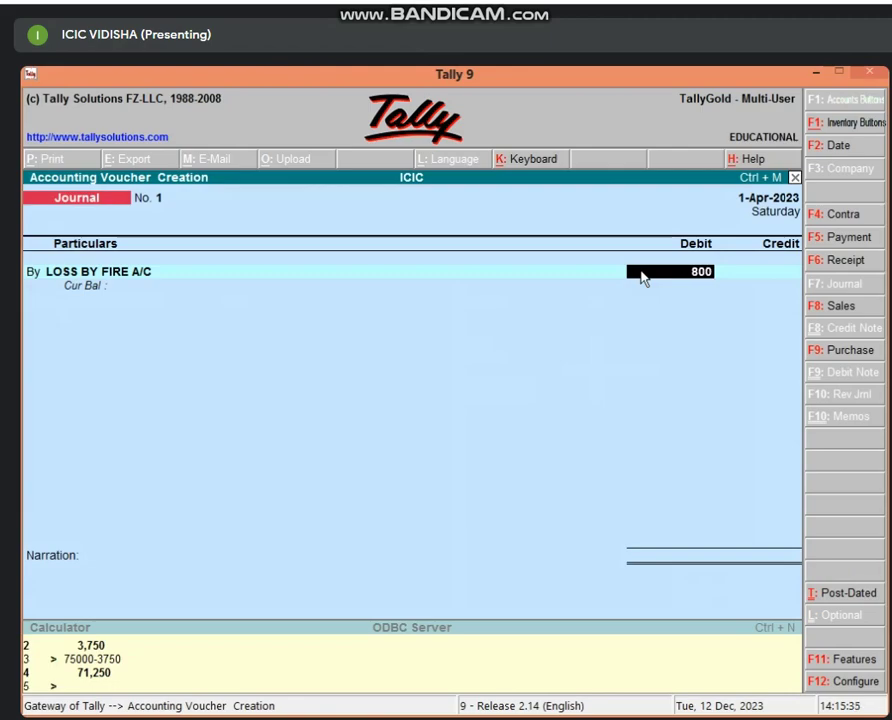